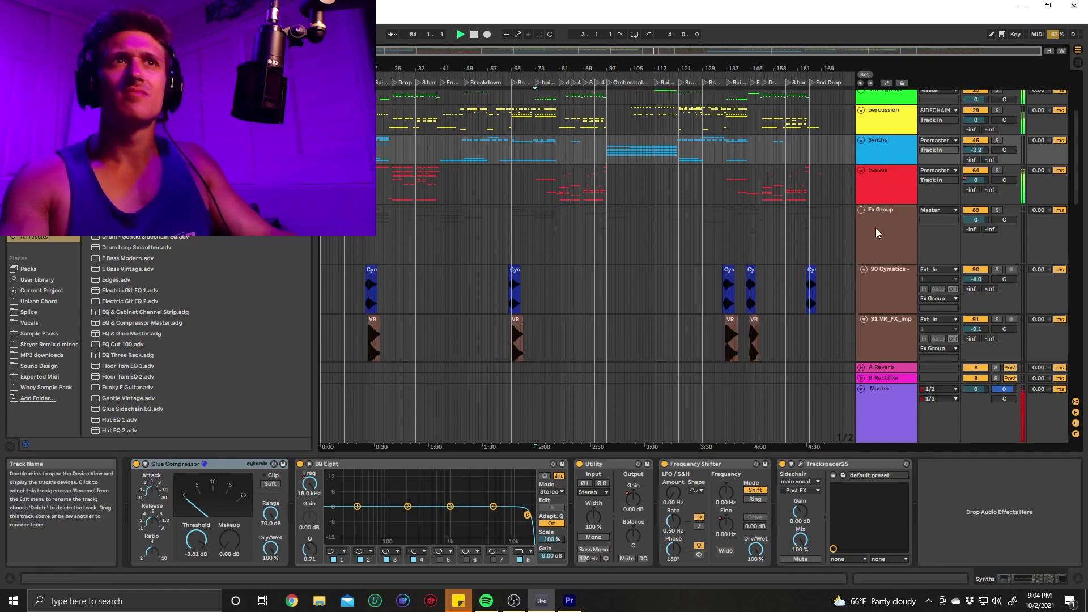
Collapse the Fx Group in the arrangement.
{"action": "left_click", "coordinate": [861, 210]}
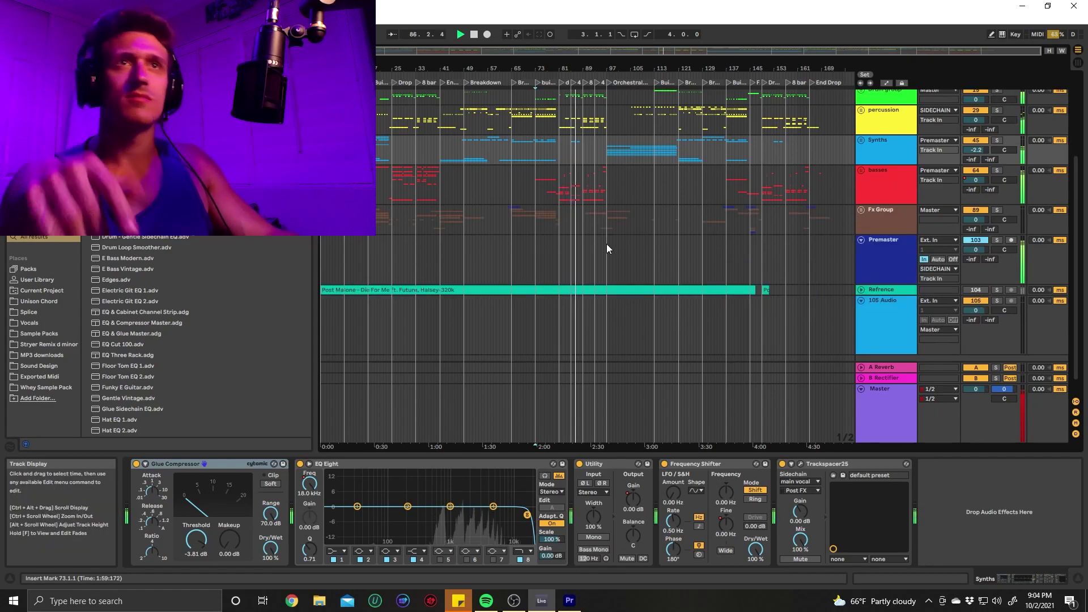
{"action": "scroll", "coordinate": [580, 213], "scroll_direction": "up", "scroll_amount": 6, "text": "ctrl"}
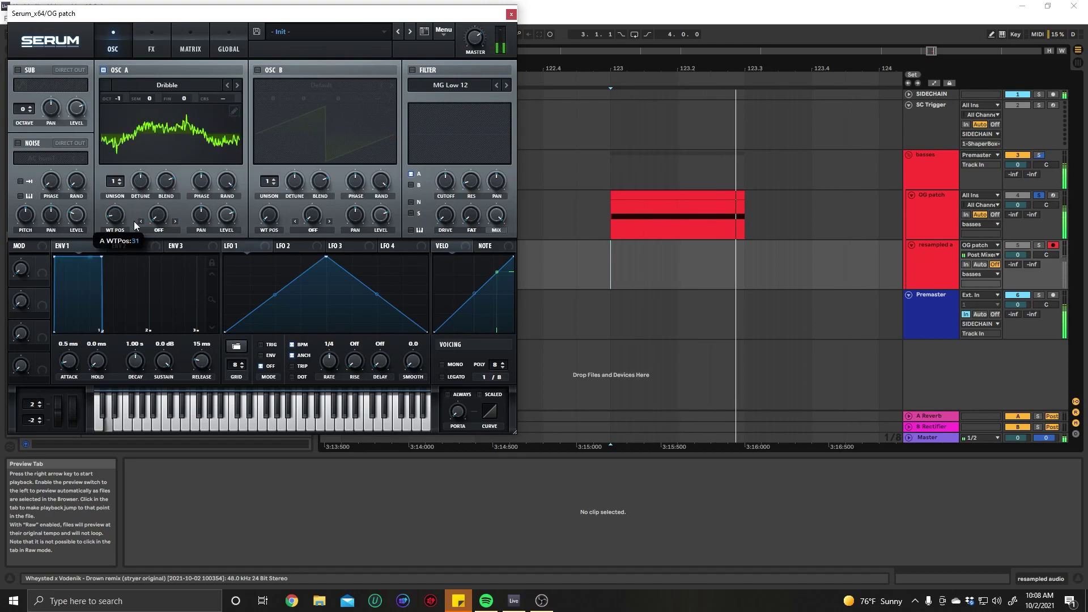
Loop the OG patch clip and make LFO 1 a rising ramp in Trig mode modulating Osc A's wavetable position at 1/2 rate.
{"action": "left_click_drag", "start_coordinate": [599, 206], "coordinate": [722, 221]}
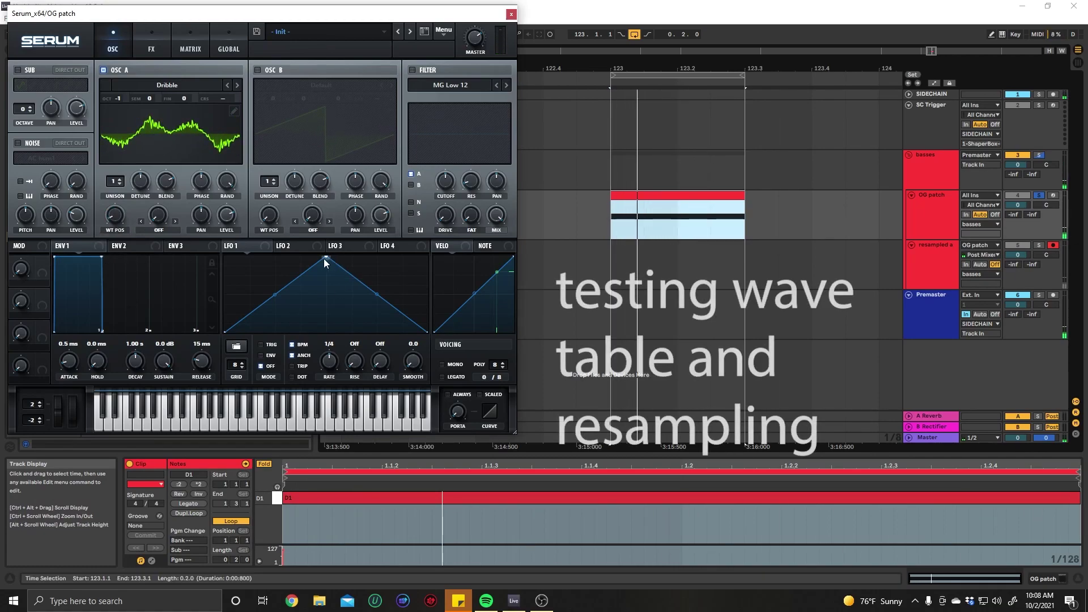
{"action": "left_click_drag", "start_coordinate": [327, 256], "coordinate": [428, 257]}
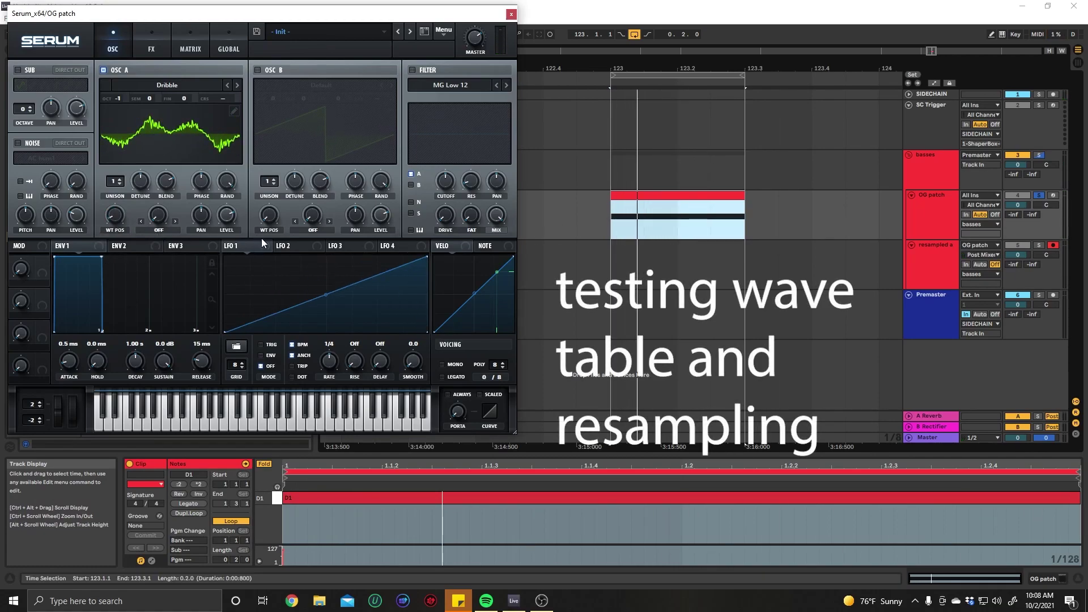
{"action": "left_click", "coordinate": [262, 346]}
{"action": "key", "text": "space"}
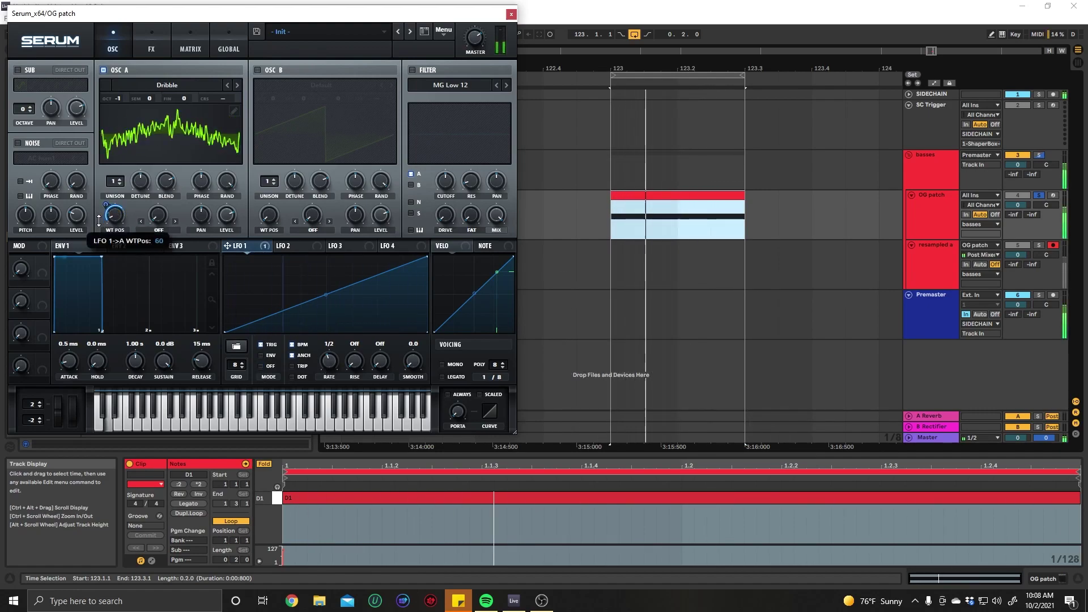
Set Osc A's warp mode to Bend - and modulate the warp amount with LFO 1 during playback.
{"action": "left_click", "coordinate": [159, 226]}
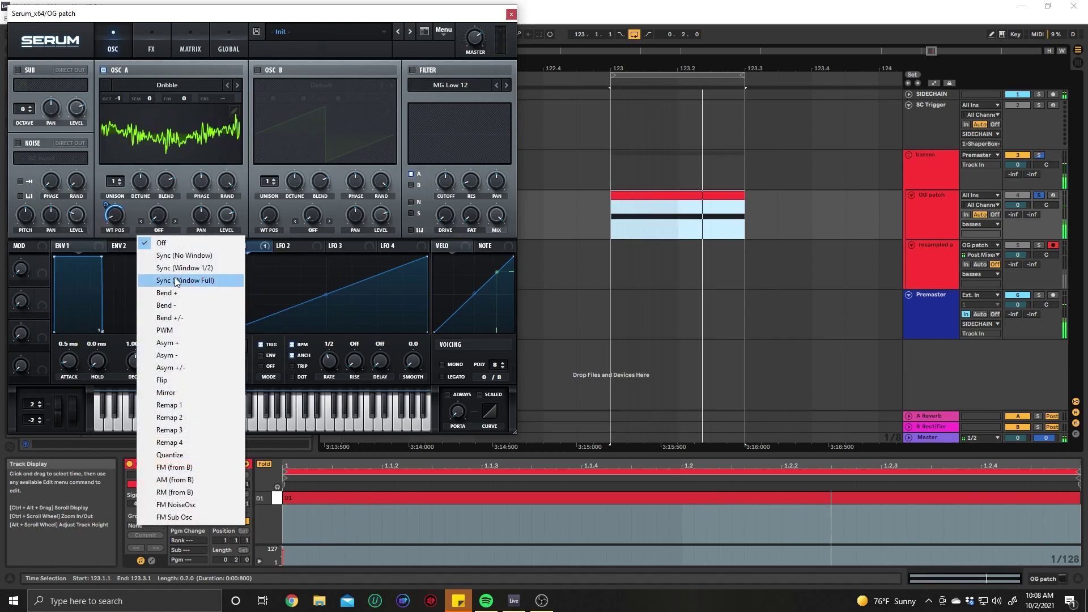
{"action": "left_click", "coordinate": [170, 305]}
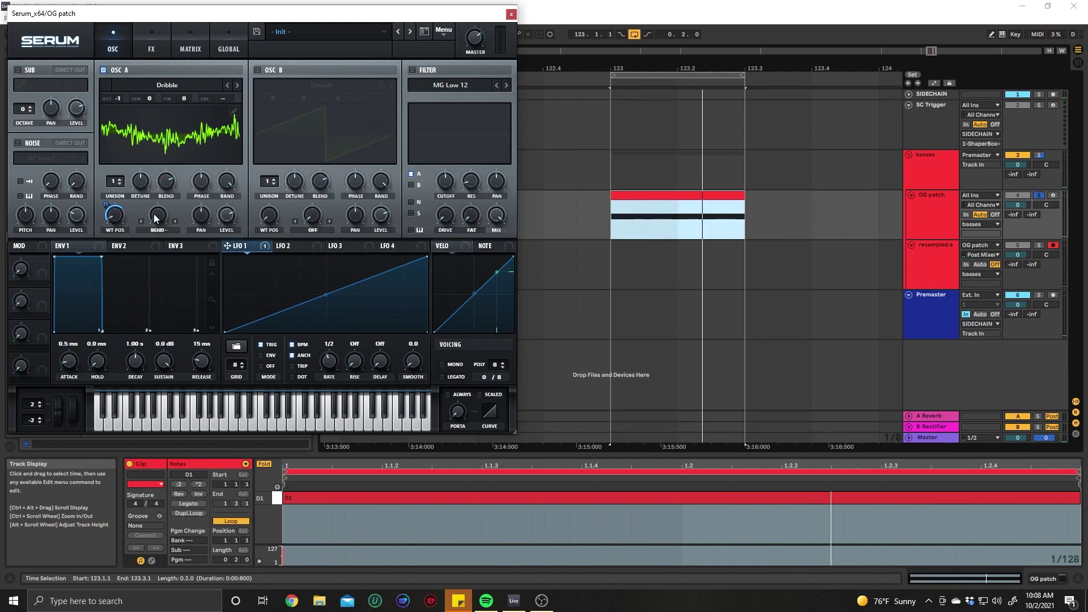
{"action": "left_click_drag", "start_coordinate": [139, 234], "coordinate": [140, 234]}
{"action": "key", "text": "space"}
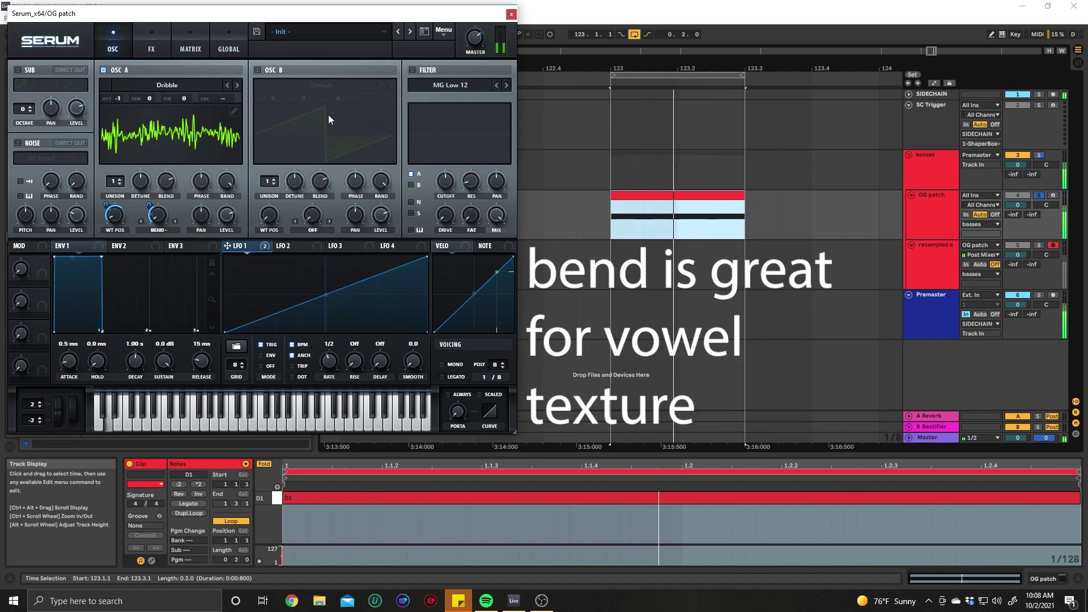
Resample the patch to Osc B, switch from Osc A to Osc B, and audition the new table's wavetable position.
{"action": "left_click", "coordinate": [444, 29]}
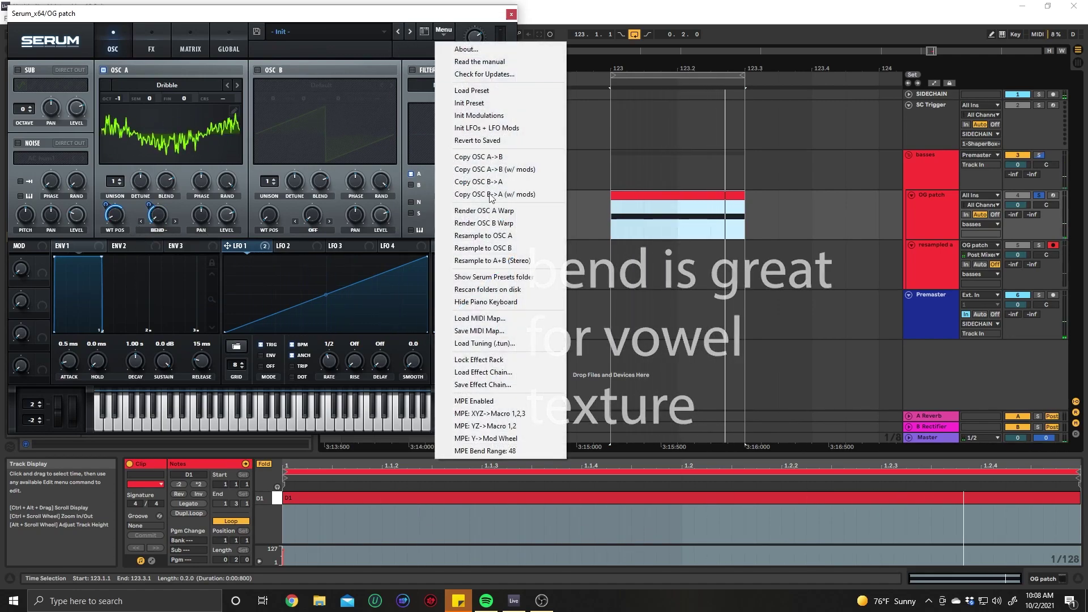
{"action": "left_click", "coordinate": [509, 249]}
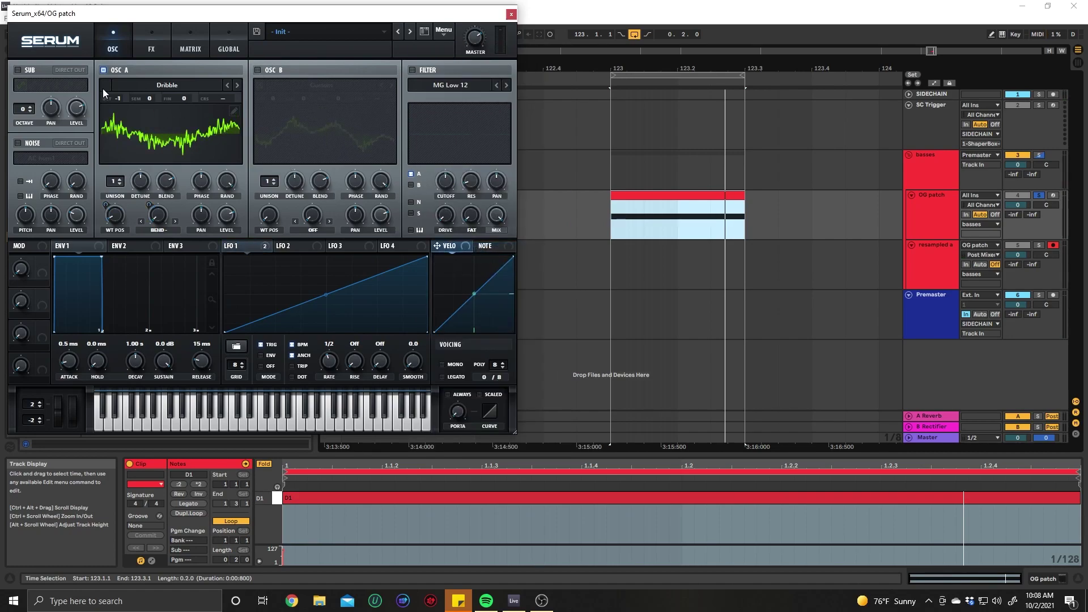
{"action": "left_click", "coordinate": [106, 69]}
{"action": "left_click", "coordinate": [259, 70]}
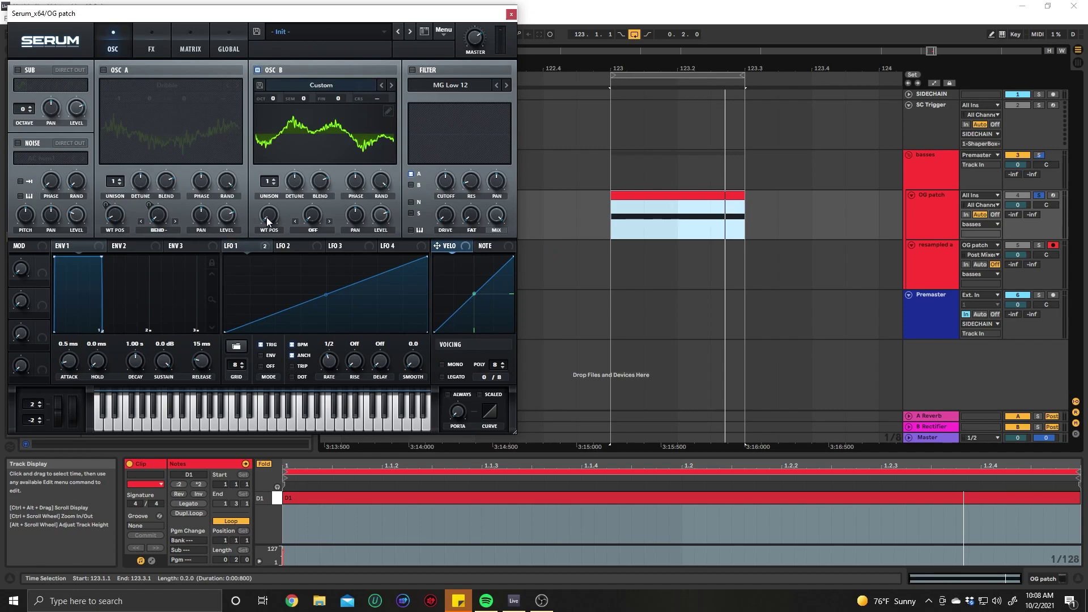
{"action": "left_click_drag", "start_coordinate": [267, 216], "coordinate": [265, 89]}
{"action": "left_click_drag", "start_coordinate": [269, 215], "coordinate": [321, 213]}
Apply Morph - Crossfade and normalize Osc B's wavetable in its table editor, auditioning different wavetable positions.
{"action": "left_click", "coordinate": [386, 109]}
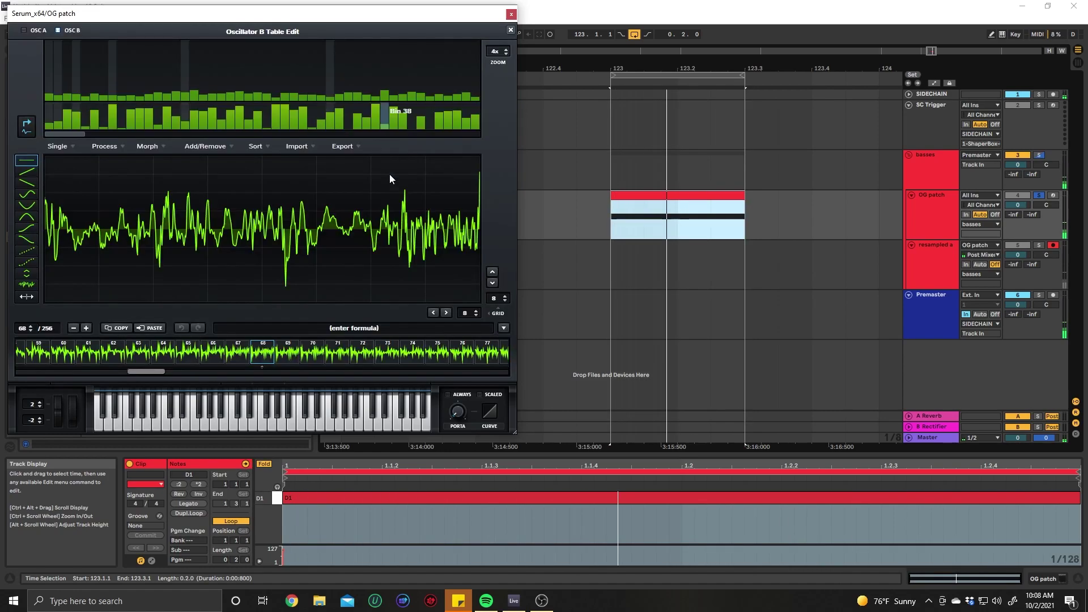
{"action": "left_click", "coordinate": [155, 141]}
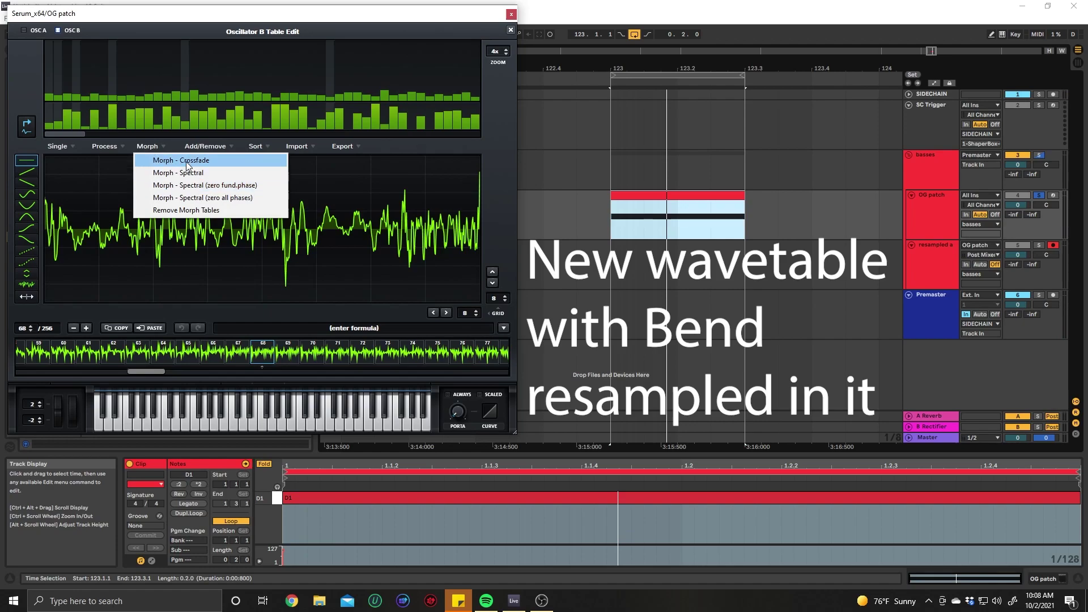
{"action": "left_click", "coordinate": [179, 158]}
{"action": "left_click", "coordinate": [110, 145]}
{"action": "left_click", "coordinate": [145, 161]}
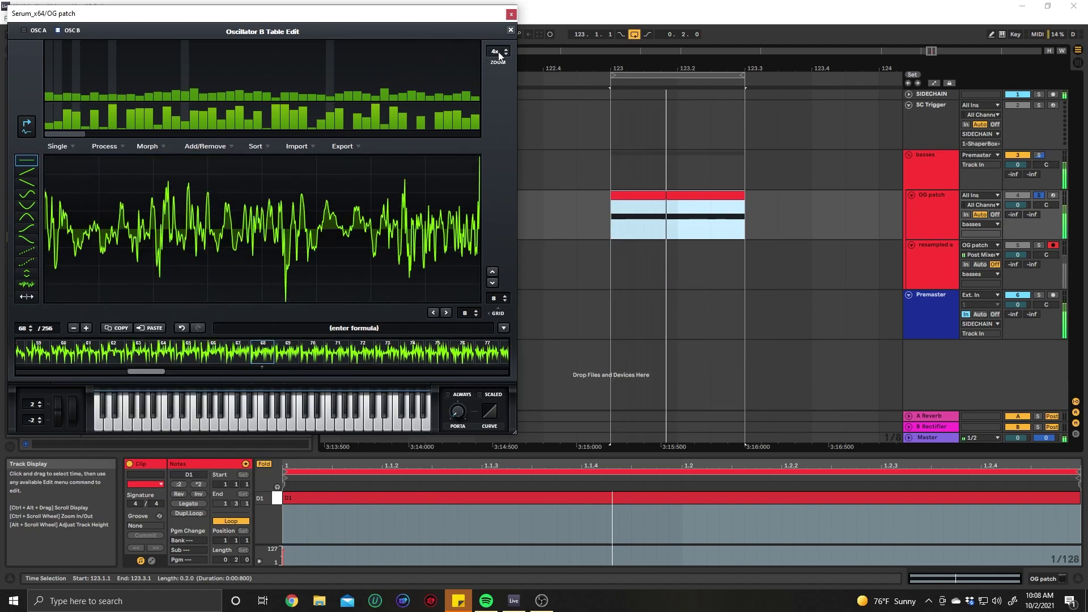
{"action": "left_click", "coordinate": [509, 30]}
{"action": "left_click_drag", "start_coordinate": [269, 215], "coordinate": [312, 225]}
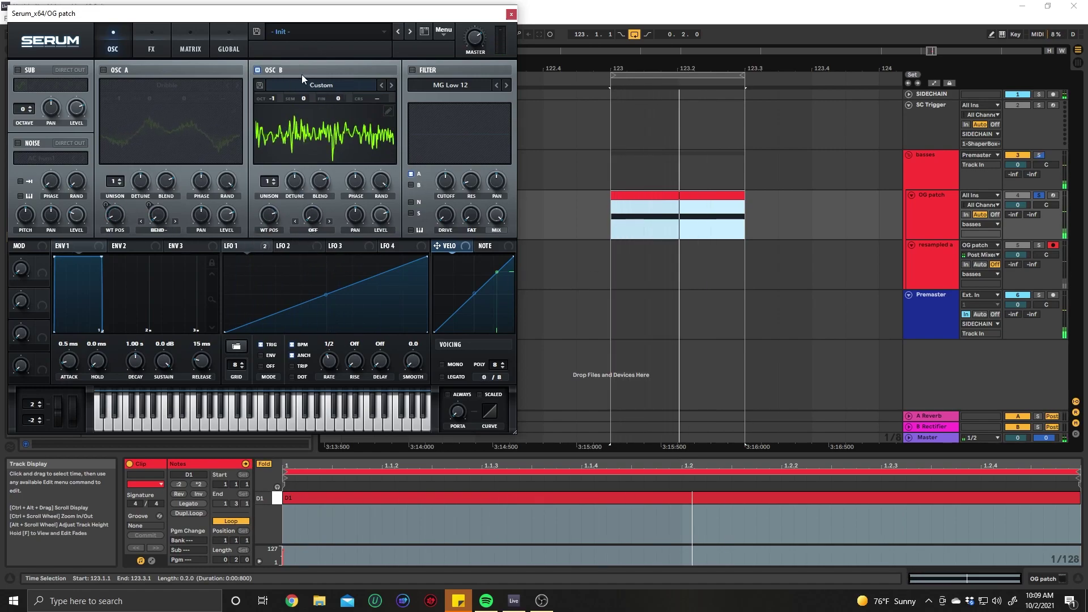
Resample Osc A alone to Osc B with LFO 1's rate at one bar, and enable Osc B.
{"action": "left_click", "coordinate": [101, 71]}
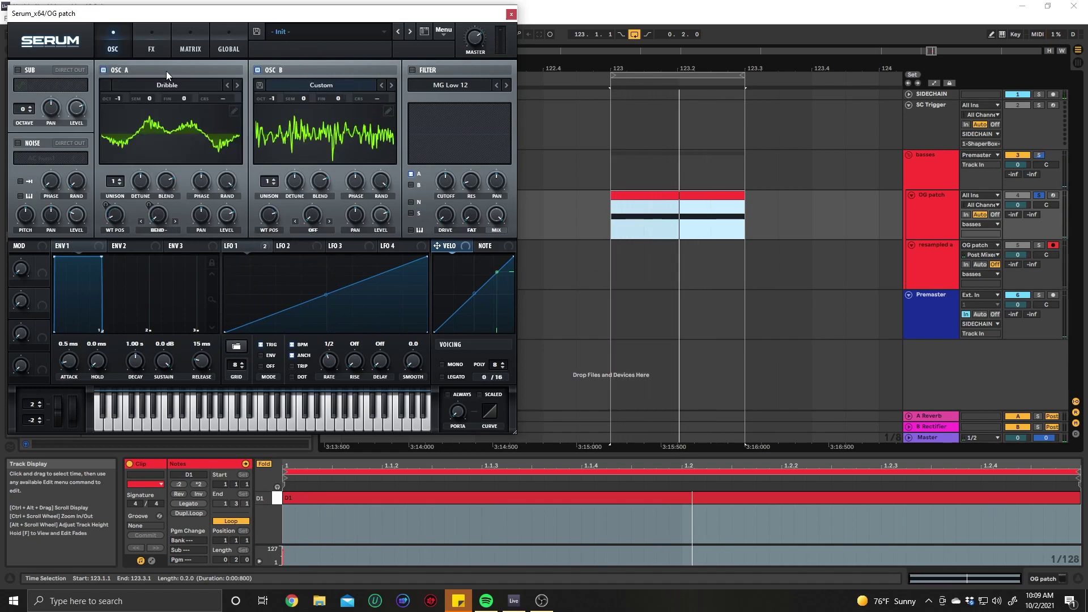
{"action": "left_click", "coordinate": [257, 70]}
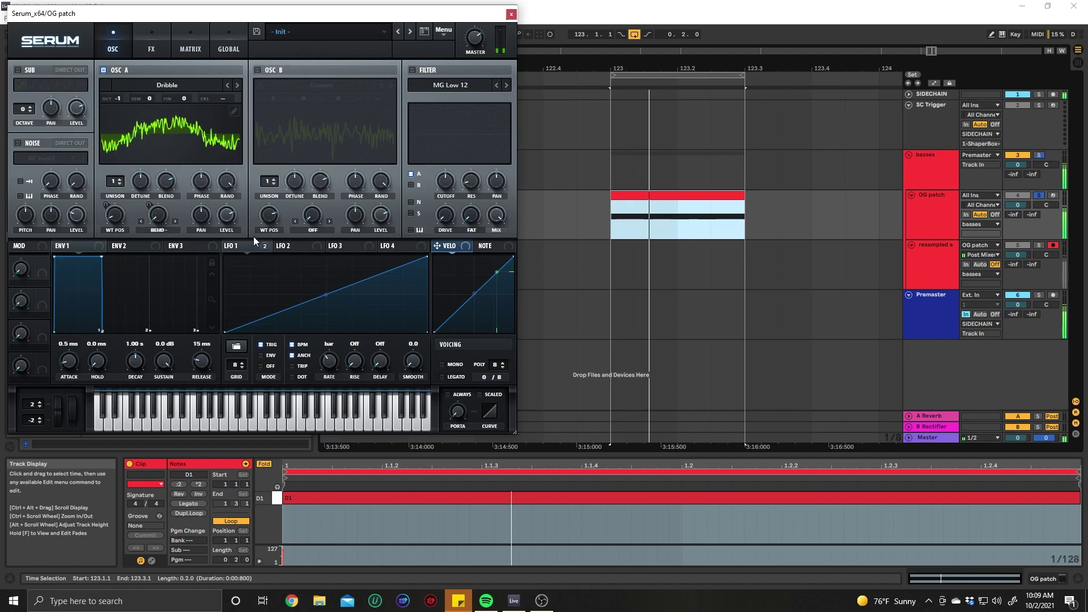
{"action": "left_click", "coordinate": [441, 31]}
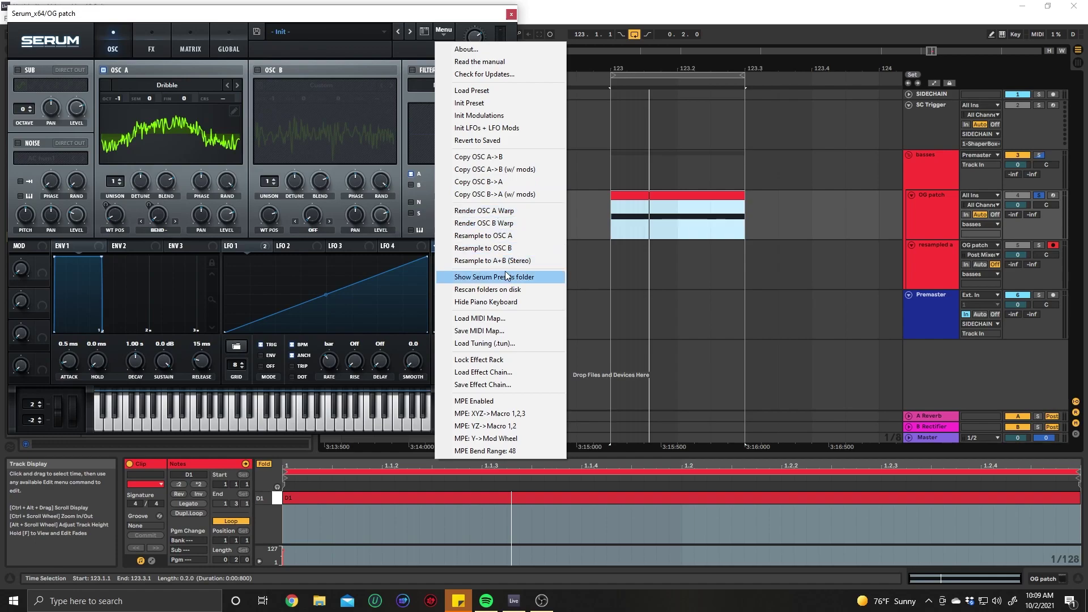
{"action": "left_click", "coordinate": [507, 249]}
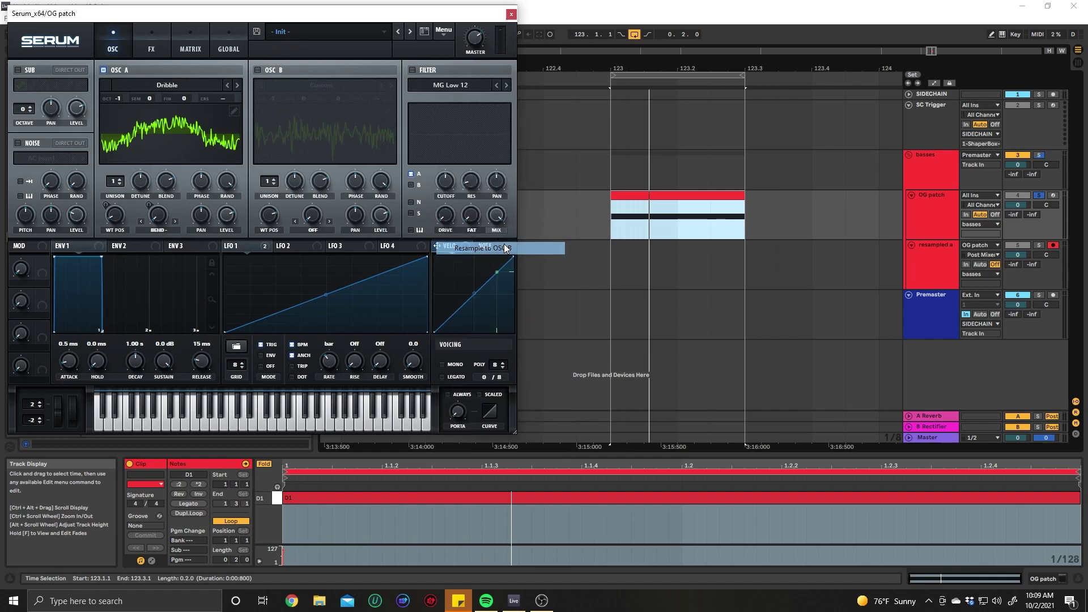
{"action": "left_click", "coordinate": [255, 69]}
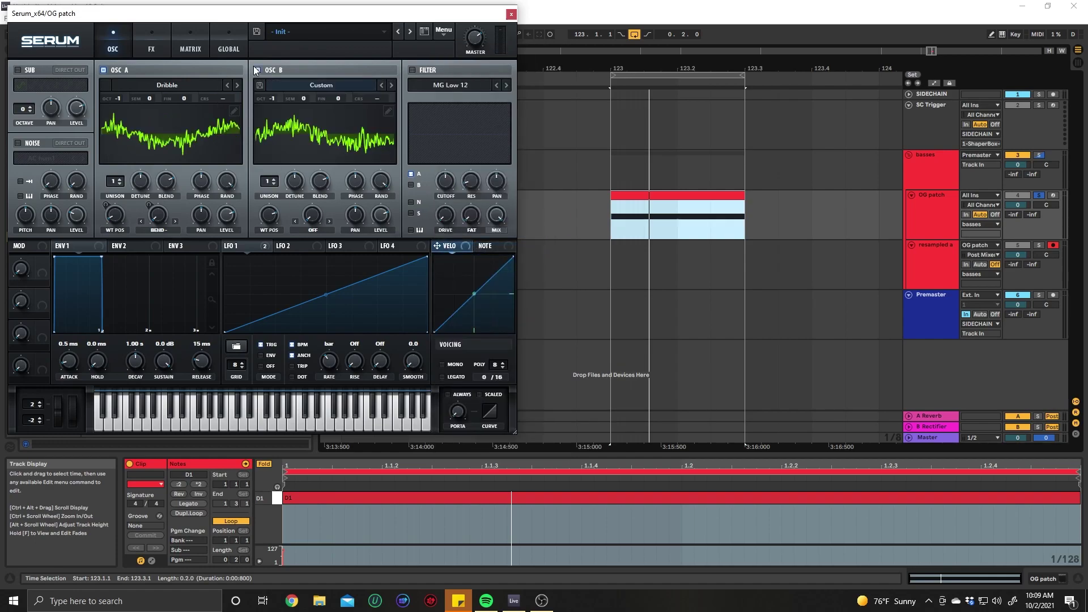
Normalize the resampled wavetable in Osc B's table editor.
{"action": "left_click", "coordinate": [385, 109]}
{"action": "left_click", "coordinate": [149, 147]}
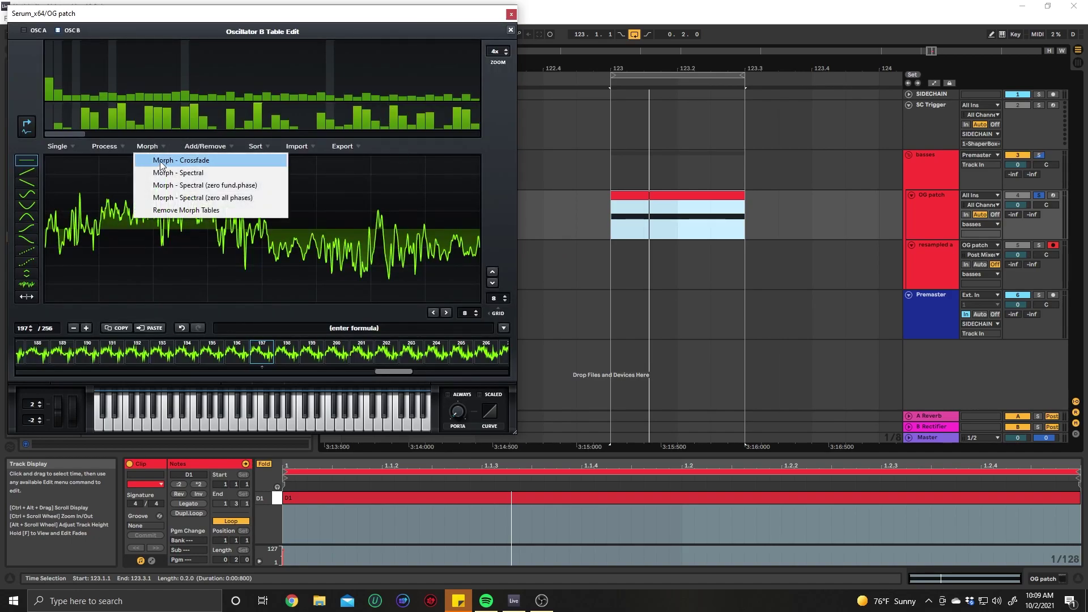
{"action": "left_click", "coordinate": [123, 148]}
{"action": "left_click", "coordinate": [154, 160]}
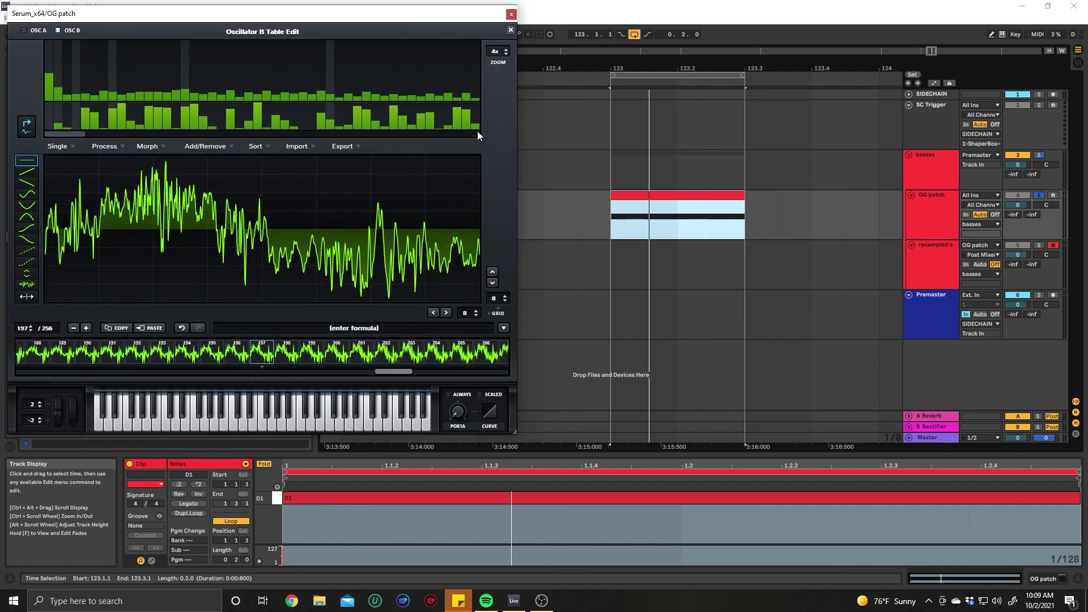
{"action": "left_click", "coordinate": [512, 31]}
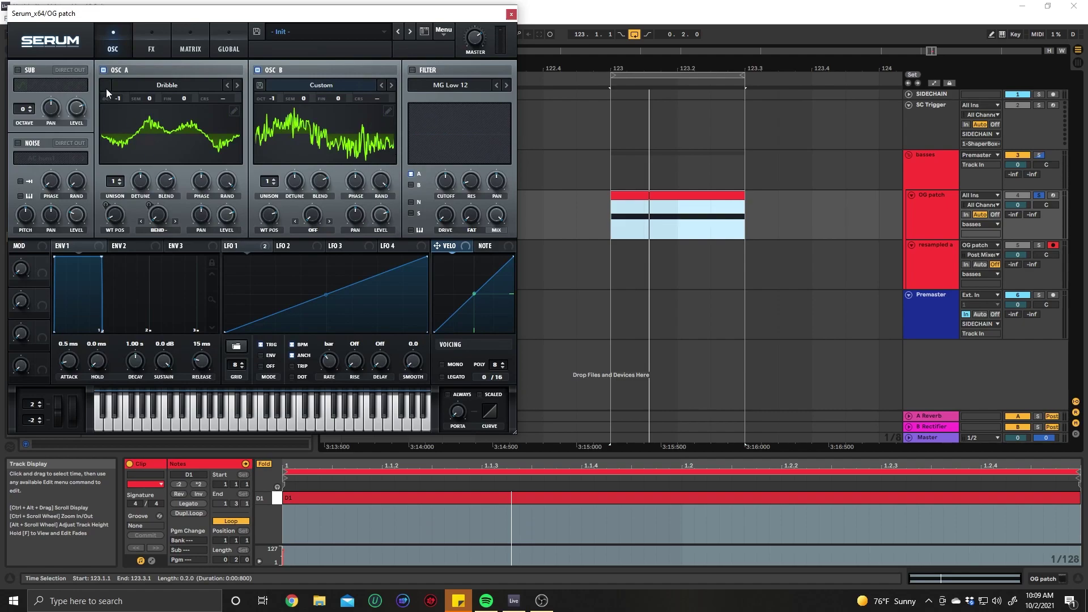
Turn off Osc A and sweep Osc B's wavetable position during playback.
{"action": "left_click", "coordinate": [104, 71]}
{"action": "key", "text": "space"}
{"action": "left_click_drag", "start_coordinate": [265, 213], "coordinate": [294, 306]}
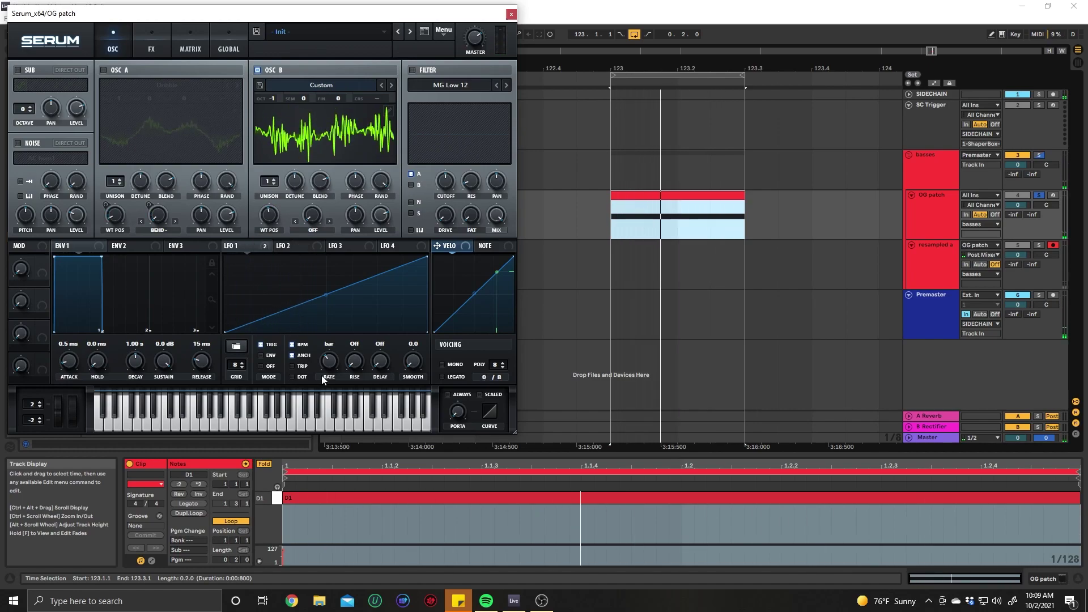
Remove all of LFO 1's modulation destinations.
{"action": "right_click", "coordinate": [257, 247]}
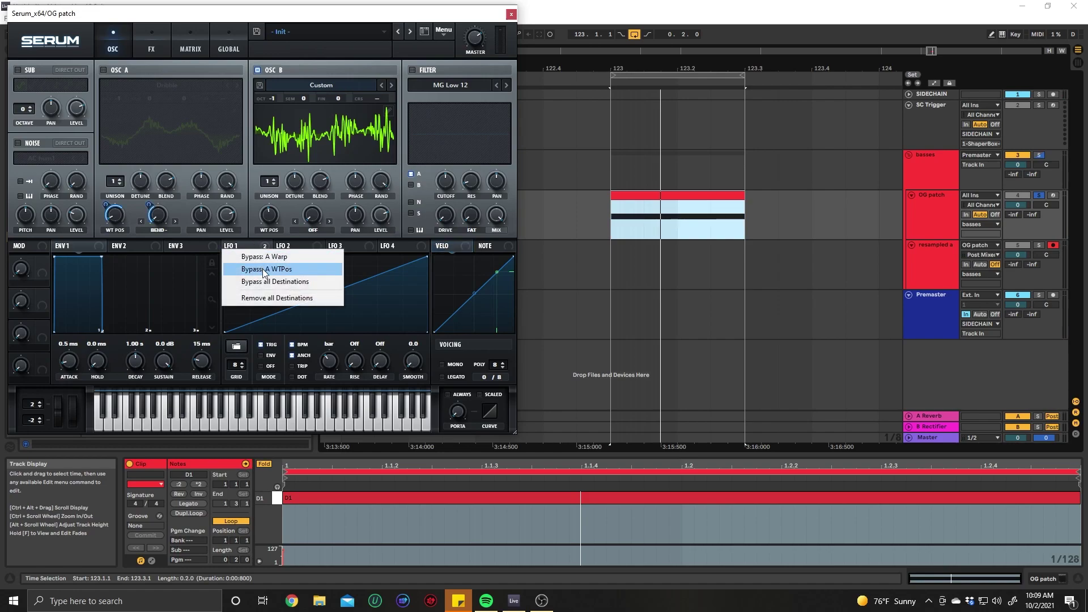
{"action": "left_click", "coordinate": [273, 282]}
{"action": "right_click", "coordinate": [246, 253]}
{"action": "left_click", "coordinate": [331, 298]}
Reshape LFO 1 into a curved rise to a central peak, modulating Osc B's wavetable position at 1/2 rate.
{"action": "left_click_drag", "start_coordinate": [426, 257], "coordinate": [238, 258]}
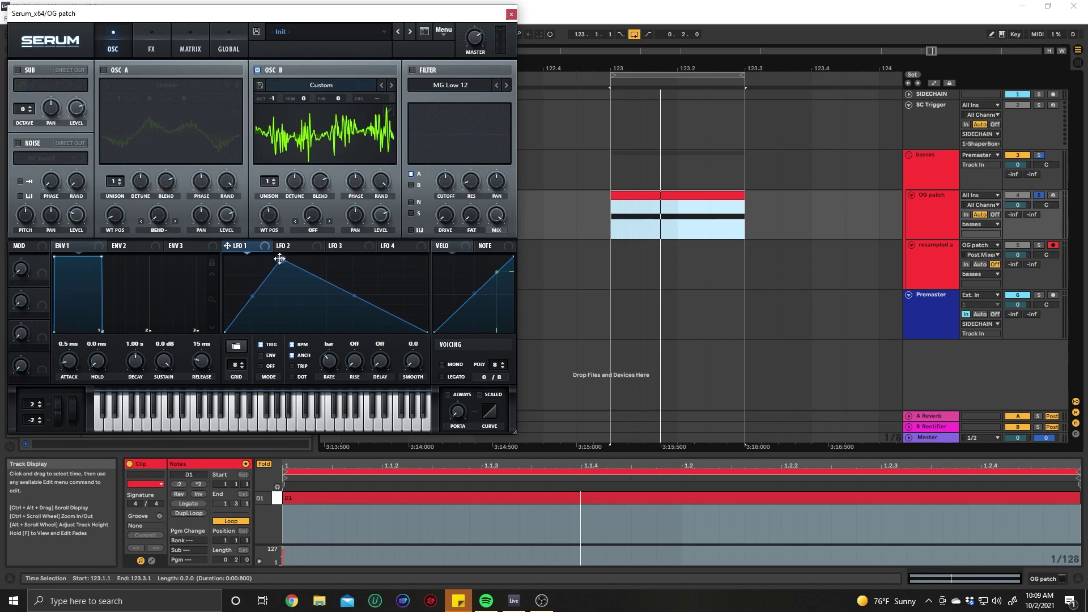
{"action": "left_click_drag", "start_coordinate": [272, 257], "coordinate": [327, 260]}
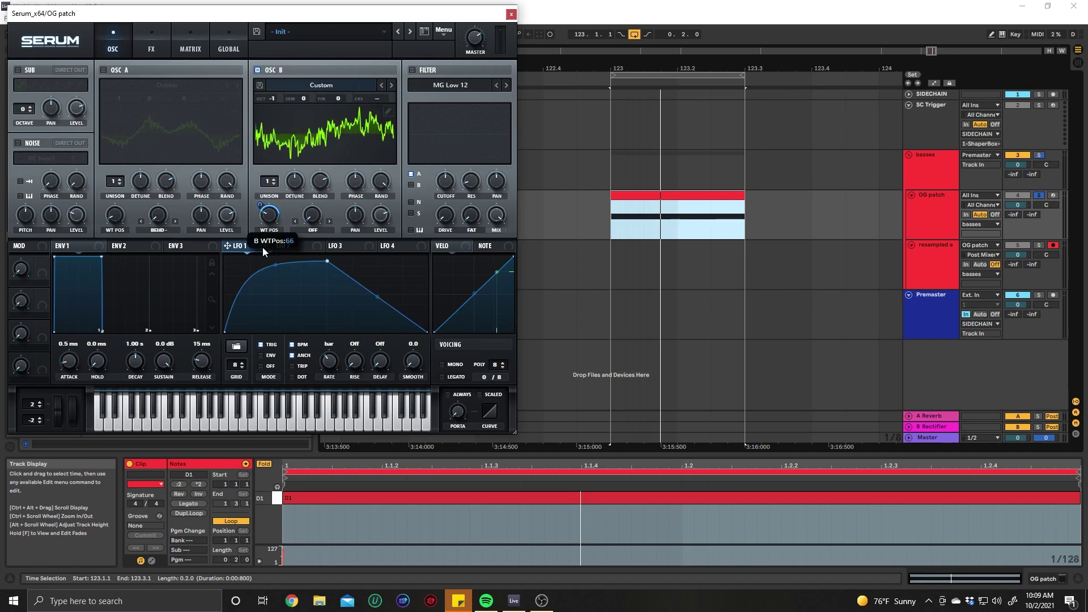
{"action": "left_click_drag", "start_coordinate": [336, 354], "coordinate": [342, 348]}
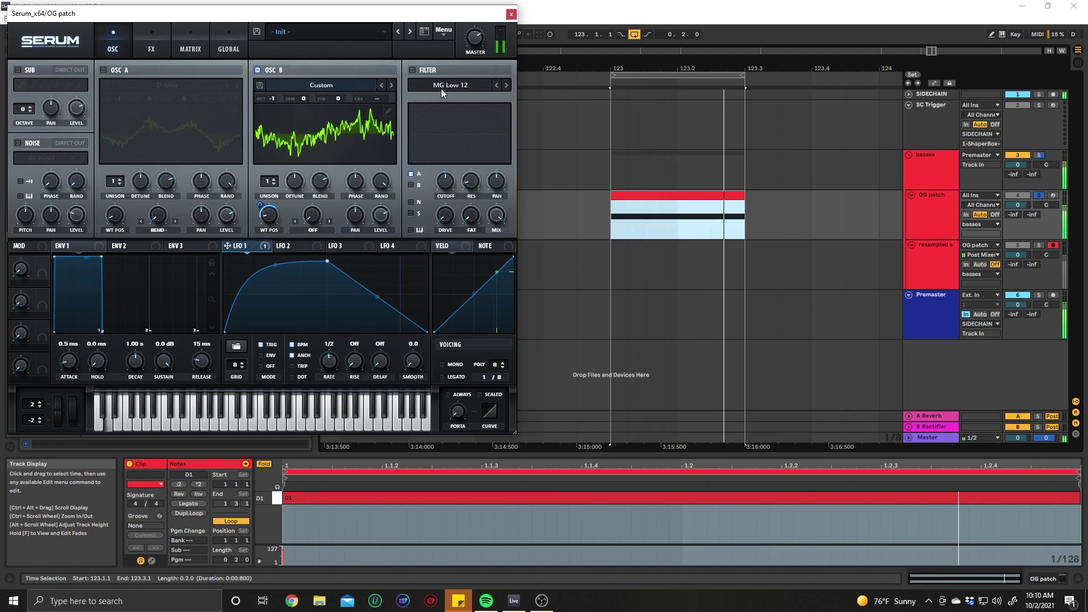
Enable the filter with type BN 12 and route Osc B through it.
{"action": "left_click", "coordinate": [412, 70]}
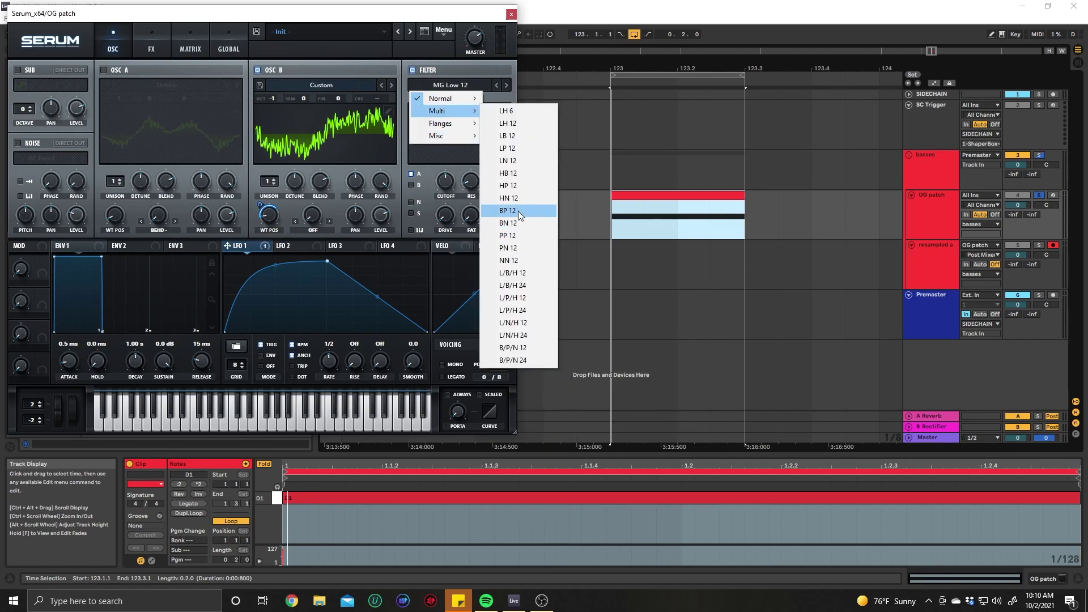
{"action": "left_click", "coordinate": [517, 221]}
{"action": "left_click", "coordinate": [412, 185]}
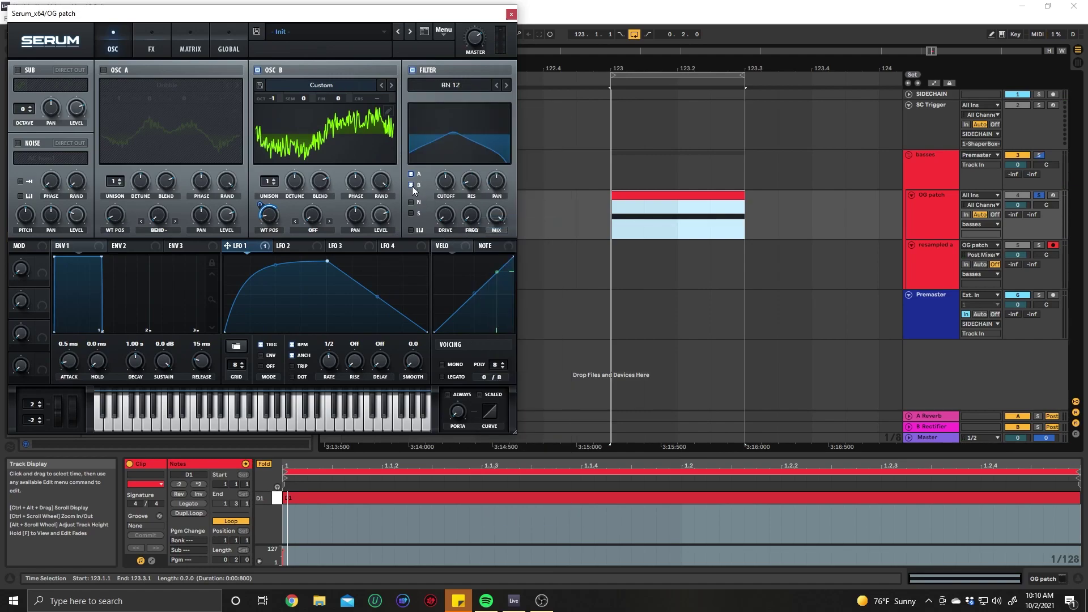
Clear the filter cutoff's modulators and modulate cutoff and Freq with a triangular LFO 2 in Trig mode at 1/2 rate.
{"action": "right_click", "coordinate": [448, 175]}
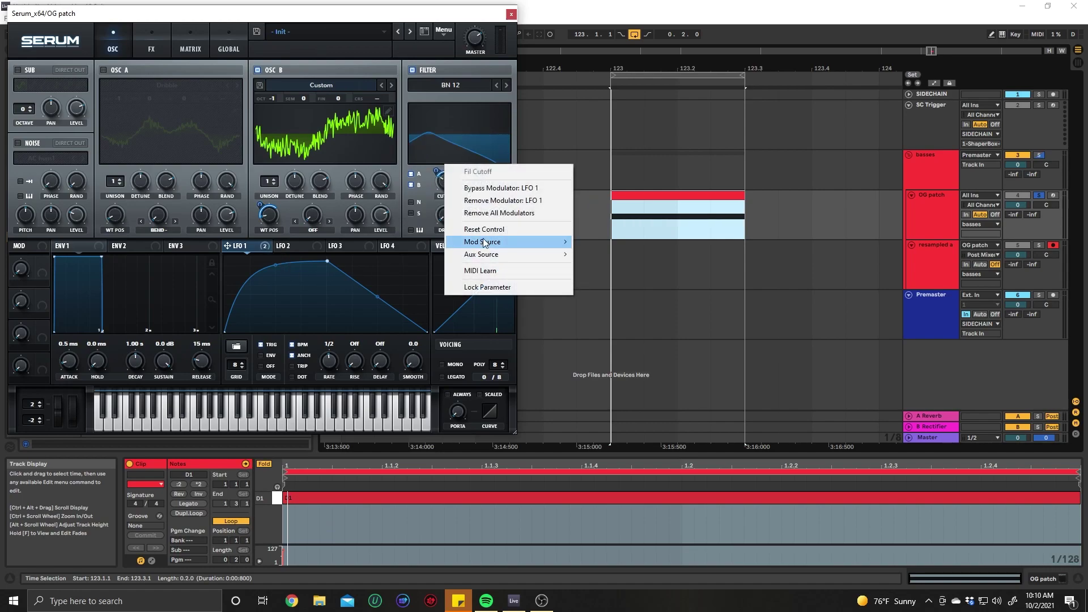
{"action": "left_click", "coordinate": [496, 213]}
{"action": "left_click", "coordinate": [311, 247]}
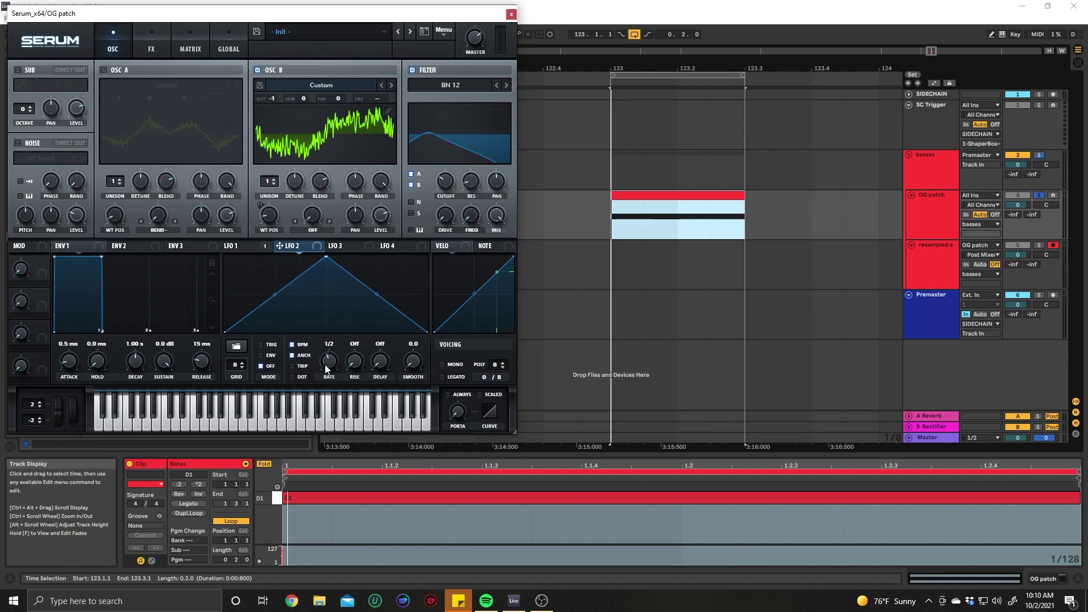
{"action": "left_click", "coordinate": [262, 345]}
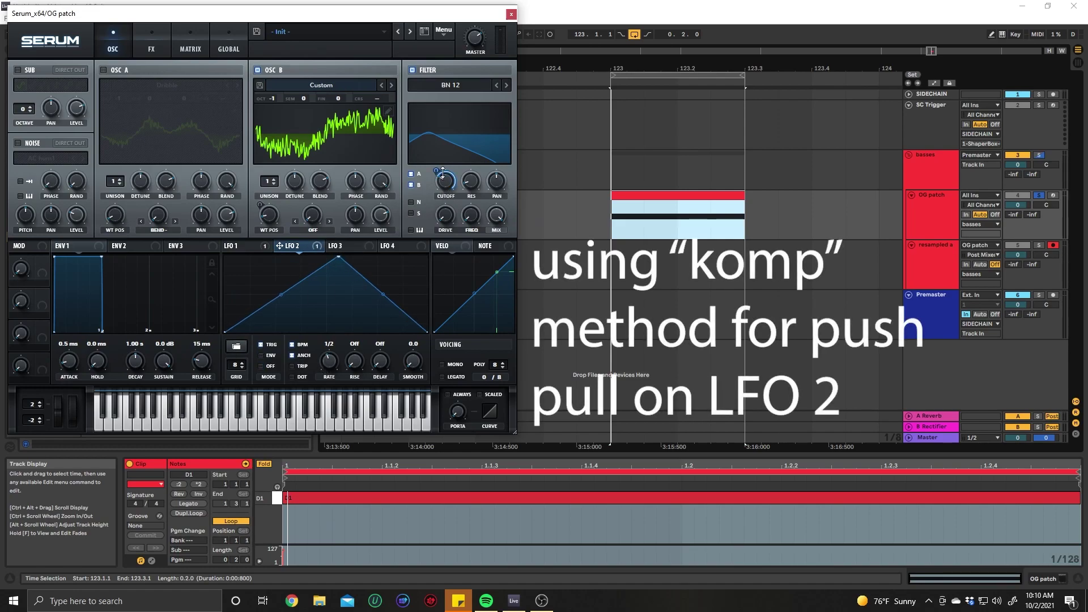
{"action": "left_click_drag", "start_coordinate": [436, 182], "coordinate": [436, 192]}
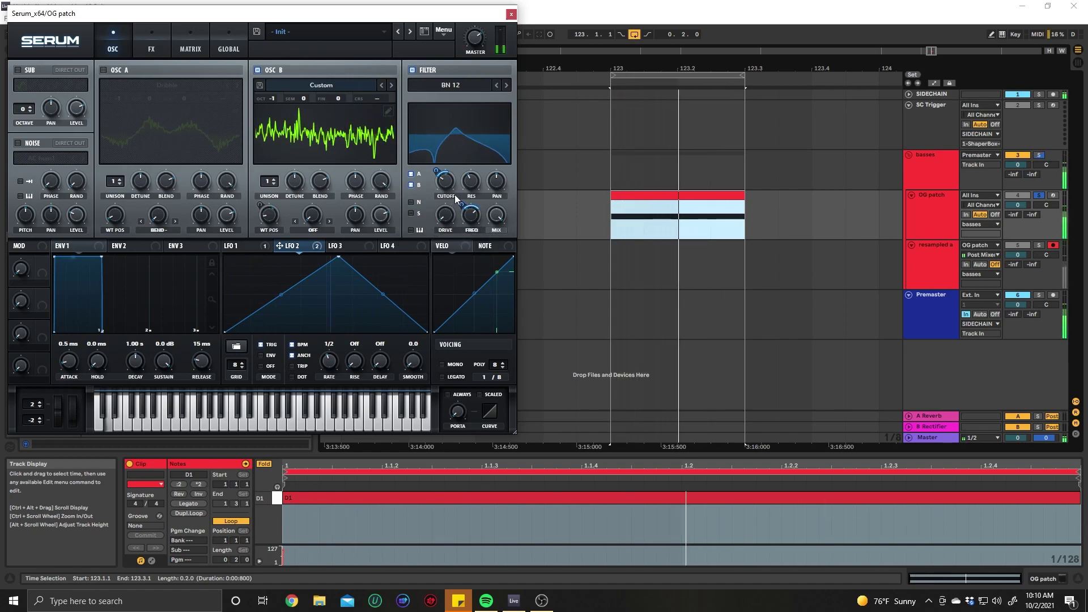
Enable the noise oscillator and load the J106 Chorus sample from the Analog noises.
{"action": "left_click", "coordinate": [18, 143]}
{"action": "left_click", "coordinate": [35, 159]}
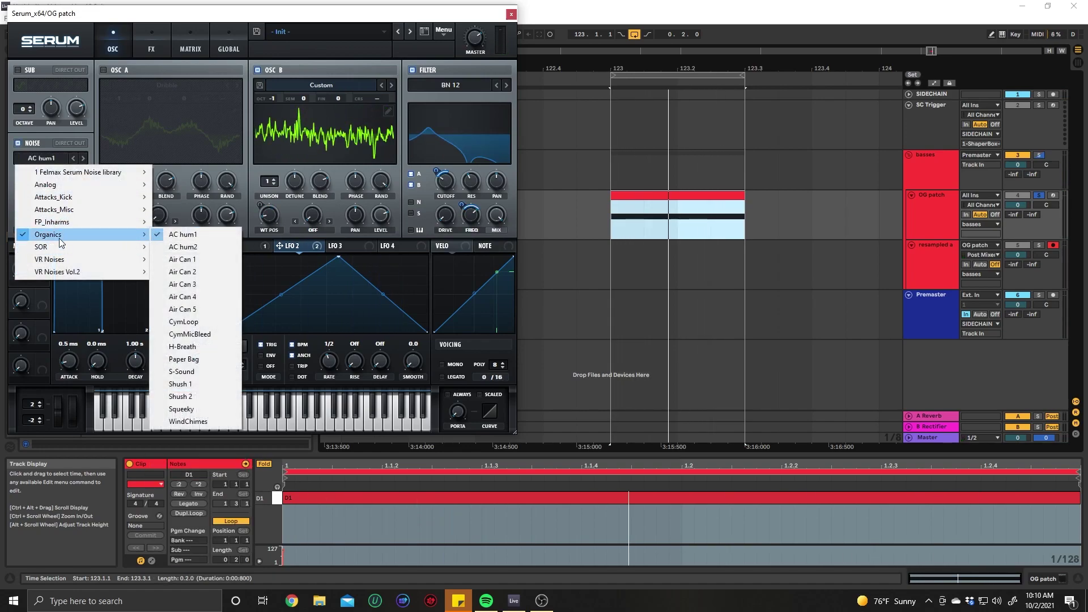
{"action": "mouse_move", "coordinate": [63, 184]}
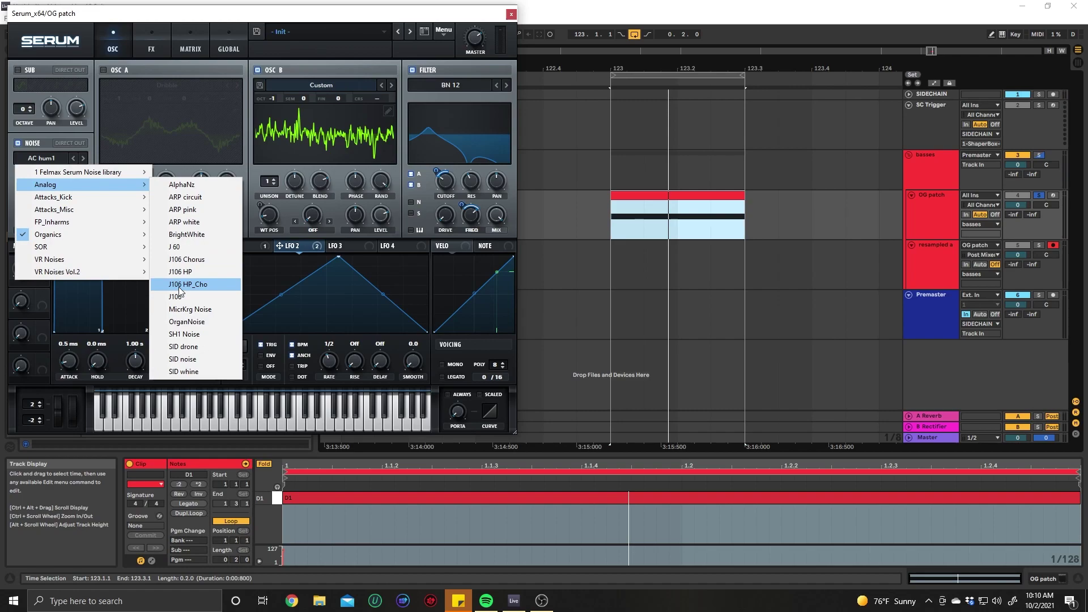
{"action": "left_click", "coordinate": [185, 263]}
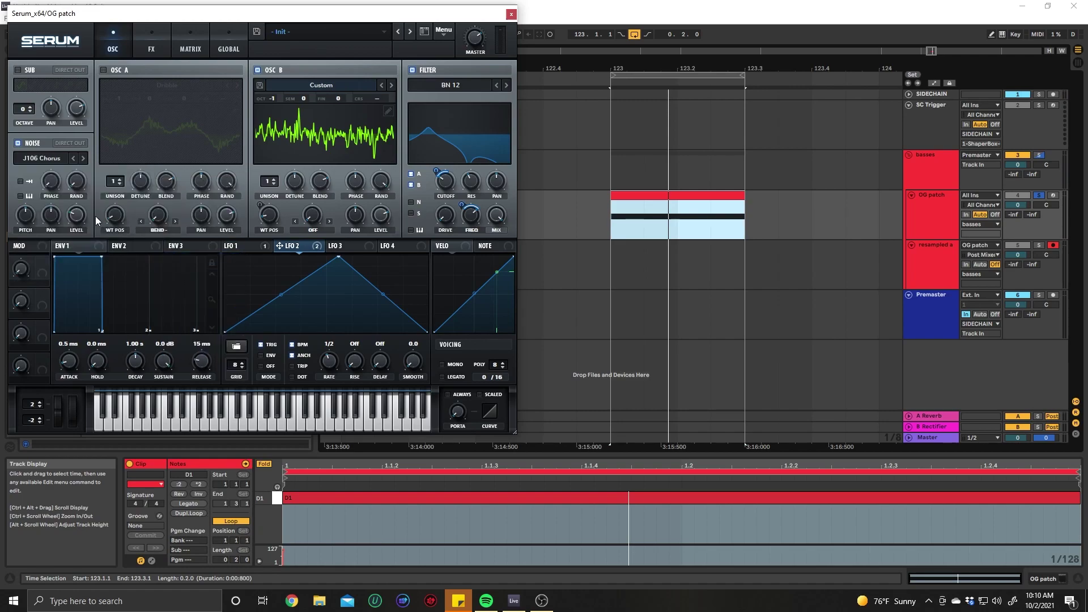
Modulate the noise level with LFO 1 by about 33 and route the noise through the filter.
{"action": "left_click", "coordinate": [251, 245]}
{"action": "left_click_drag", "start_coordinate": [251, 245], "coordinate": [75, 216]}
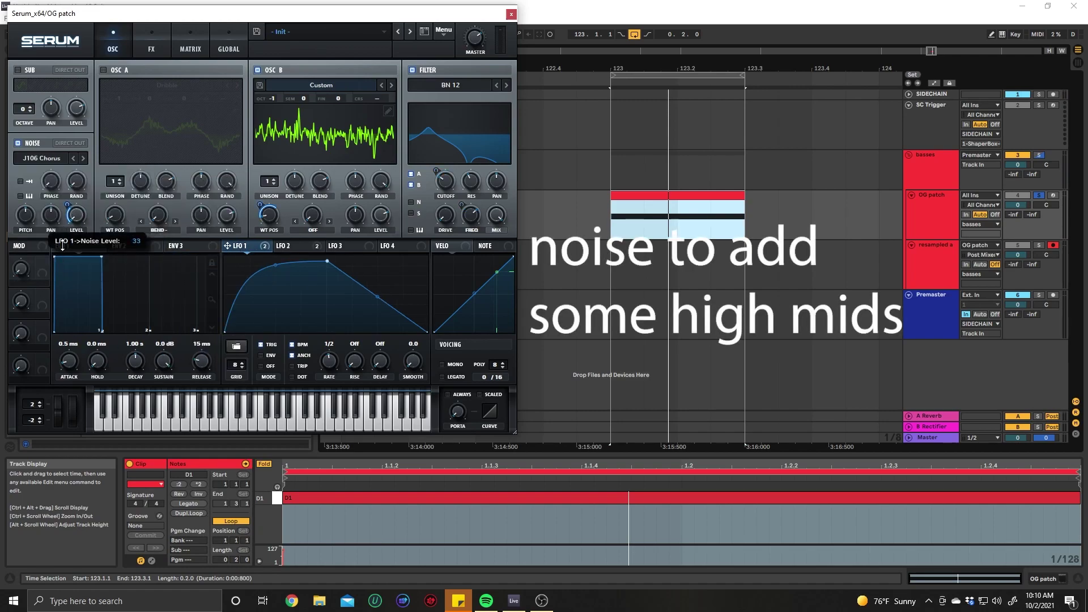
{"action": "left_click", "coordinate": [410, 202]}
{"action": "key", "text": "space"}
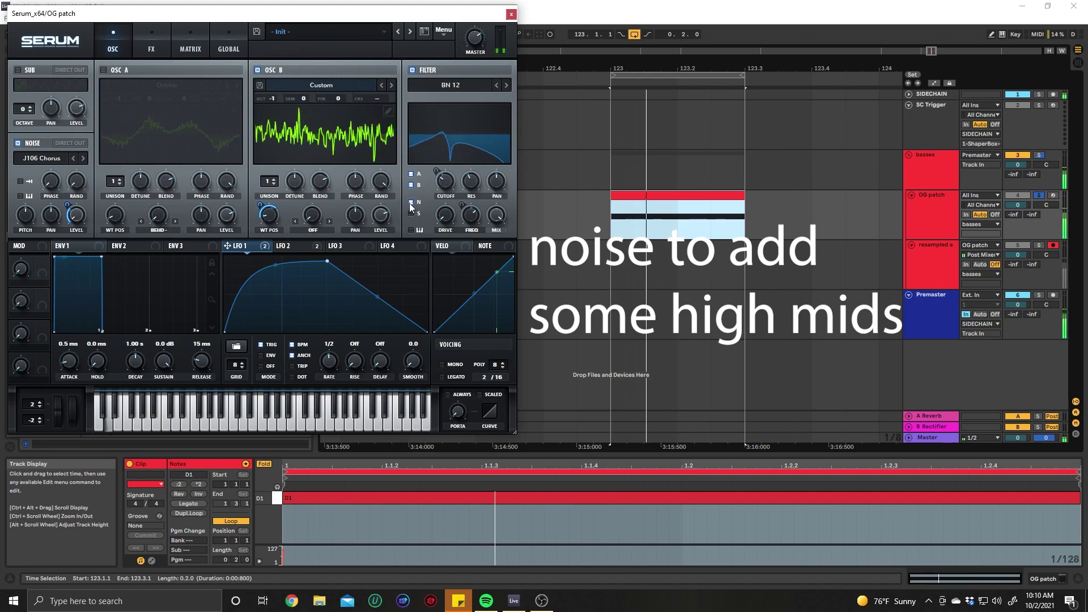
{"action": "left_click_drag", "start_coordinate": [105, 174], "coordinate": [95, 225]}
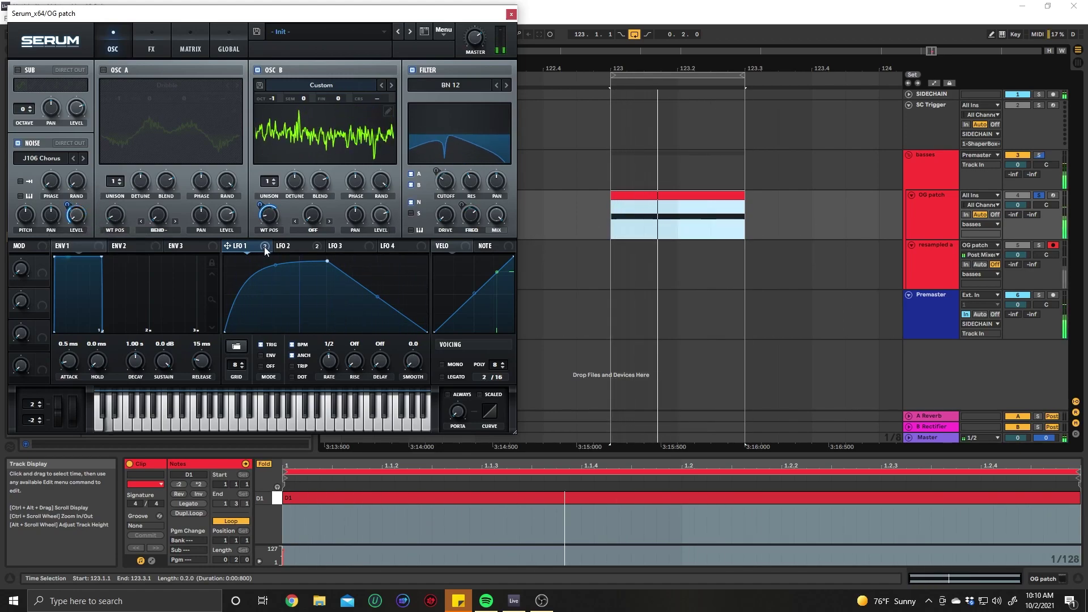
Set Osc B's warp mode to Asym - and modulate its amount with LFO 2.
{"action": "left_click", "coordinate": [313, 229]}
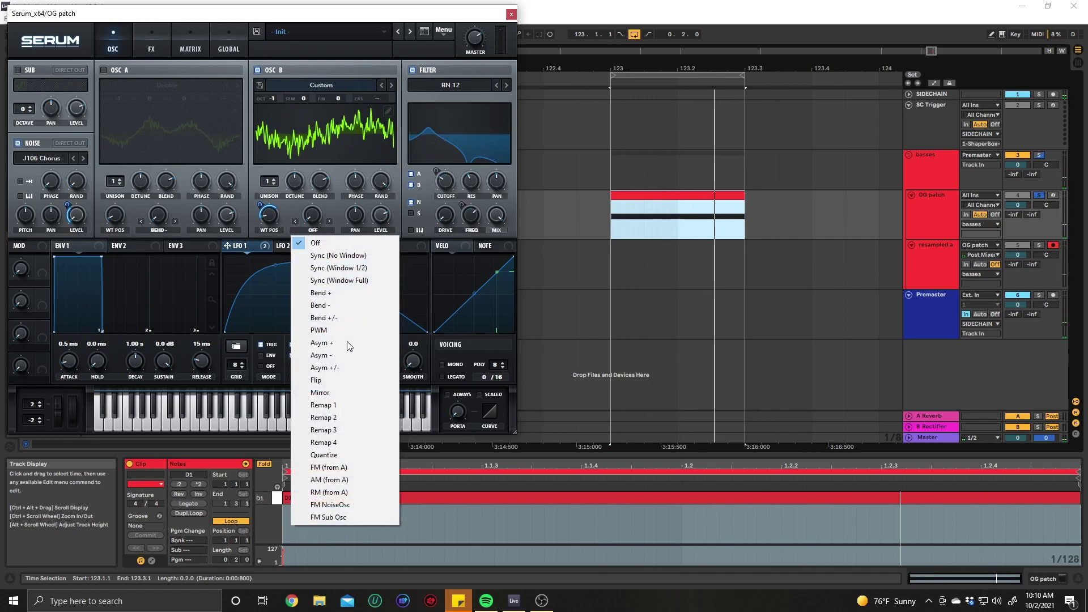
{"action": "left_click", "coordinate": [355, 355]}
{"action": "left_click", "coordinate": [309, 247]}
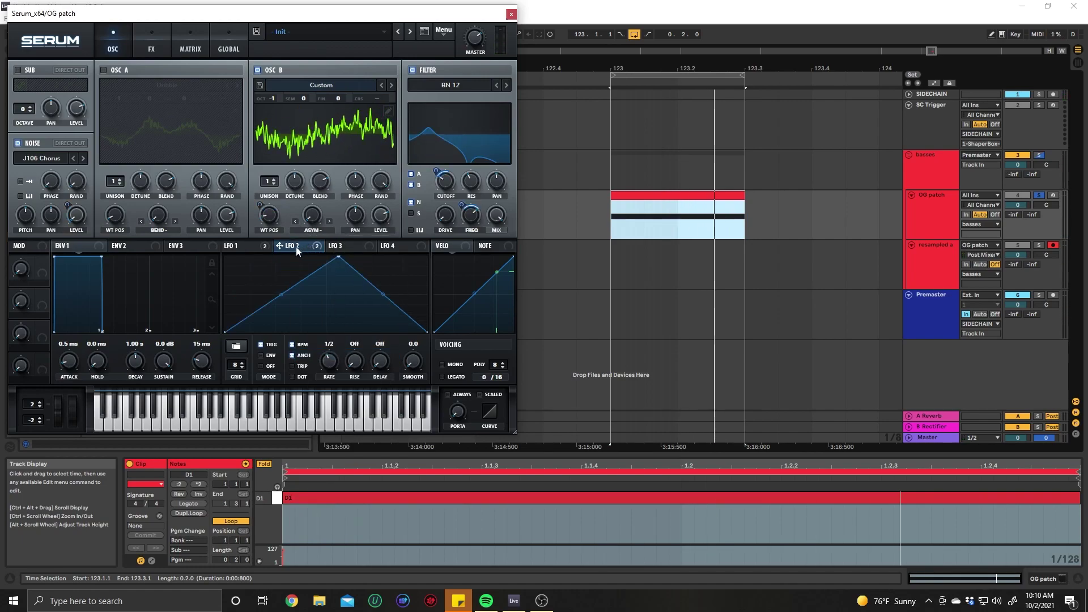
{"action": "left_click", "coordinate": [238, 246]}
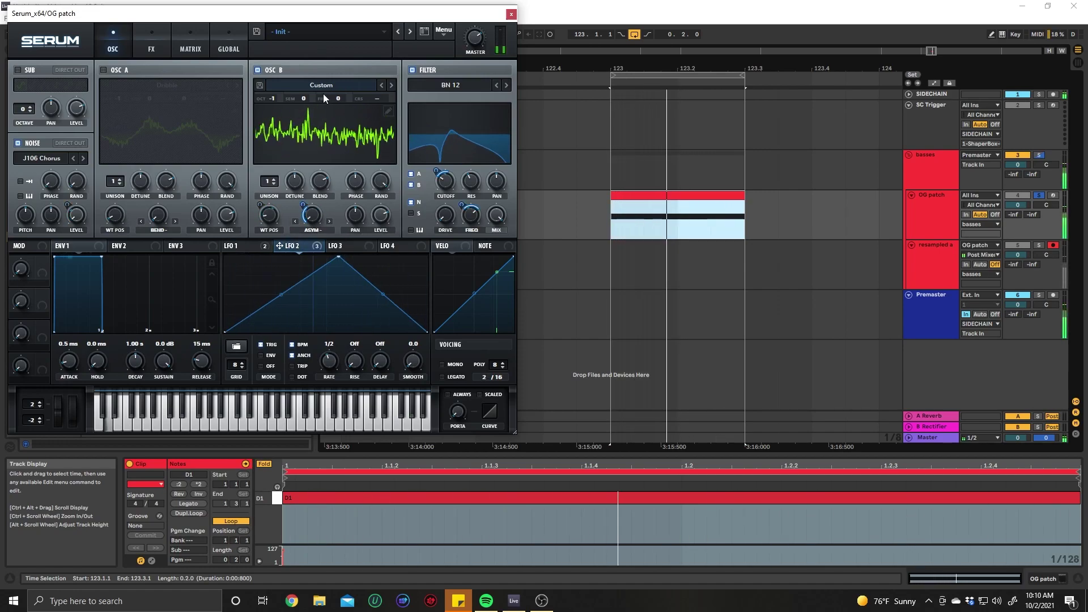
Add a multiband compressor with about 3.5 dB gain and a Hyper/Dimension effect whose Hyper mix LFO 1 modulates by 31.
{"action": "left_click", "coordinate": [153, 46]}
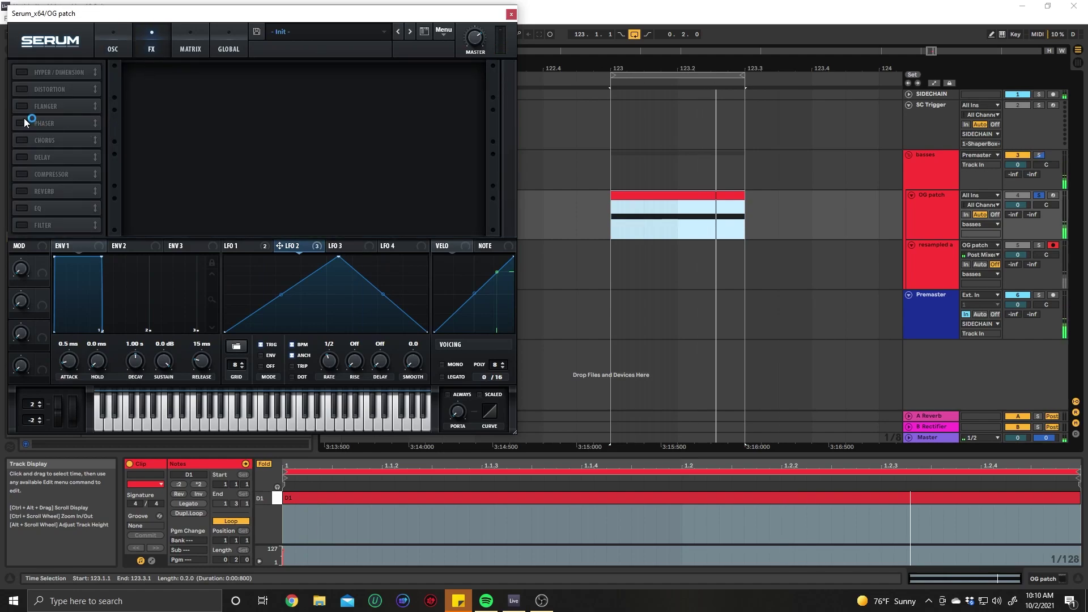
{"action": "left_click", "coordinate": [21, 174]}
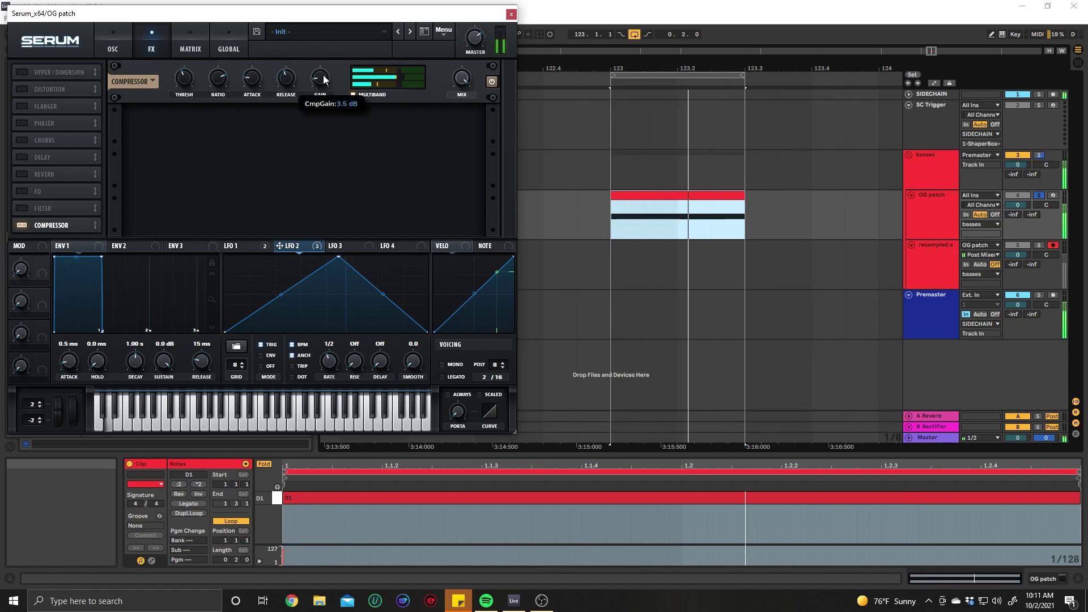
{"action": "left_click", "coordinate": [23, 72]}
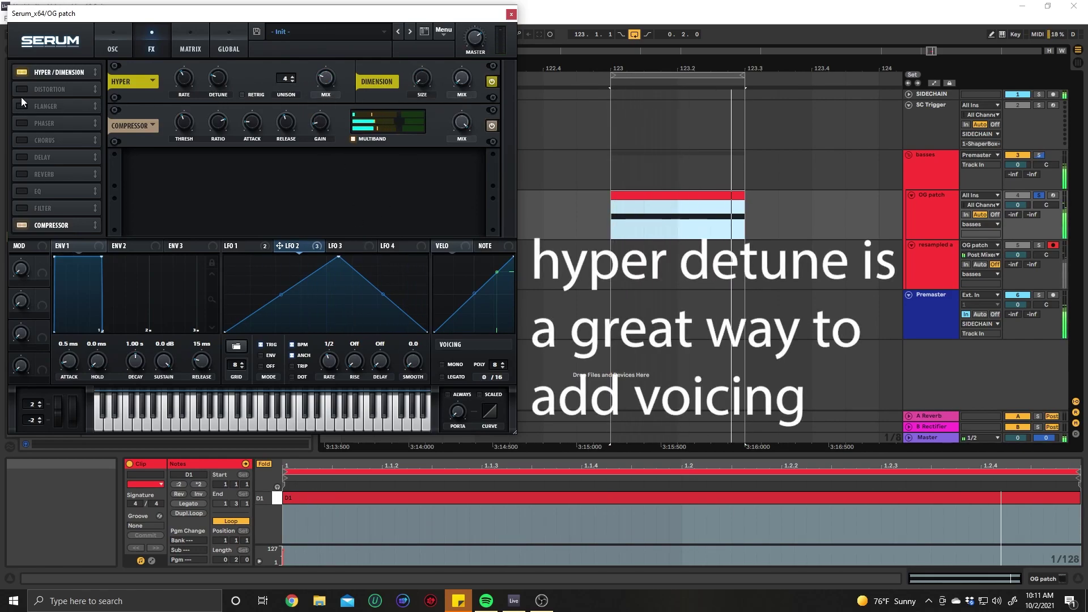
{"action": "mouse_move", "coordinate": [325, 85]}
{"action": "left_click", "coordinate": [254, 247]}
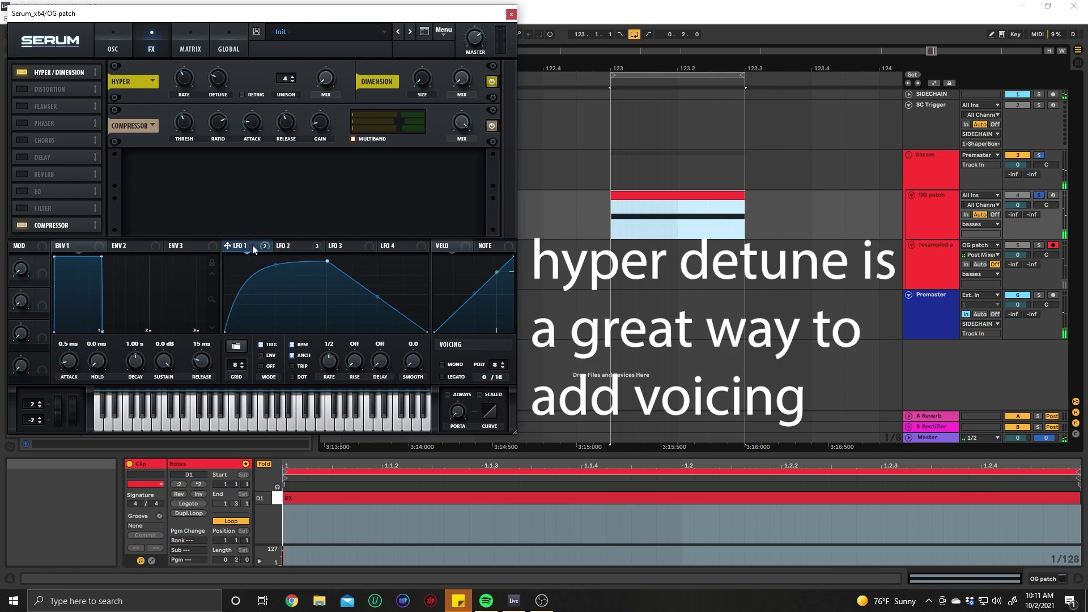
{"action": "left_click_drag", "start_coordinate": [320, 83], "coordinate": [322, 80]}
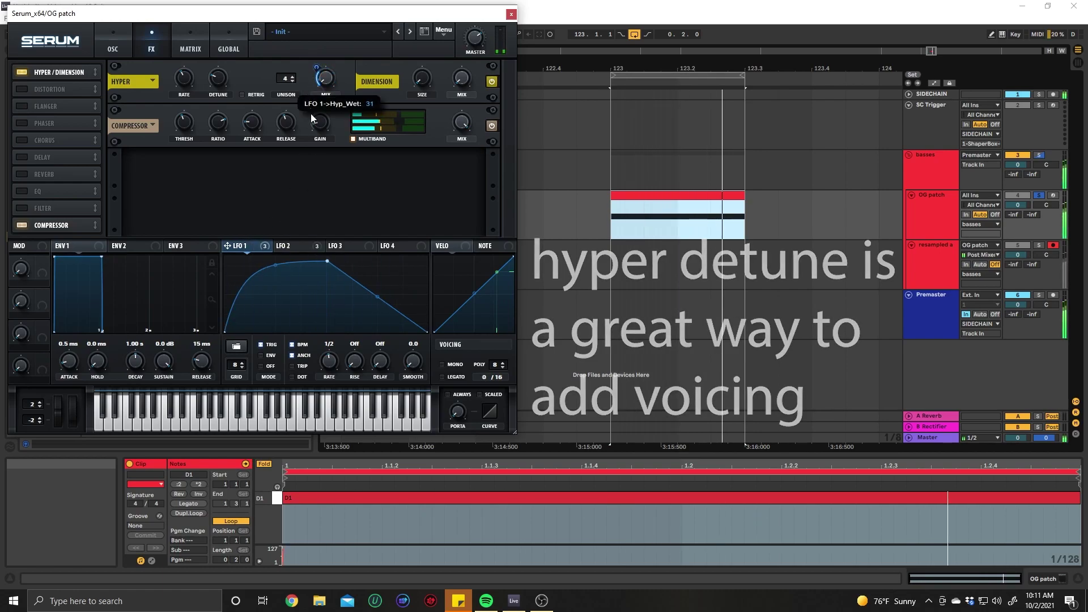
Enable distortion in Diode 1 mode and modulate its drive with LFO 1.
{"action": "left_click", "coordinate": [21, 90]}
{"action": "left_click", "coordinate": [213, 127]}
{"action": "left_click", "coordinate": [201, 177]}
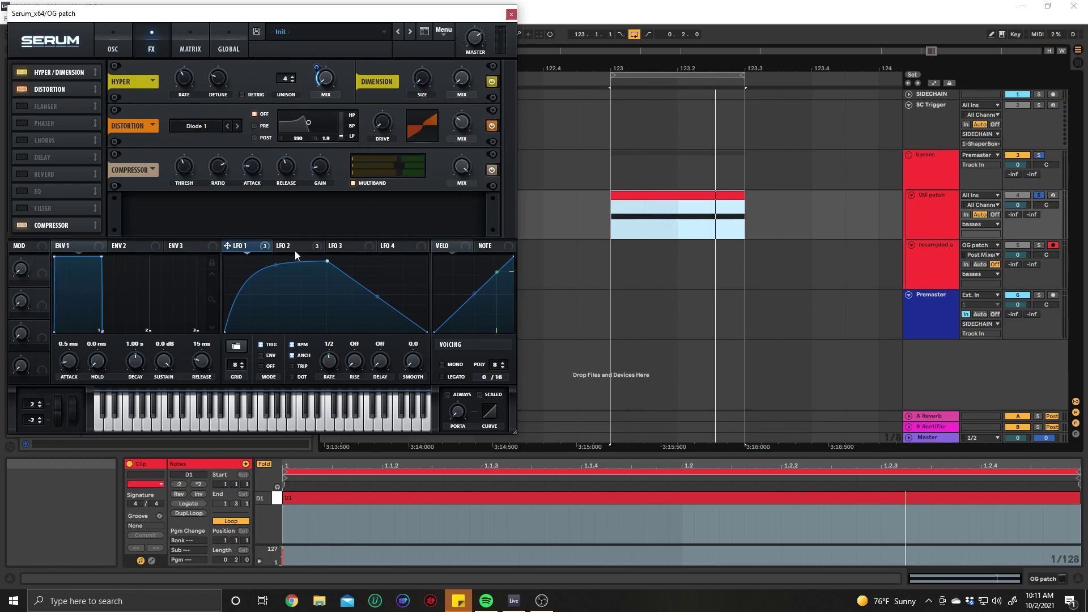
{"action": "key", "text": "space"}
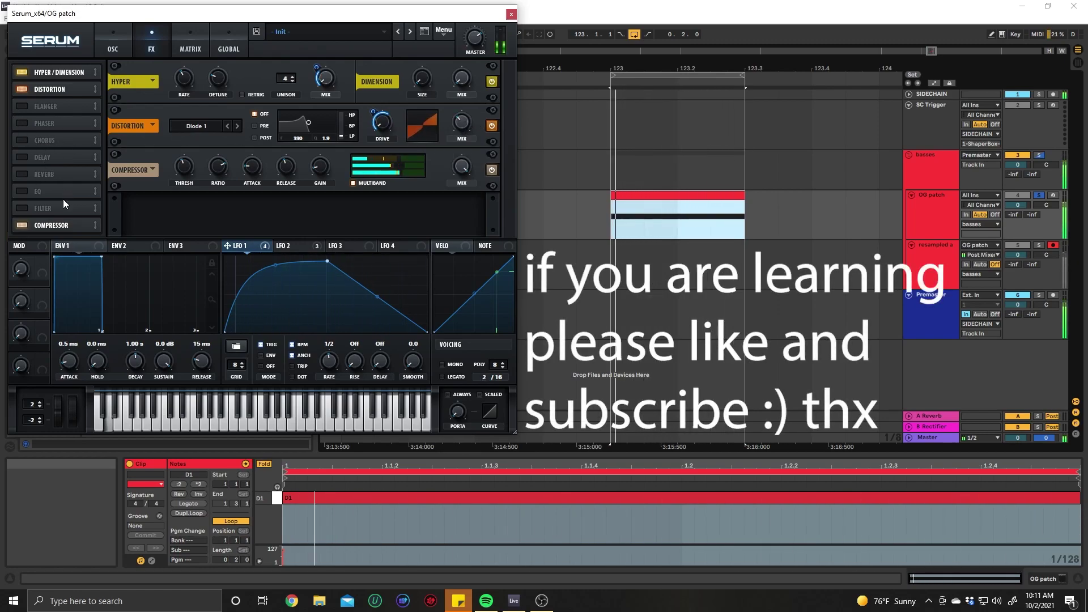
Add an EQ with a peaking high band and LFO 1 modulating both band frequencies, placed directly after the distortion.
{"action": "left_click", "coordinate": [21, 192]}
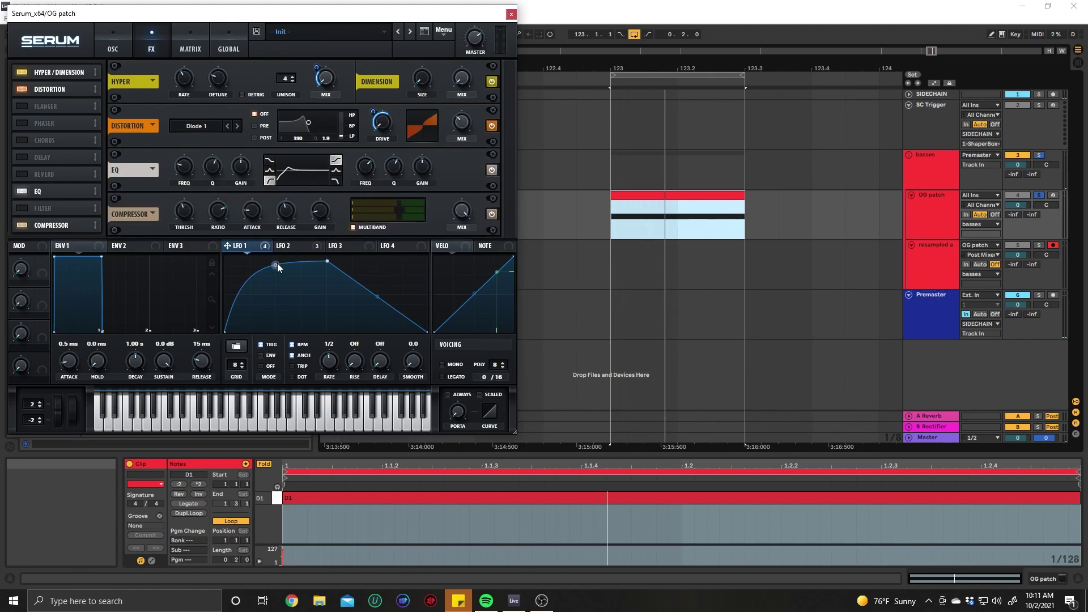
{"action": "left_click_drag", "start_coordinate": [174, 161], "coordinate": [171, 188]}
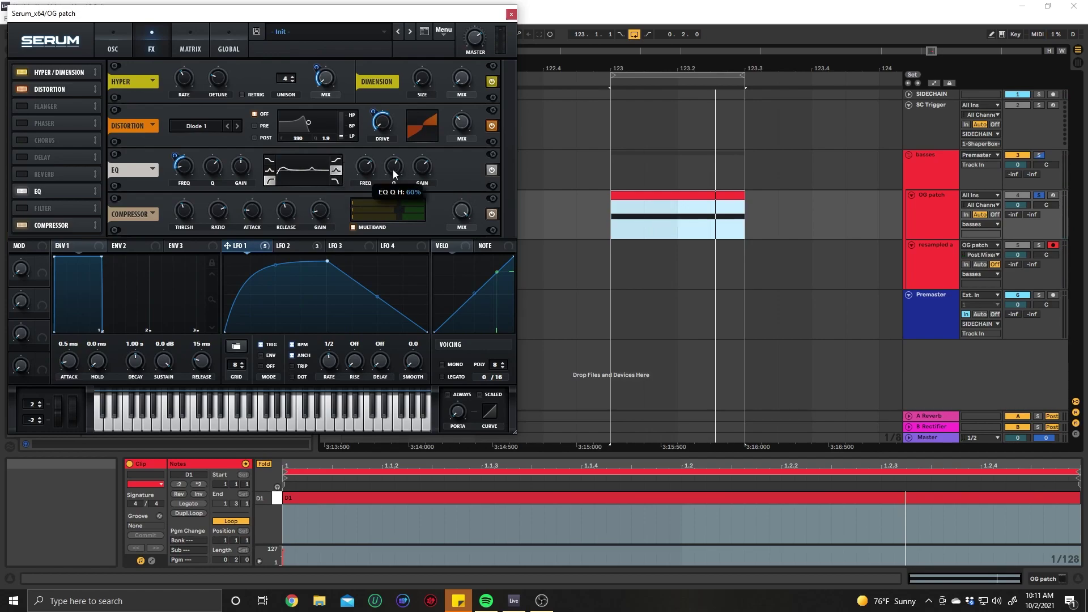
{"action": "left_click_drag", "start_coordinate": [359, 174], "coordinate": [357, 183]}
{"action": "left_click_drag", "start_coordinate": [54, 196], "coordinate": [66, 117]}
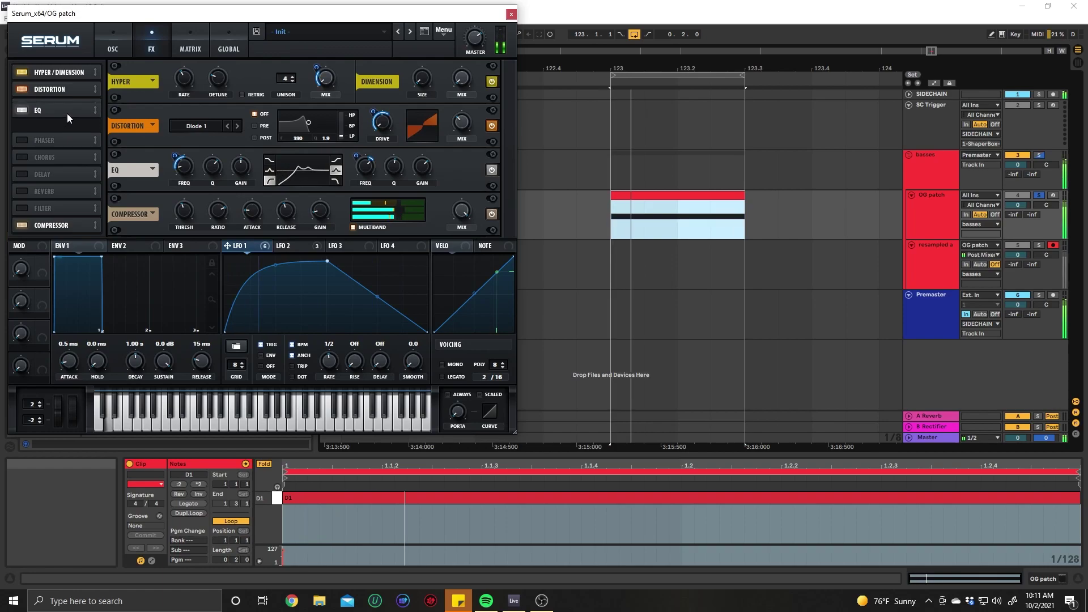
Enable the phaser, modulating its depth and frequency with LFO 2 and its mix with LFO 1 by 24.
{"action": "left_click", "coordinate": [39, 142]}
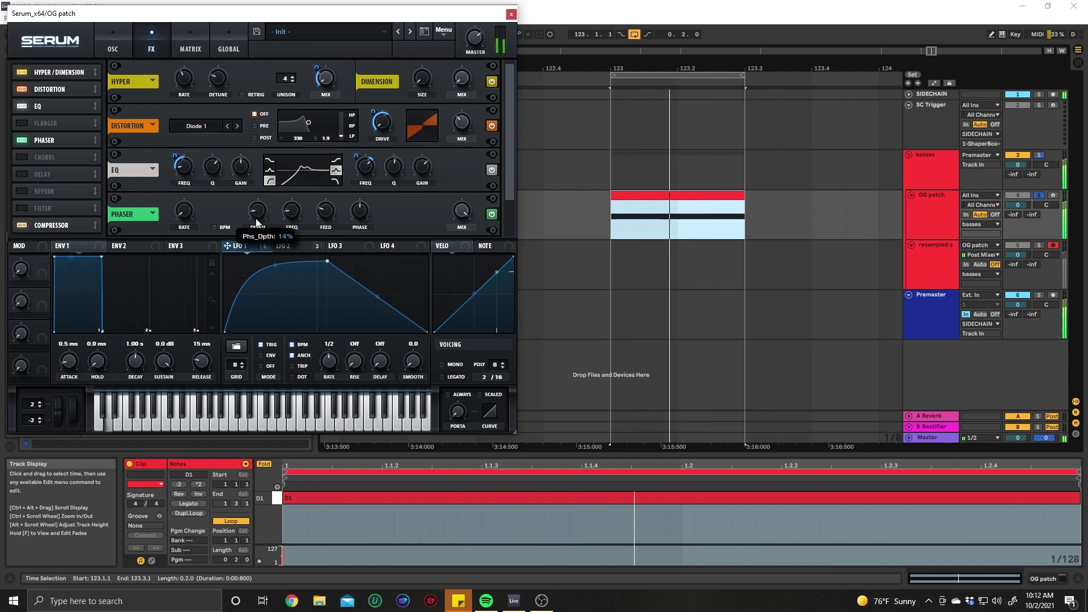
{"action": "left_click", "coordinate": [314, 247]}
{"action": "left_click_drag", "start_coordinate": [260, 213], "coordinate": [249, 241]}
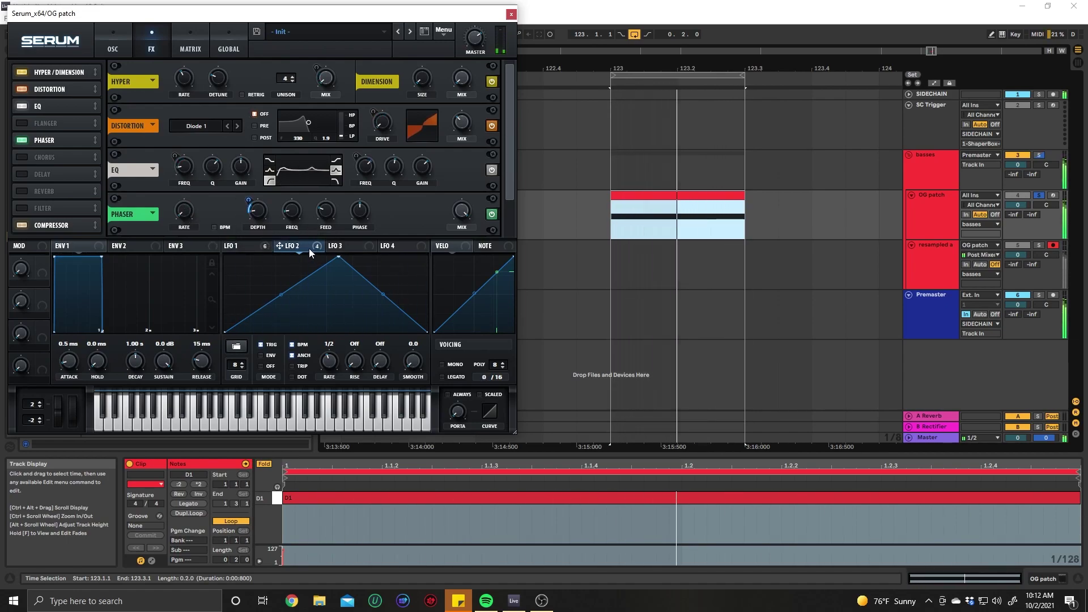
{"action": "left_click_drag", "start_coordinate": [292, 212], "coordinate": [276, 262]}
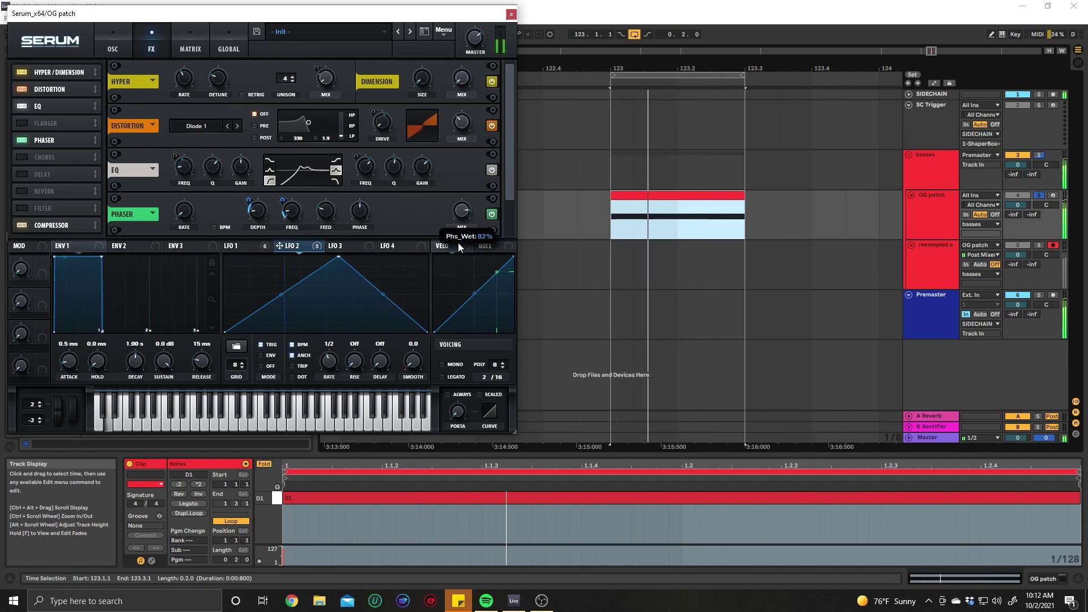
{"action": "left_click", "coordinate": [238, 245]}
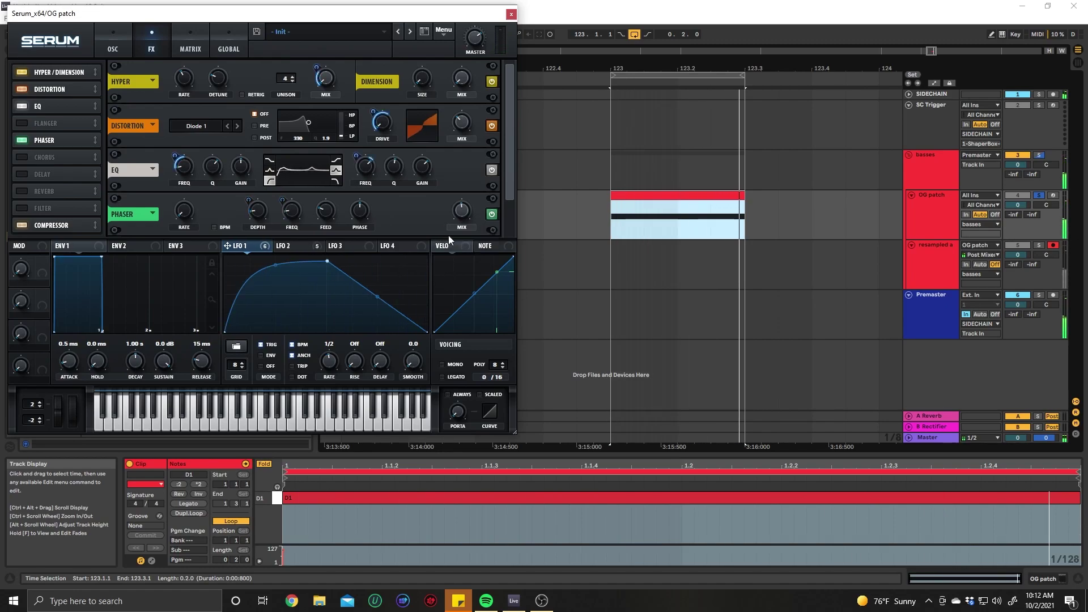
{"action": "left_click_drag", "start_coordinate": [474, 218], "coordinate": [462, 211]}
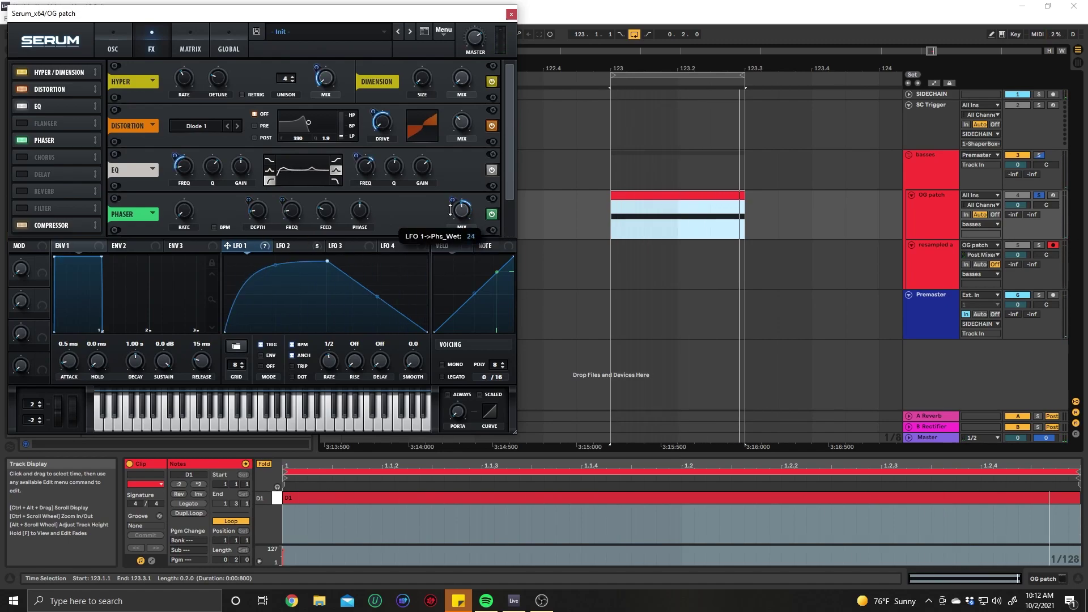
Reorder the effects chain to Hyper/Dimension, EQ, Phaser, Compressor, Distortion.
{"action": "left_click_drag", "start_coordinate": [75, 143], "coordinate": [80, 122]}
{"action": "left_click_drag", "start_coordinate": [62, 225], "coordinate": [56, 141]}
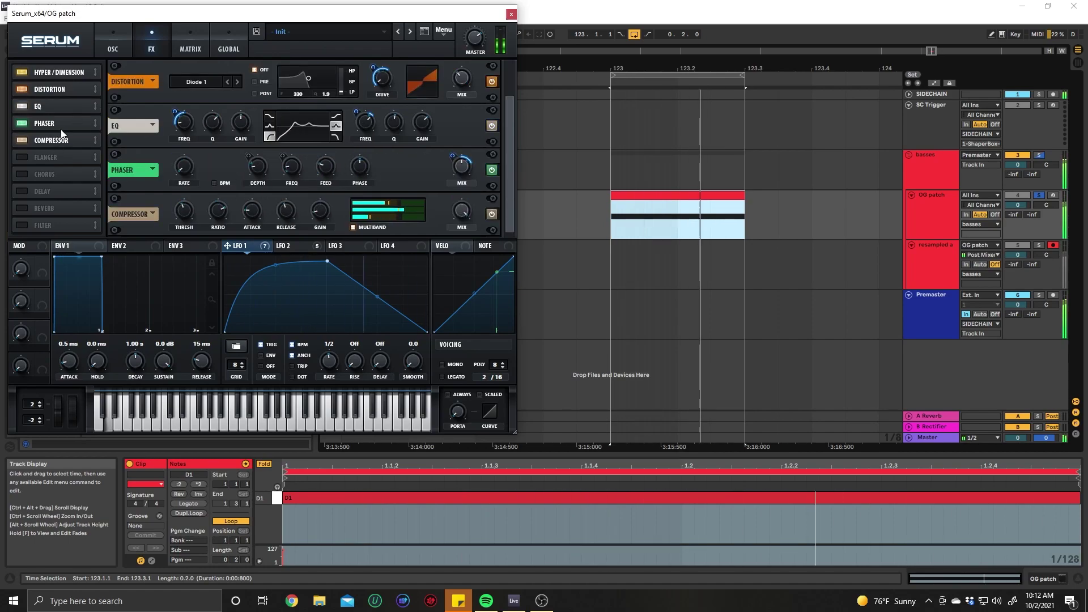
{"action": "left_click_drag", "start_coordinate": [67, 89], "coordinate": [55, 141]}
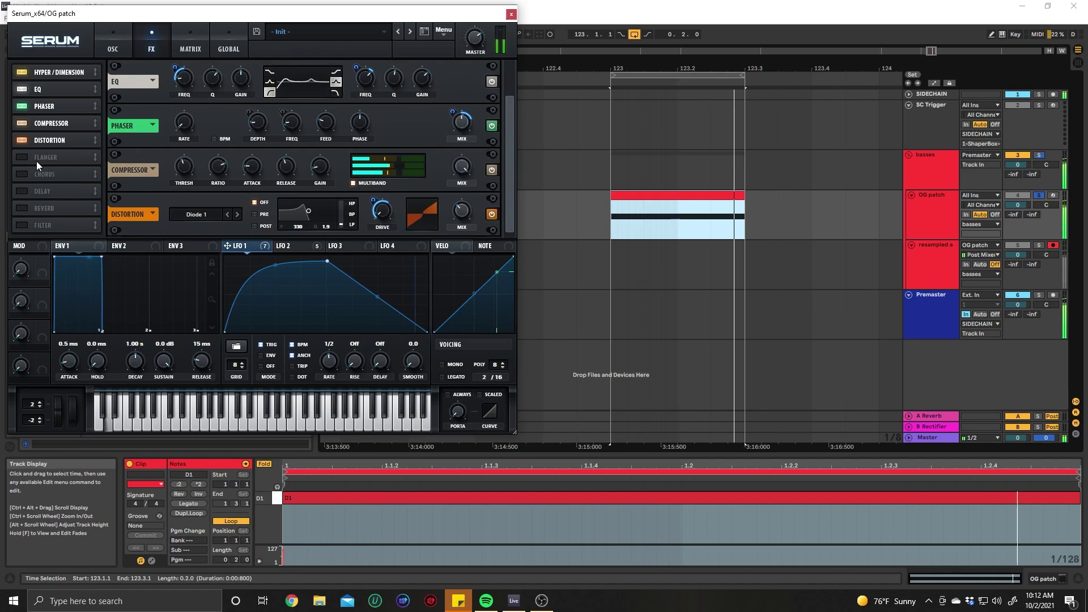
Add an FX filter of type Phs 36- with LFO 1 modulating its cutoff, and set the cutoff to about 117 Hz.
{"action": "left_click", "coordinate": [25, 219]}
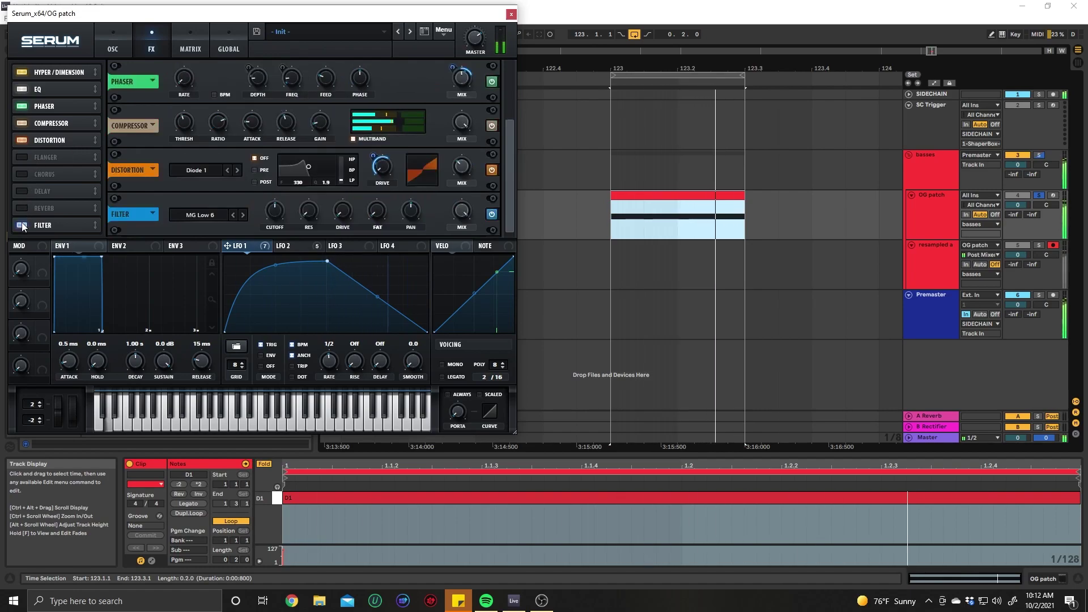
{"action": "left_click", "coordinate": [212, 216]}
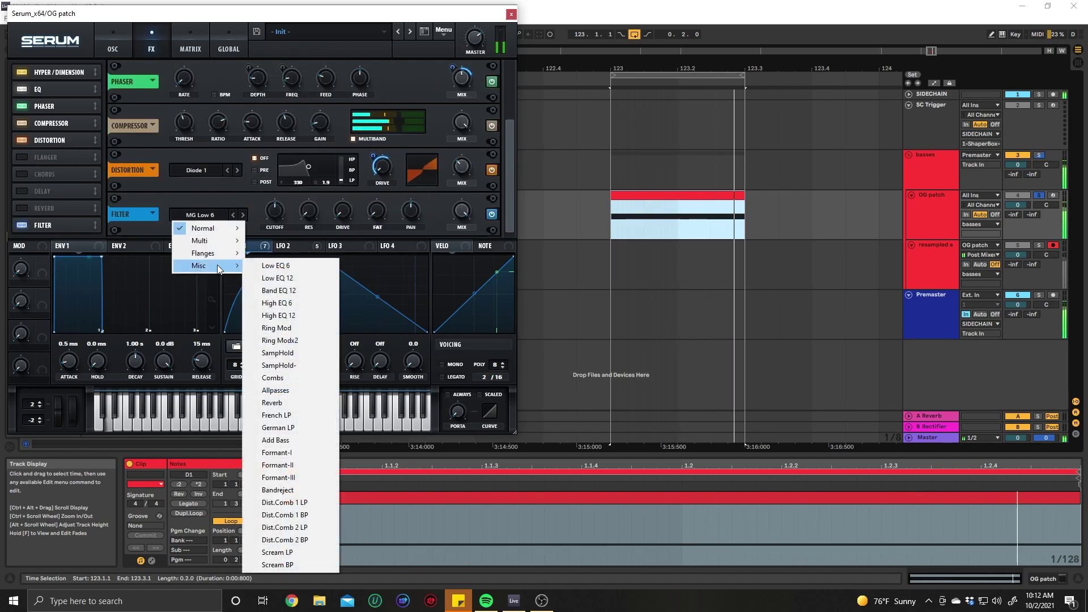
{"action": "mouse_move", "coordinate": [210, 256]}
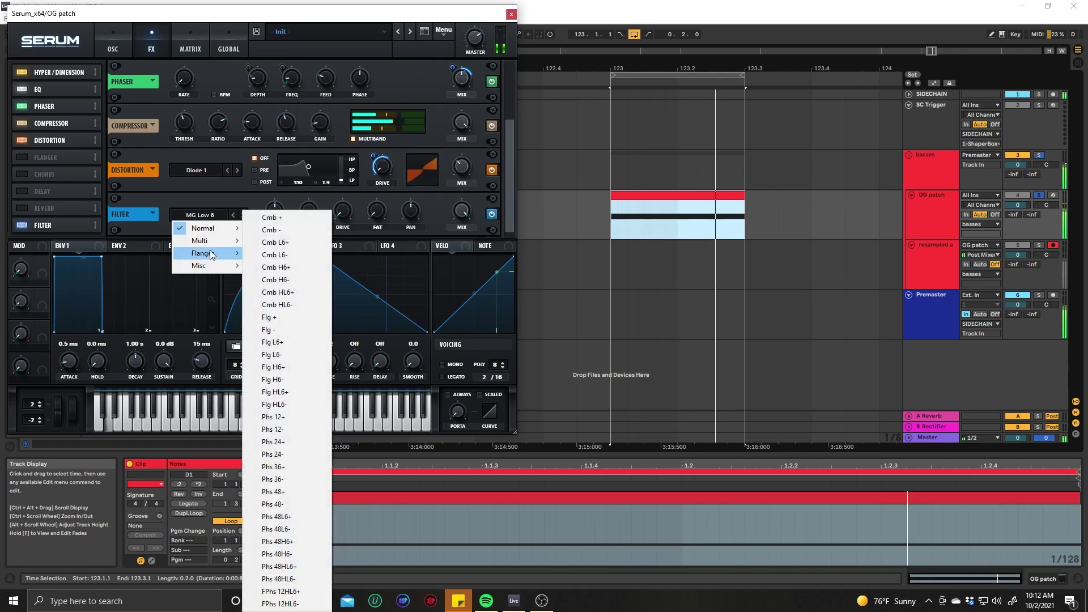
{"action": "left_click", "coordinate": [287, 478]}
{"action": "left_click_drag", "start_coordinate": [280, 203], "coordinate": [260, 226]}
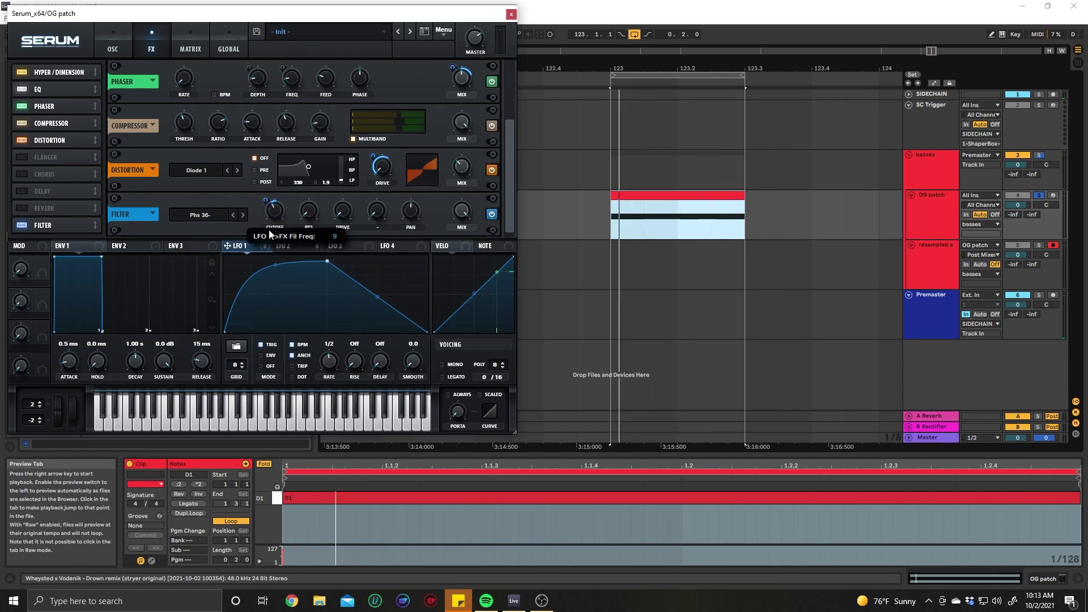
{"action": "key", "text": "space"}
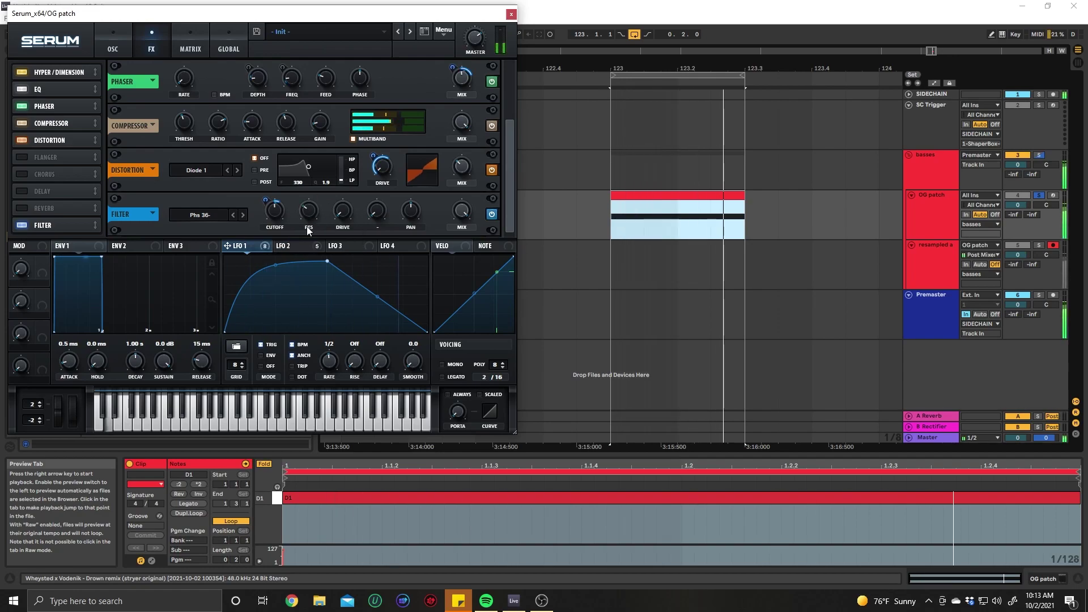
{"action": "mouse_move", "coordinate": [285, 210]}
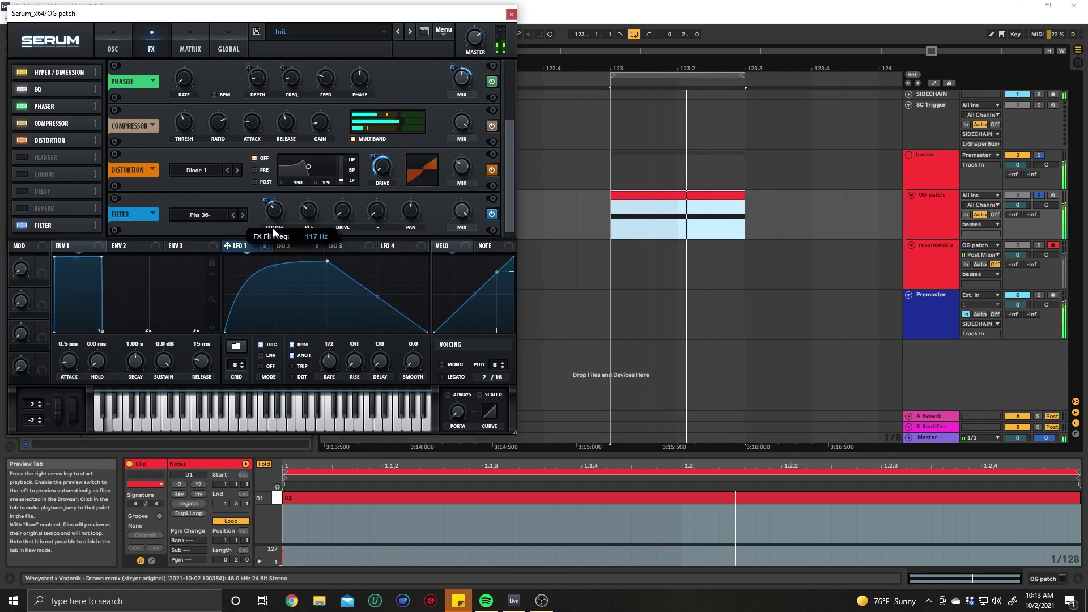
Try the Combs type on the FX filter and switch it to SampHold-.
{"action": "left_click", "coordinate": [200, 215]}
{"action": "mouse_move", "coordinate": [238, 274]}
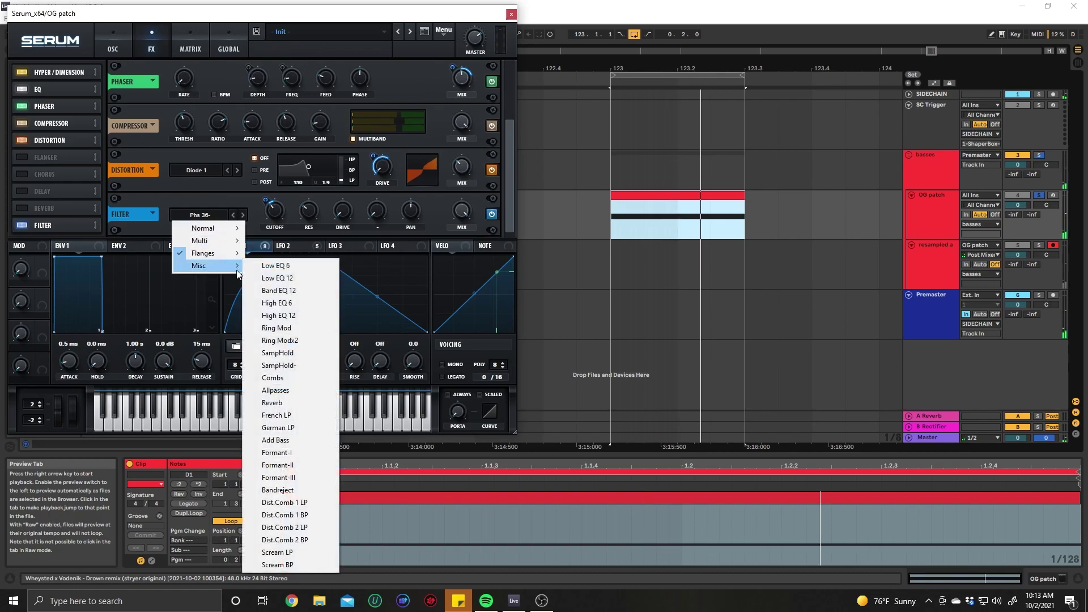
{"action": "left_click", "coordinate": [296, 377]}
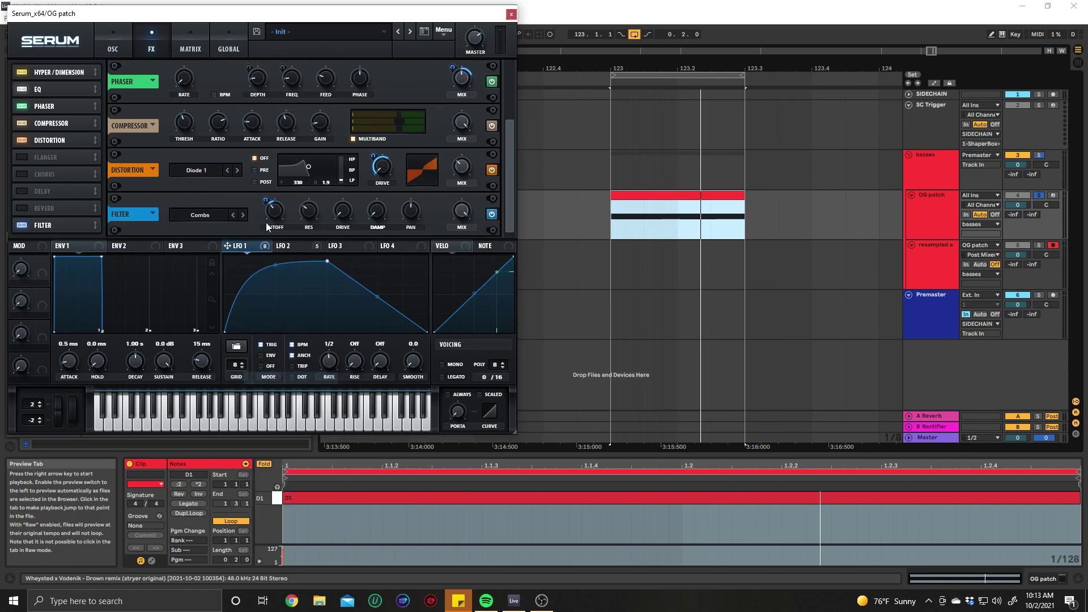
{"action": "left_click", "coordinate": [234, 214]}
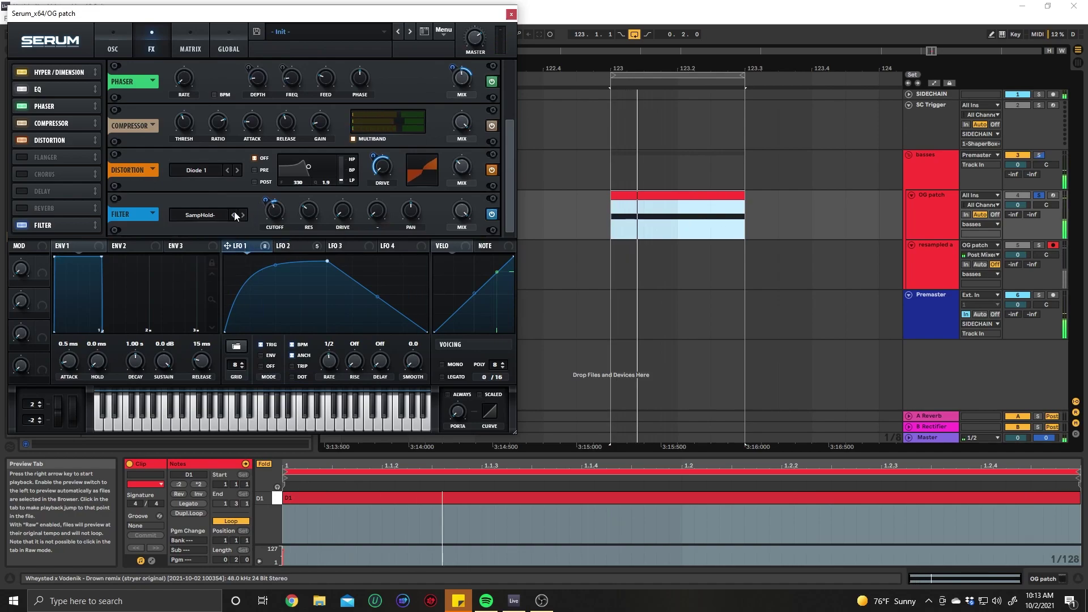
Switch the FX filter to Allpasses and modulate its damp with LFO 1, setting damp to about 34%.
{"action": "left_click", "coordinate": [242, 215]}
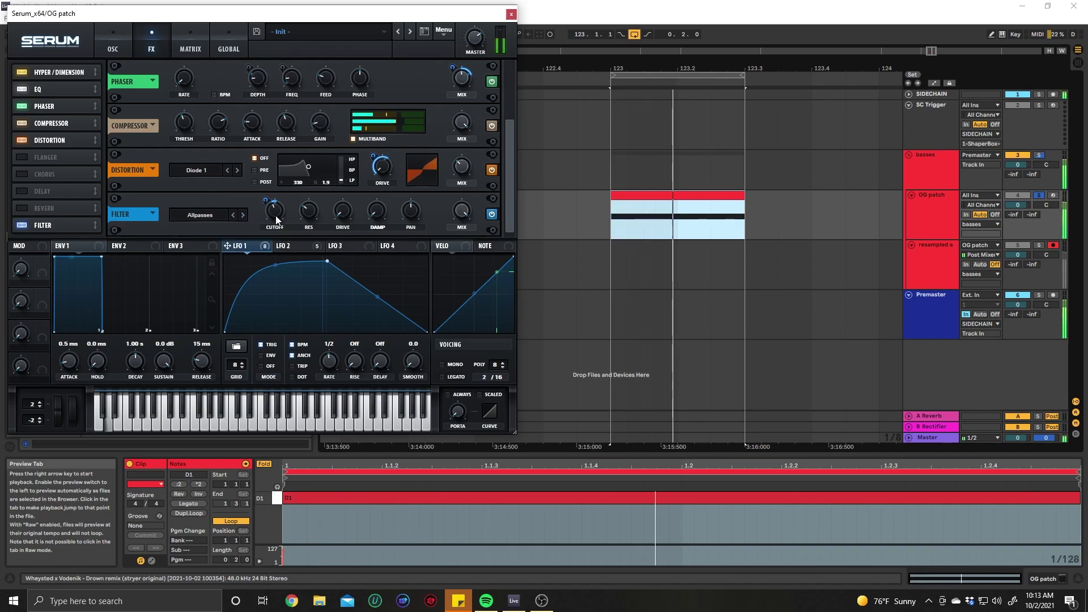
{"action": "left_click_drag", "start_coordinate": [265, 244], "coordinate": [268, 239]}
{"action": "left_click_drag", "start_coordinate": [466, 214], "coordinate": [530, 166]}
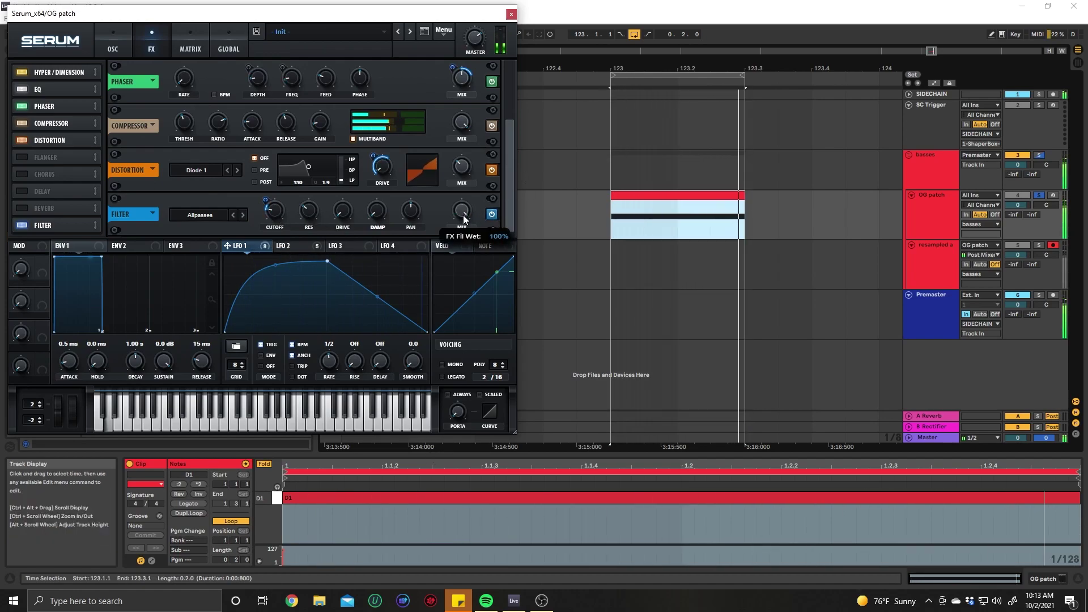
{"action": "left_click_drag", "start_coordinate": [348, 214], "coordinate": [352, 203]}
{"action": "mouse_move", "coordinate": [379, 213]}
{"action": "left_mouse_down"}
{"action": "mouse_move", "coordinate": [472, 78]}
{"action": "mouse_move", "coordinate": [370, 235]}
{"action": "mouse_move", "coordinate": [377, 212]}
{"action": "left_mouse_up"}
{"action": "left_click_drag", "start_coordinate": [367, 201], "coordinate": [365, 238]}
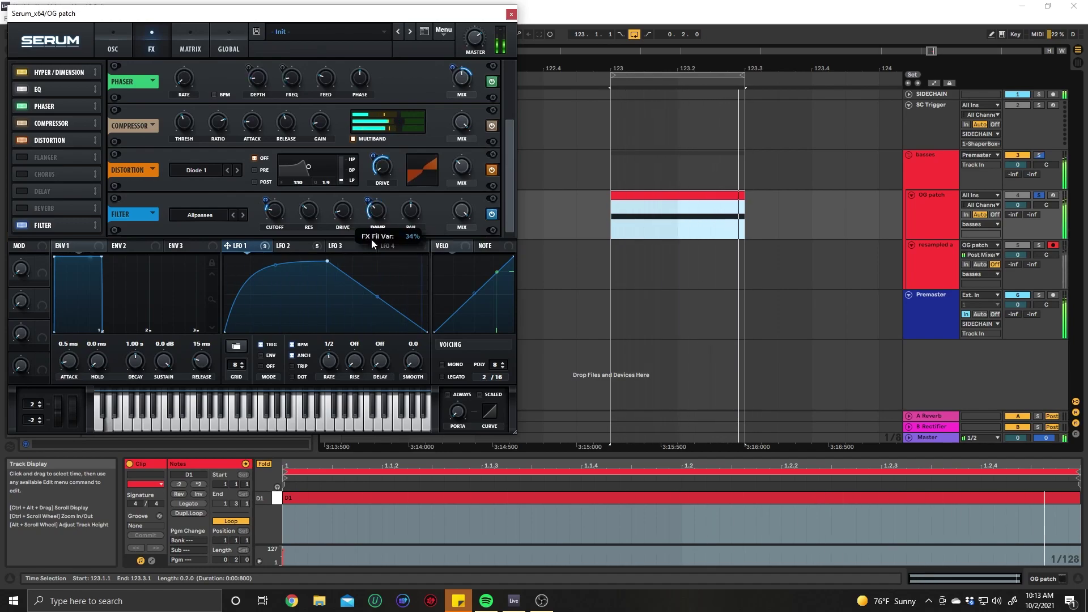
{"action": "mouse_move", "coordinate": [370, 205]}
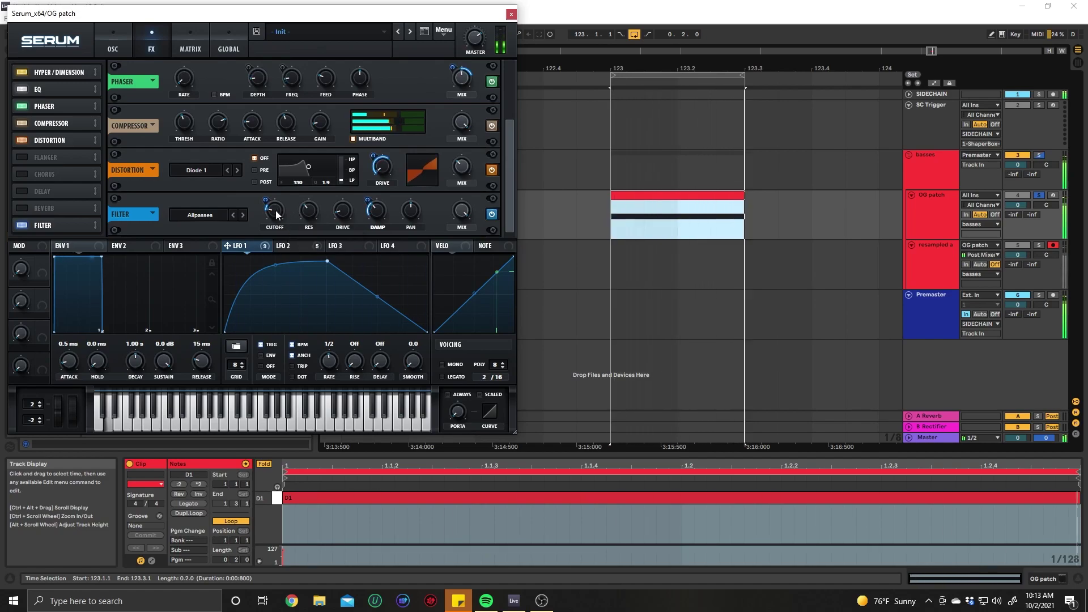
Try other cutoff and mix levels on the Allpasses filter and a different LFO 1 modulation amount on the cutoff.
{"action": "left_click_drag", "start_coordinate": [278, 210], "coordinate": [325, 234]}
{"action": "left_click_drag", "start_coordinate": [464, 213], "coordinate": [526, 102]}
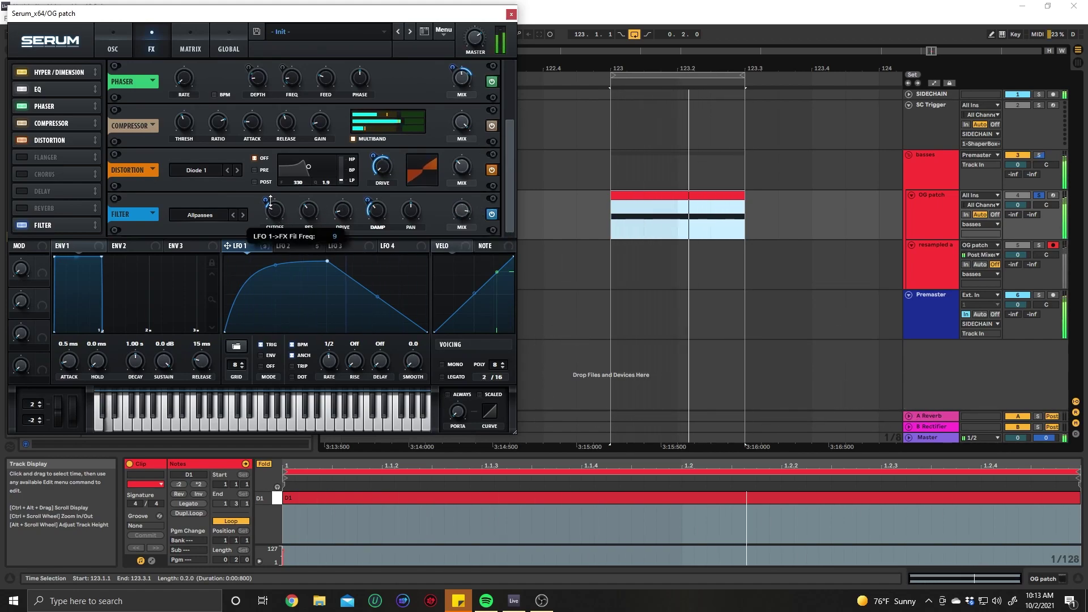
{"action": "mouse_move", "coordinate": [266, 201]}
{"action": "left_mouse_down"}
{"action": "mouse_move", "coordinate": [266, 215]}
{"action": "mouse_move", "coordinate": [284, 198]}
{"action": "left_mouse_up"}
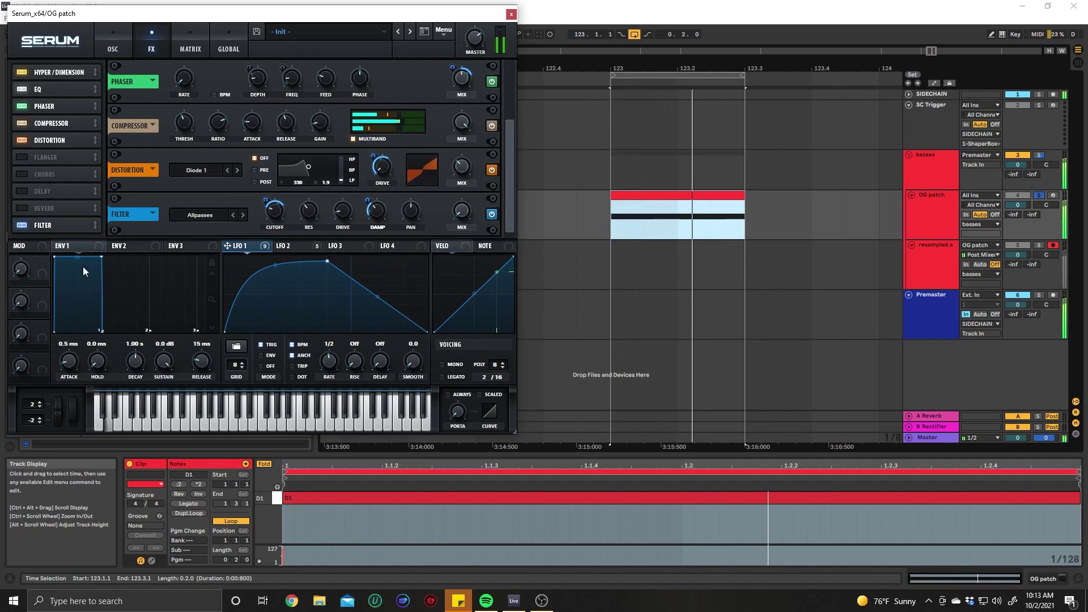
Change the FX filter type to Bandreject and adjust its cutoff, LFO 1 cutoff modulation amount and width.
{"action": "left_click", "coordinate": [201, 215]}
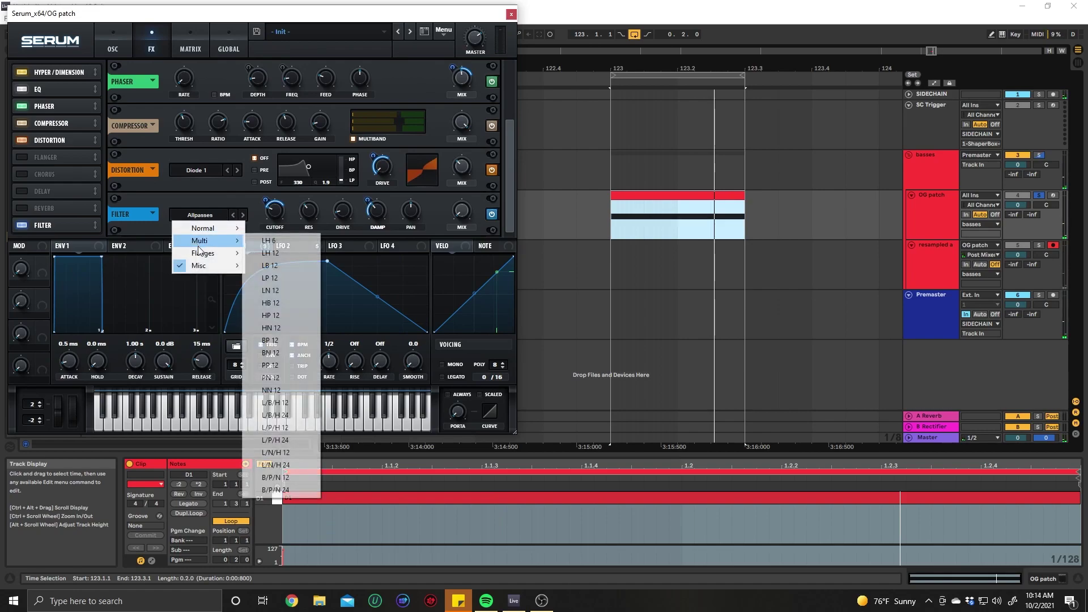
{"action": "mouse_move", "coordinate": [230, 272]}
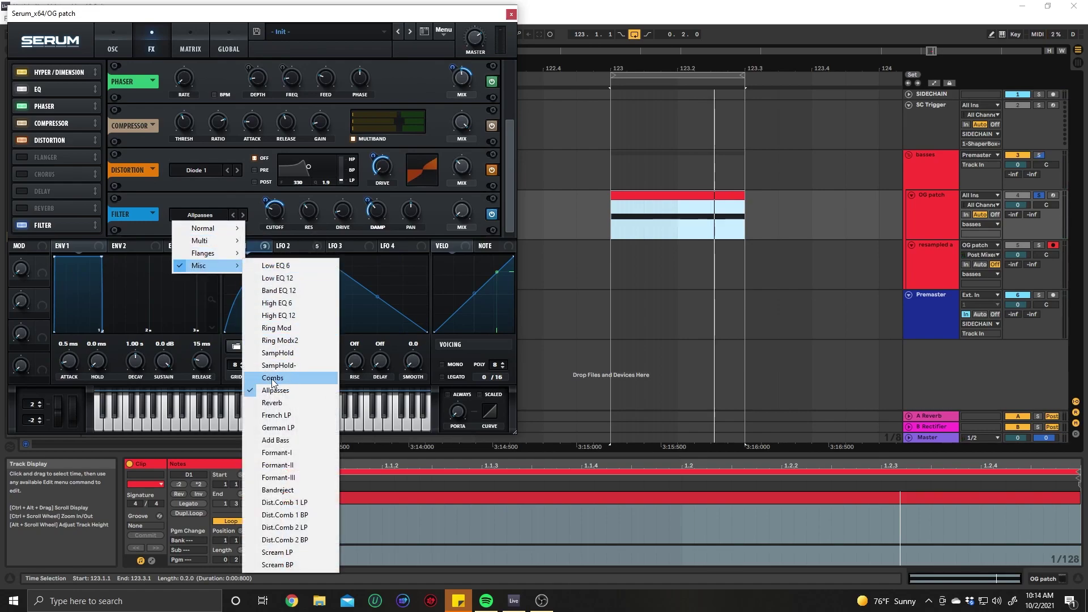
{"action": "left_click", "coordinate": [279, 490]}
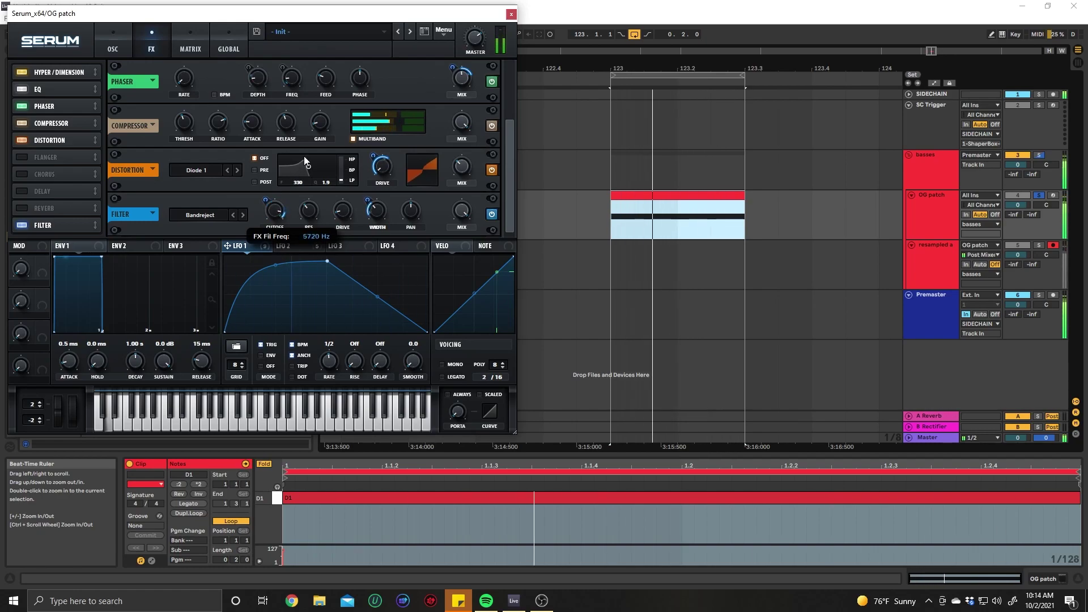
{"action": "left_click_drag", "start_coordinate": [263, 219], "coordinate": [270, 207]}
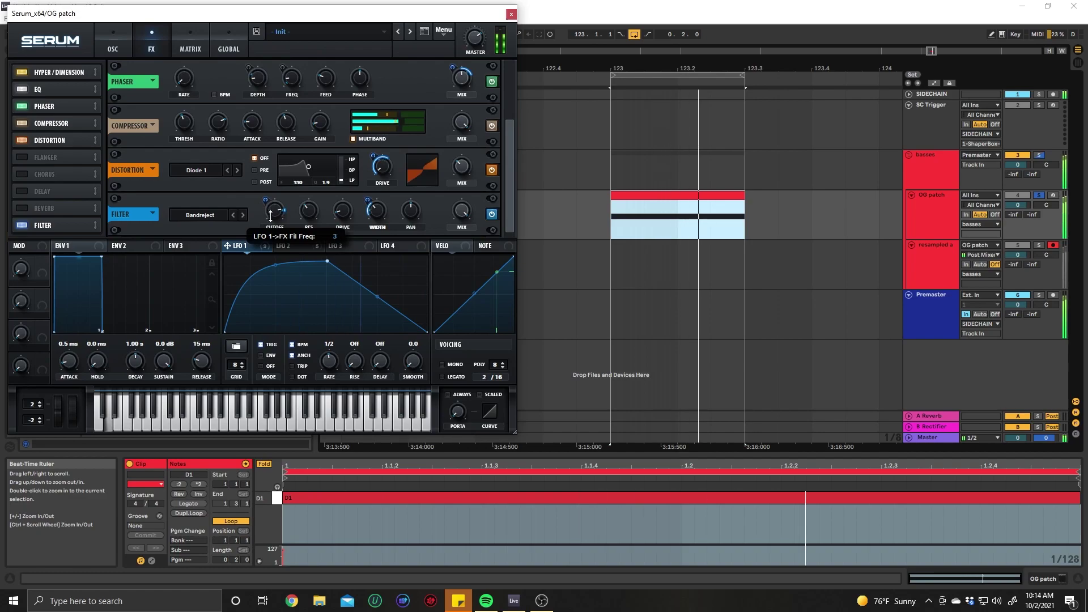
{"action": "right_click", "coordinate": [373, 216]}
{"action": "left_click", "coordinate": [339, 202]}
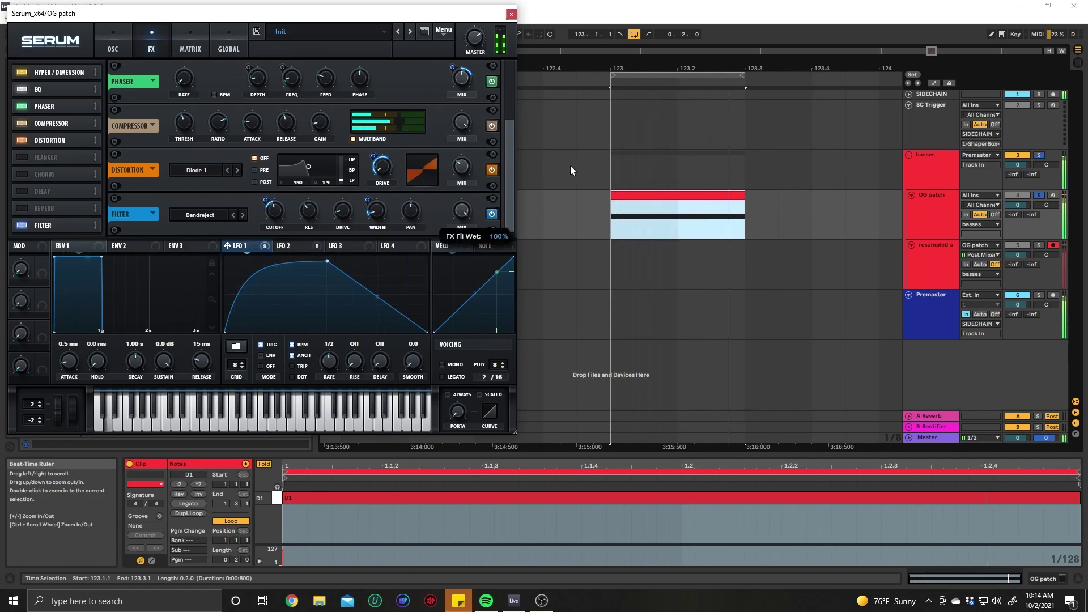
Shape LFO 3 into a steep decay in ENV mode at rate 1/8 and assign it to oscillator B's coarse pitch.
{"action": "left_click", "coordinate": [129, 34]}
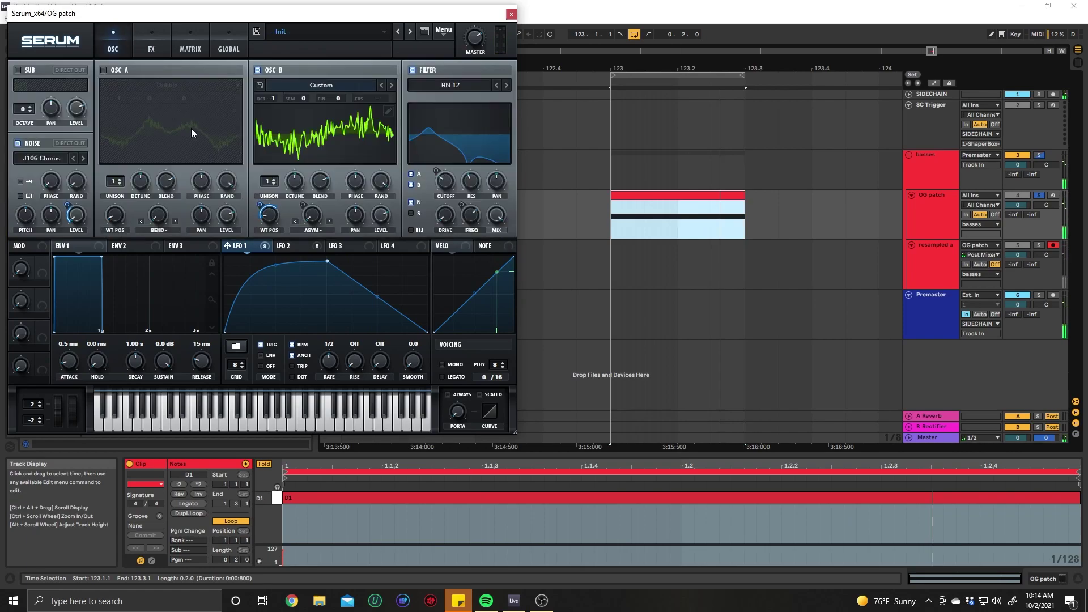
{"action": "left_click", "coordinate": [359, 249]}
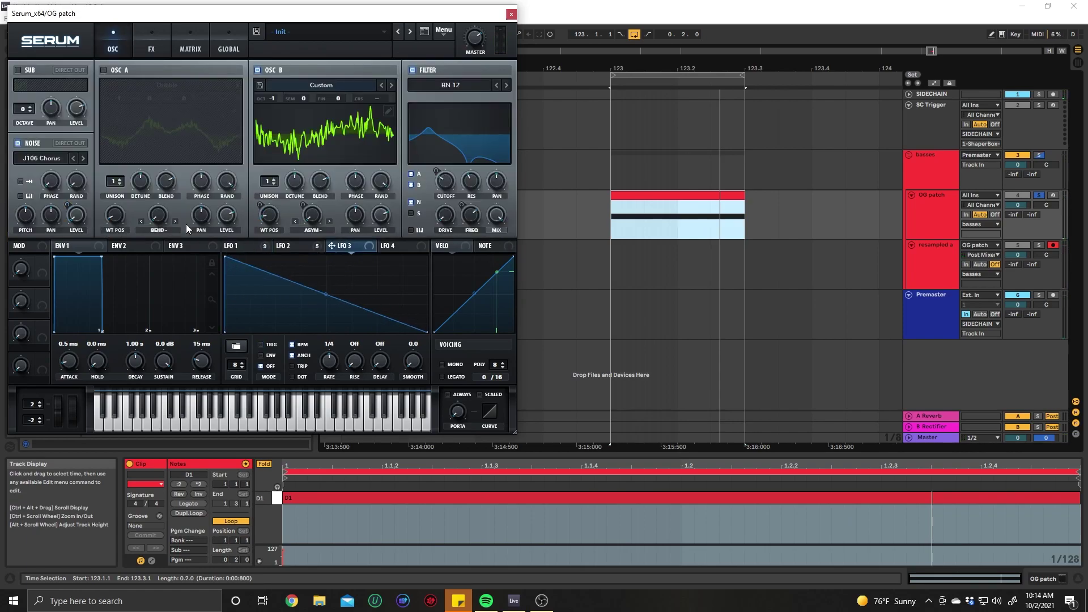
{"action": "left_click_drag", "start_coordinate": [328, 295], "coordinate": [325, 312]}
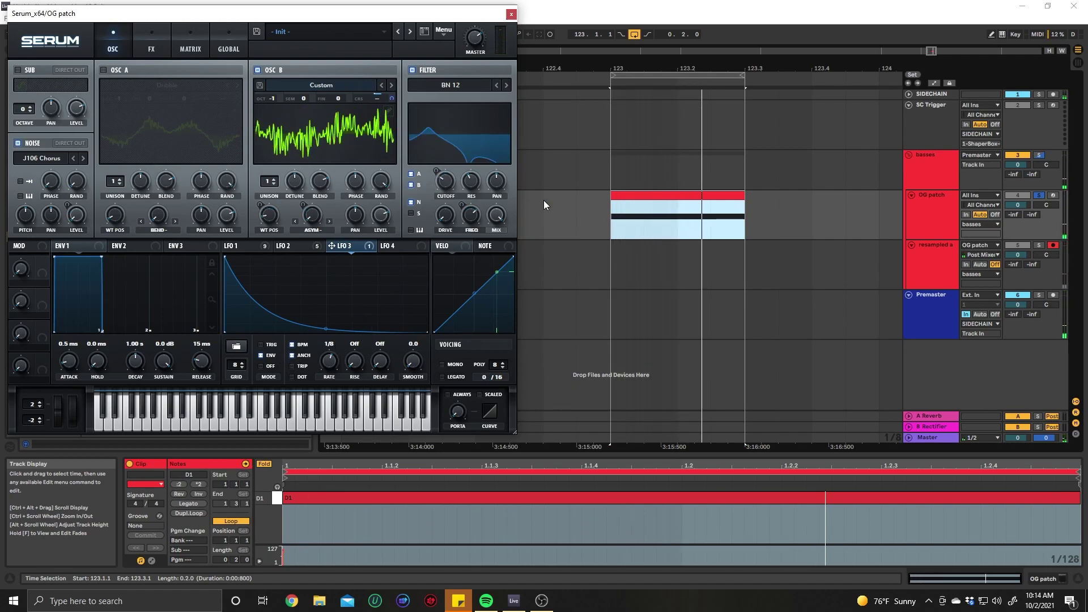
Record the OG patch clip onto the resampled audio track with looping off, and move the recording to 122.2.1.
{"action": "left_click", "coordinate": [620, 229]}
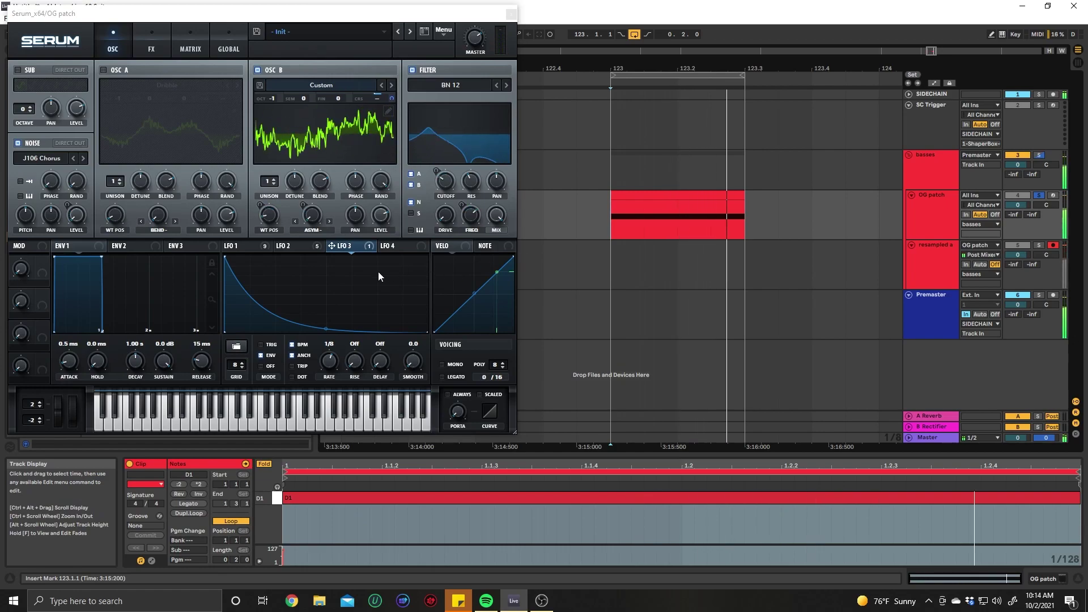
{"action": "left_click", "coordinate": [576, 262]}
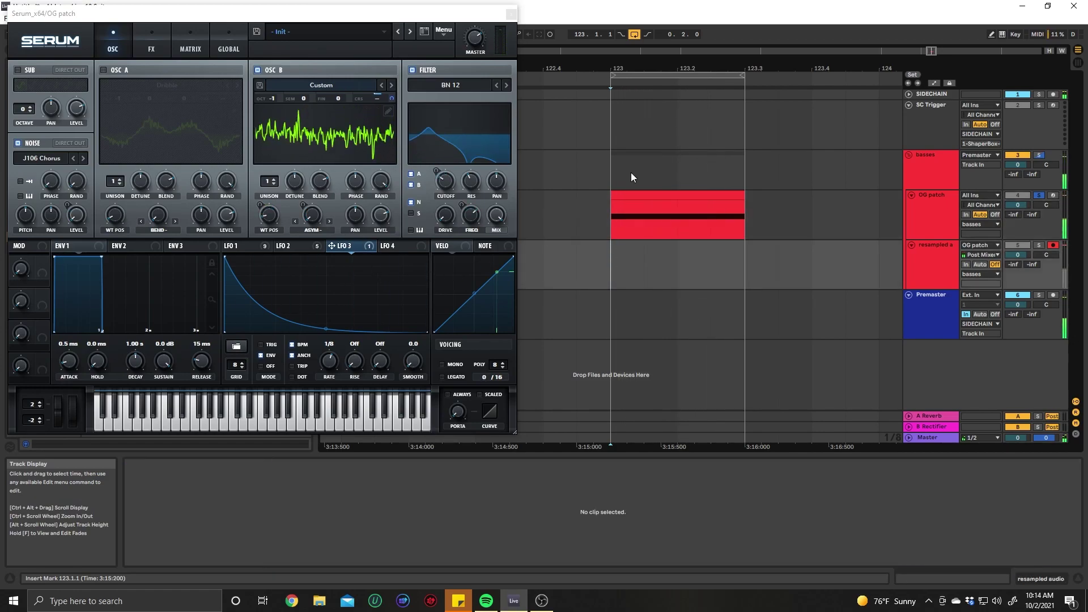
{"action": "key", "text": "ctrl+l"}
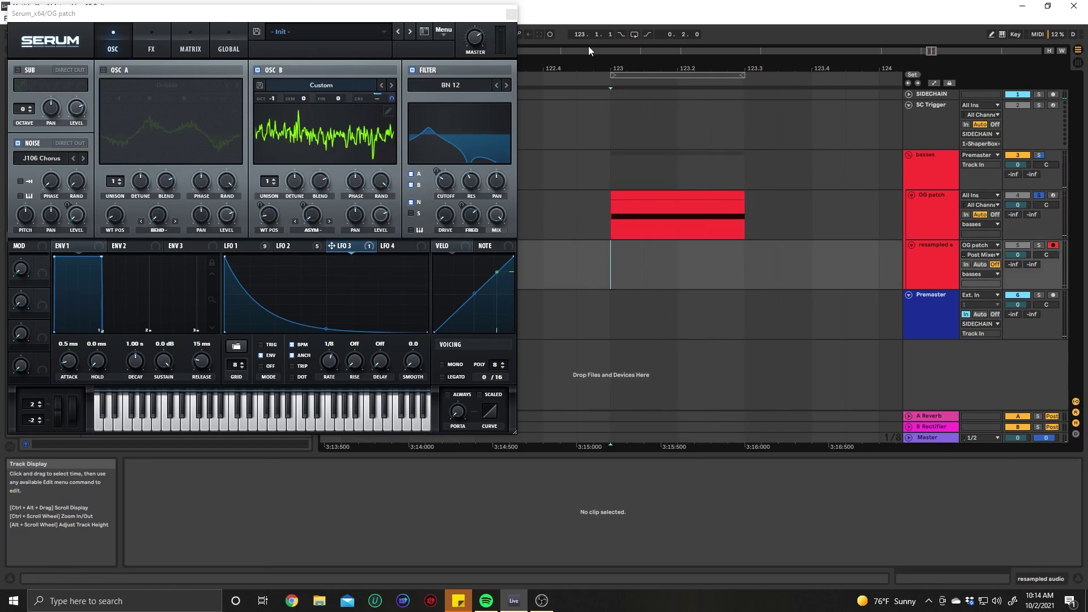
{"action": "left_click_drag", "start_coordinate": [481, 23], "coordinate": [338, 42]}
{"action": "left_click", "coordinate": [488, 33]}
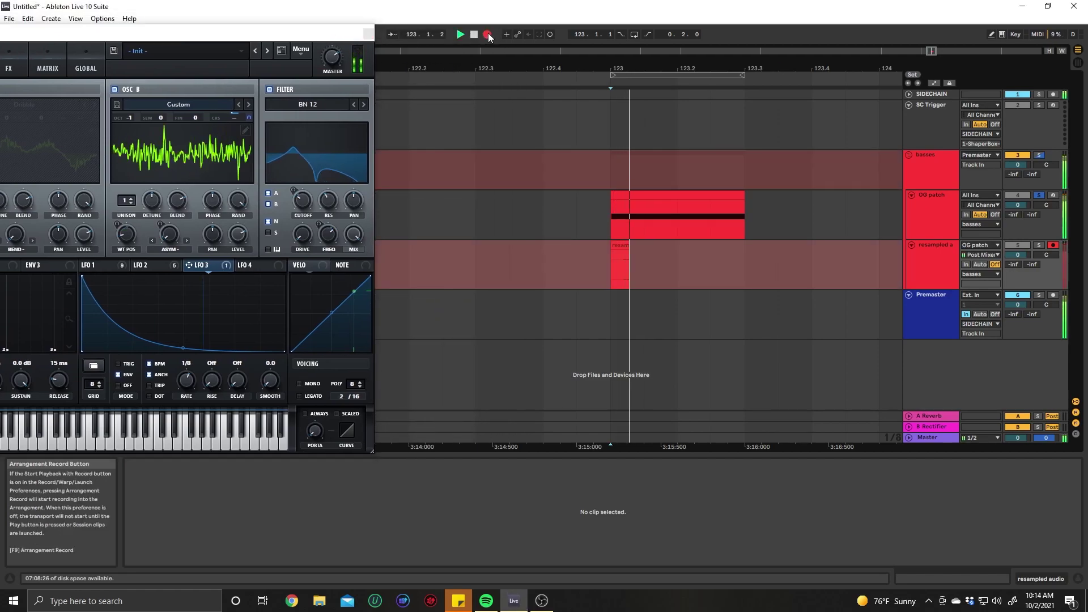
{"action": "key", "text": "space"}
{"action": "left_click", "coordinate": [683, 245]}
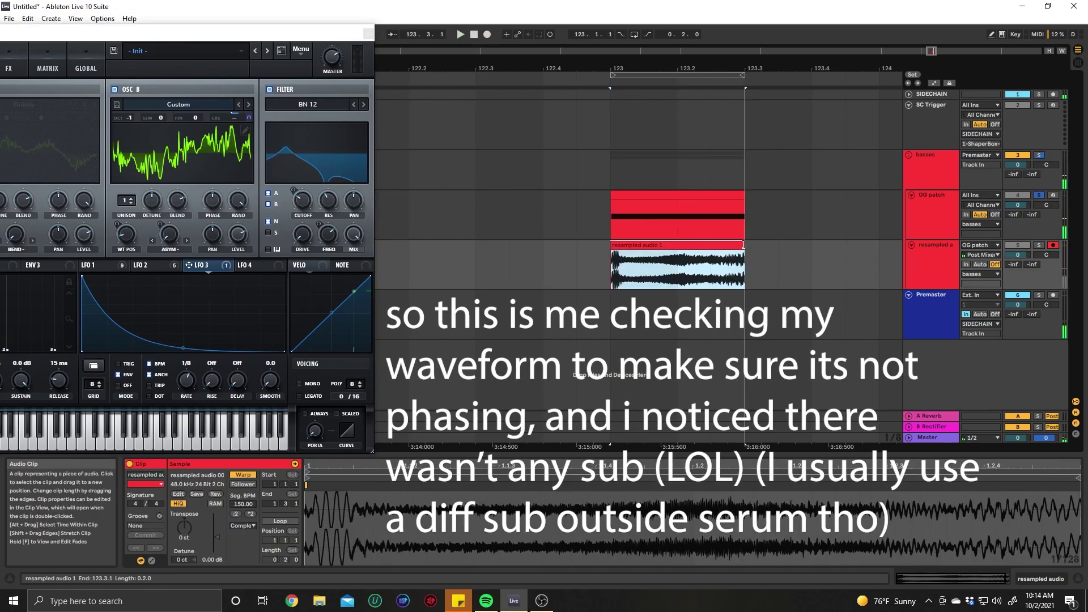
{"action": "left_click_drag", "start_coordinate": [683, 245], "coordinate": [483, 250]}
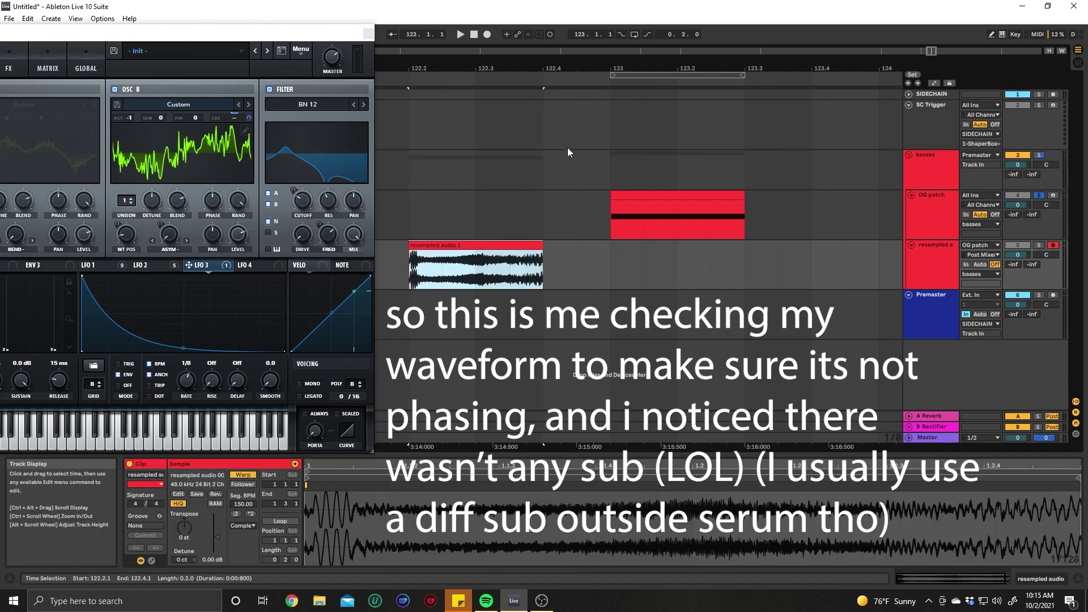
Add OTT after Serum on the OG patch track, with time at 1000% and amount at 50%.
{"action": "left_click_drag", "start_coordinate": [226, 33], "coordinate": [409, 20]}
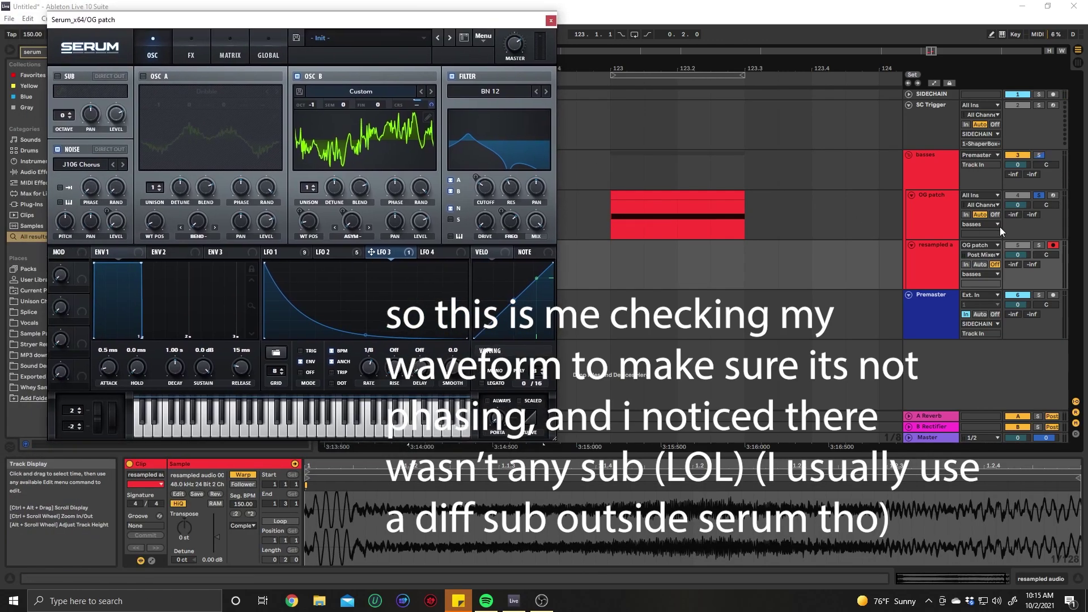
{"action": "left_click", "coordinate": [921, 230]}
{"action": "key", "text": "ctrl+f"}
{"action": "type", "text": "ott"}
{"action": "left_click_drag", "start_coordinate": [399, 28], "coordinate": [708, 101]}
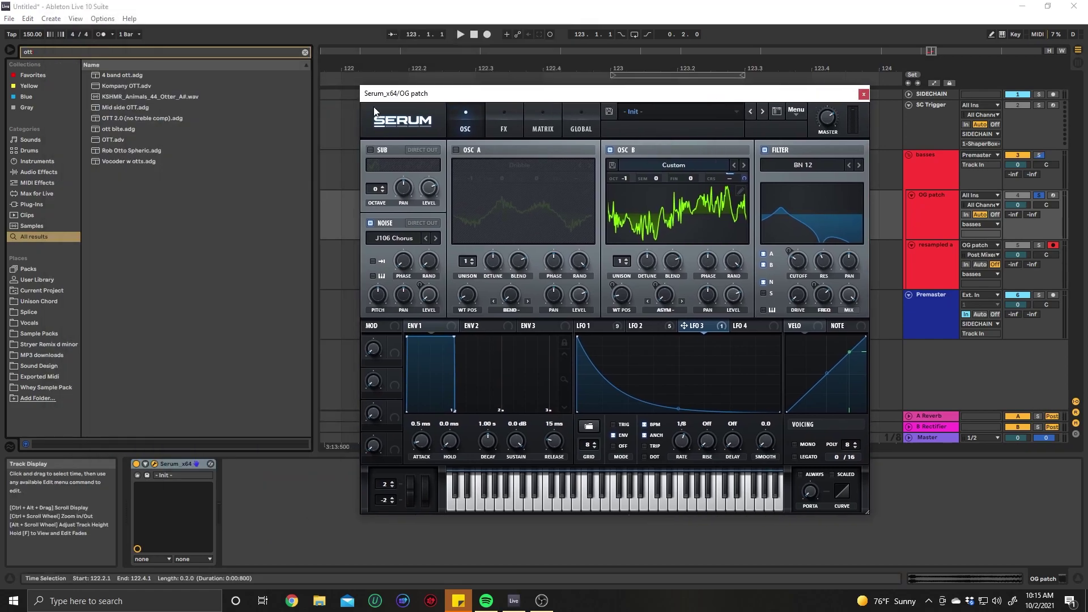
{"action": "left_click", "coordinate": [113, 140]}
{"action": "left_click_drag", "start_coordinate": [619, 97], "coordinate": [298, 26]}
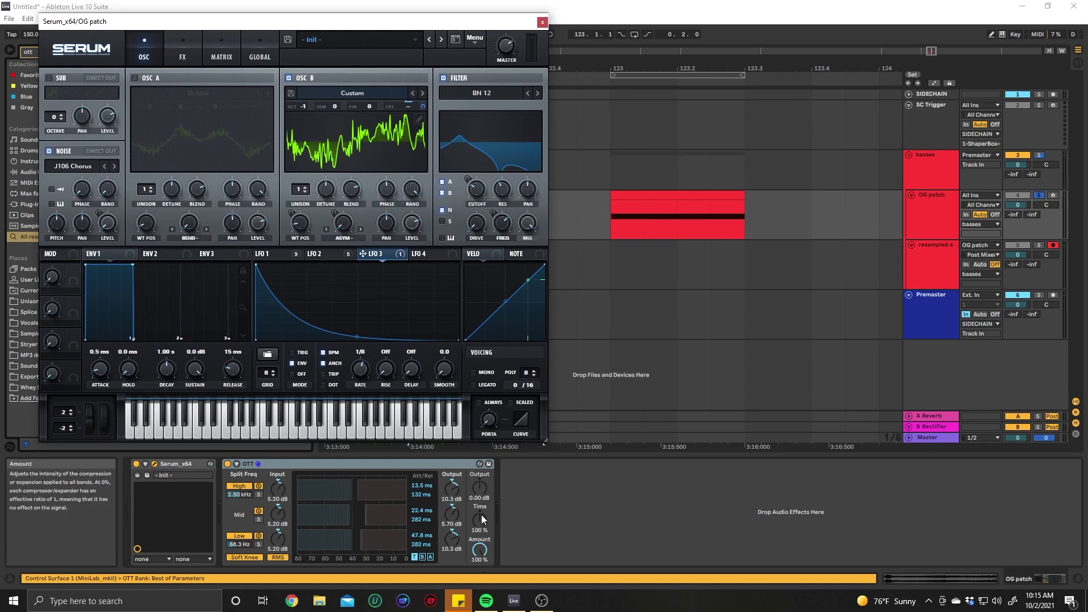
{"action": "left_click_drag", "start_coordinate": [480, 519], "coordinate": [480, 487]}
{"action": "left_click_drag", "start_coordinate": [482, 563], "coordinate": [482, 574]}
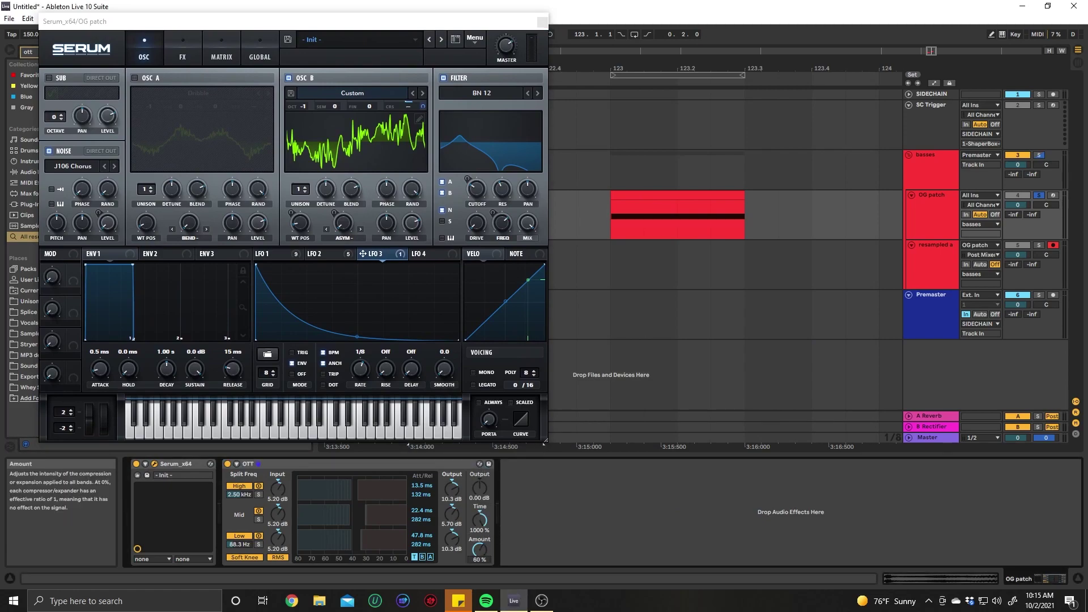
Add EQ Eight and Saturator after OTT on the OG patch track.
{"action": "key", "text": "ctrl+f"}
{"action": "type", "text": "eq"}
{"action": "left_click_drag", "start_coordinate": [309, 24], "coordinate": [461, 36]}
{"action": "left_click_drag", "start_coordinate": [117, 86], "coordinate": [471, 486]}
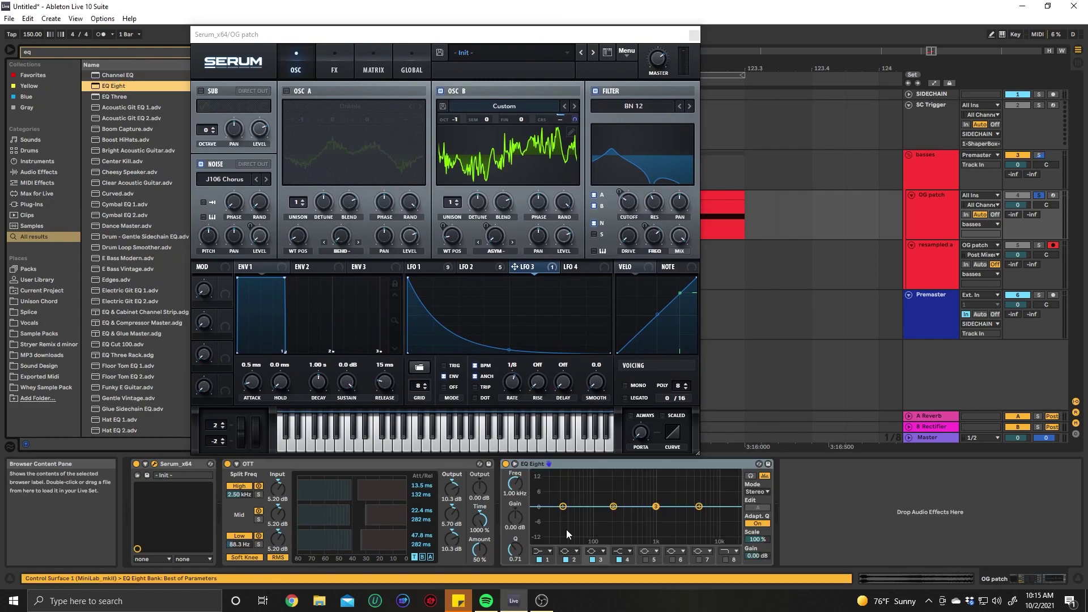
{"action": "key", "text": "ctrl+f"}
{"action": "type", "text": "sa"}
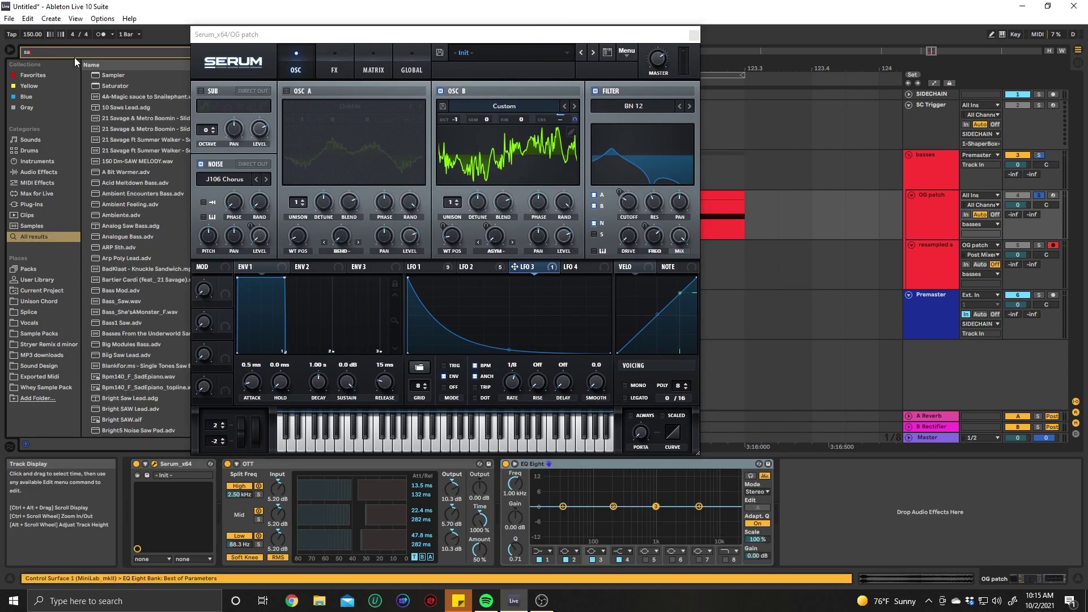
{"action": "left_click_drag", "start_coordinate": [836, 499], "coordinate": [833, 500]}
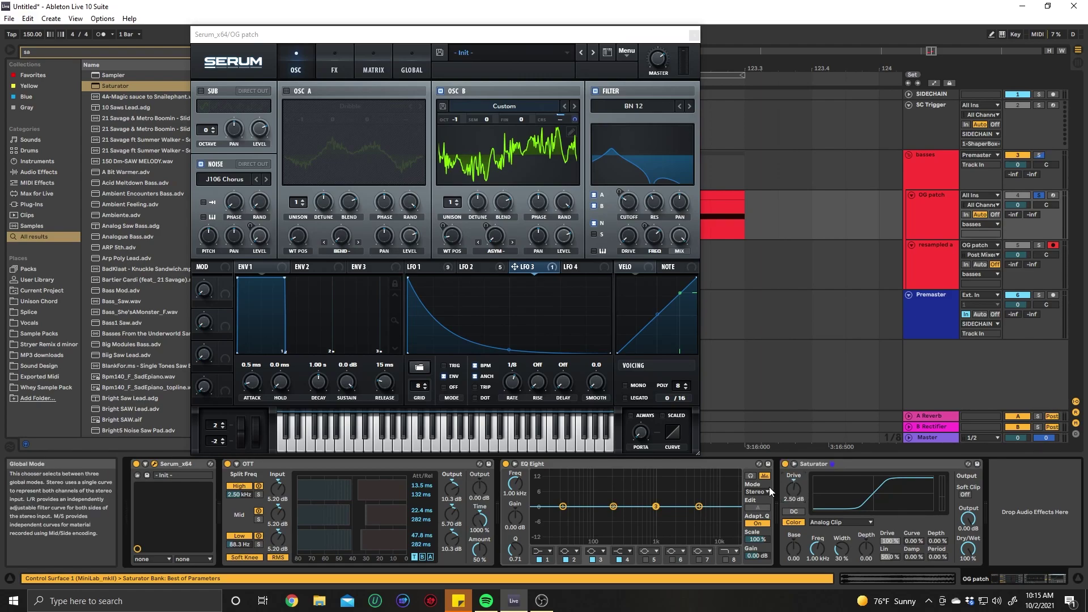
Audition the clip and enable Serum's sub oscillator as a sine wave at octave -1 with Direct Out on.
{"action": "mouse_move", "coordinate": [493, 35]}
{"action": "left_mouse_down"}
{"action": "mouse_move", "coordinate": [436, 35]}
{"action": "mouse_move", "coordinate": [358, 15]}
{"action": "left_mouse_up"}
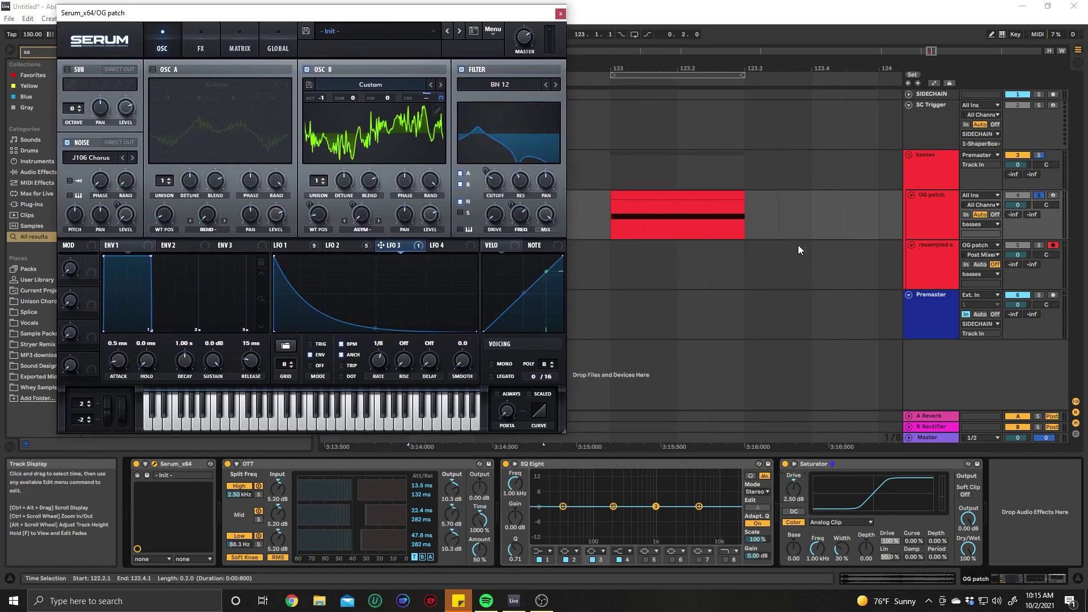
{"action": "left_click", "coordinate": [609, 215]}
{"action": "key", "text": "space"}
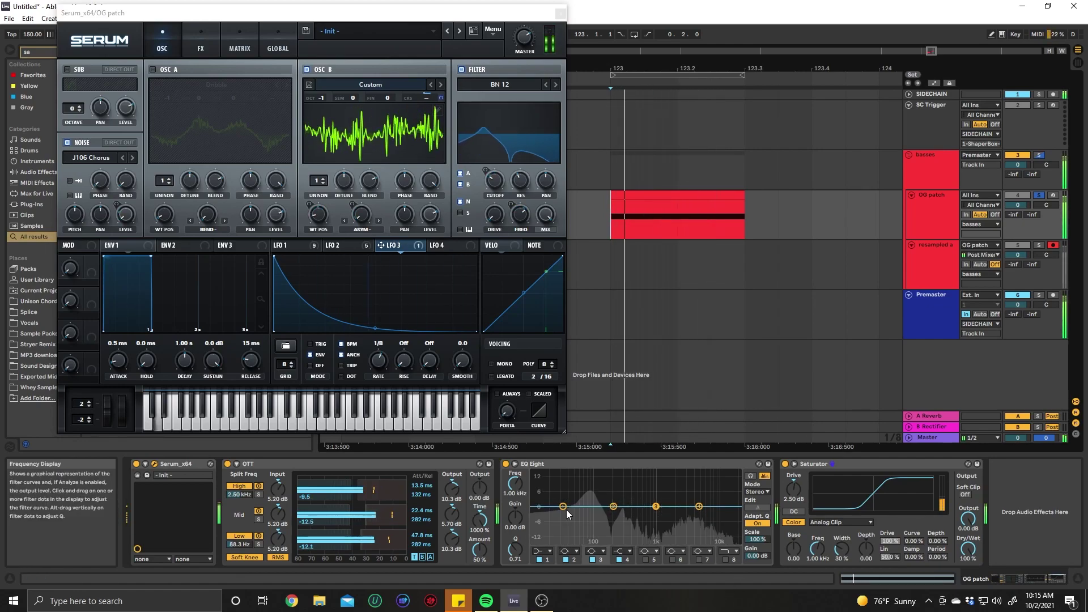
{"action": "left_click", "coordinate": [74, 83]}
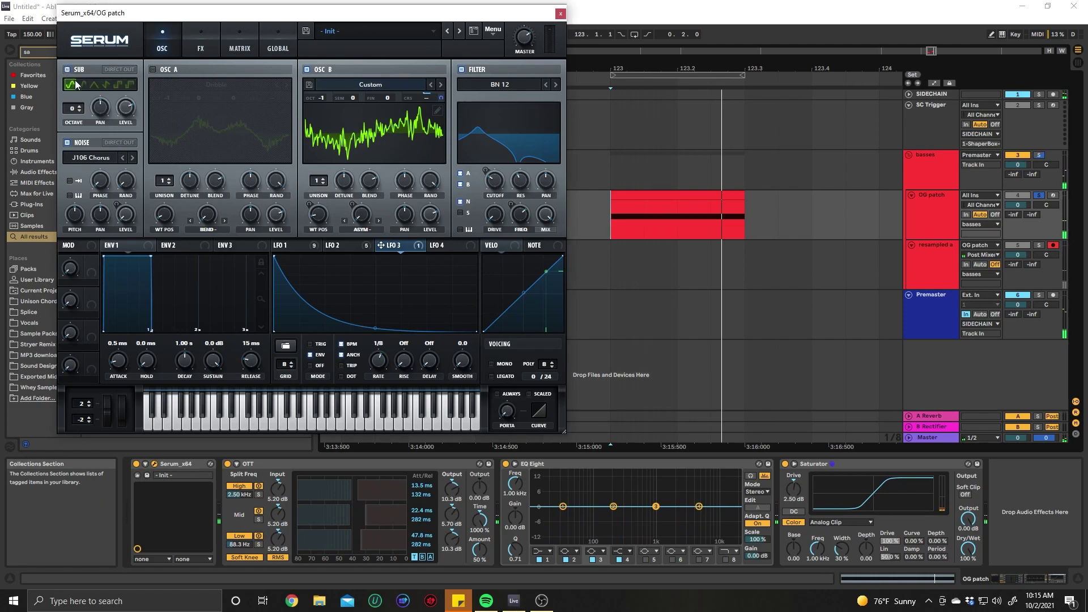
{"action": "left_click_drag", "start_coordinate": [73, 108], "coordinate": [77, 124]}
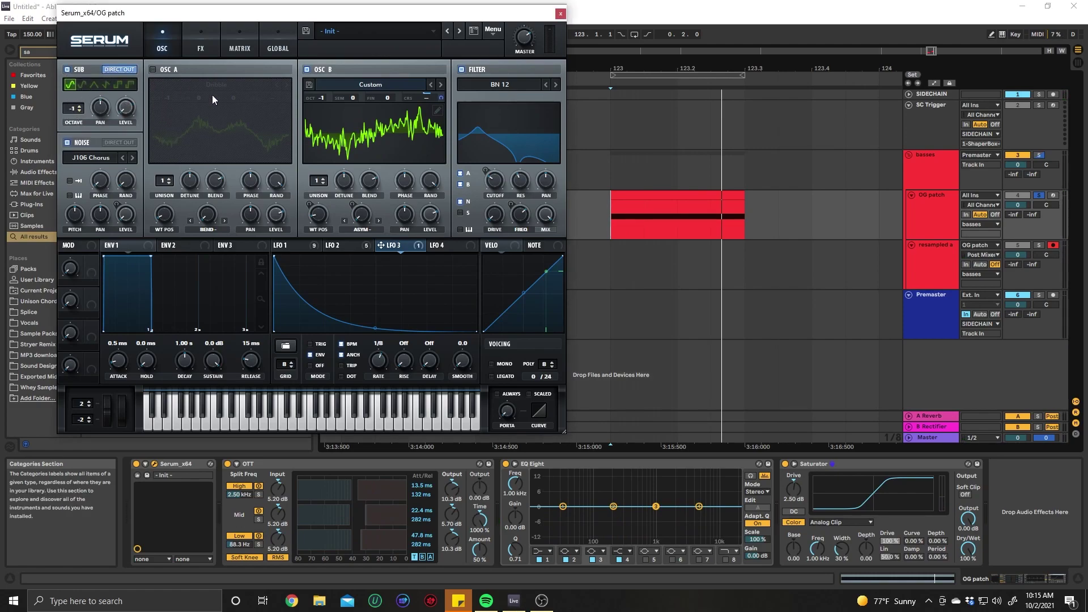
Modulate the sub oscillator's level with LFO 1 and play back the patch.
{"action": "left_click", "coordinate": [304, 250]}
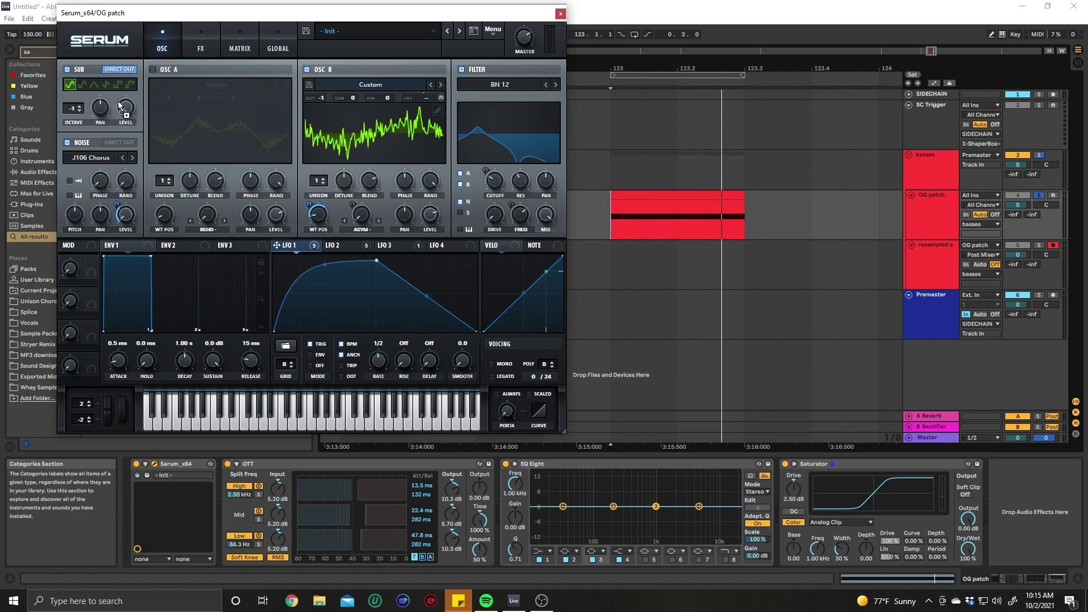
{"action": "left_click_drag", "start_coordinate": [119, 106], "coordinate": [125, 108]}
{"action": "key", "text": "space"}
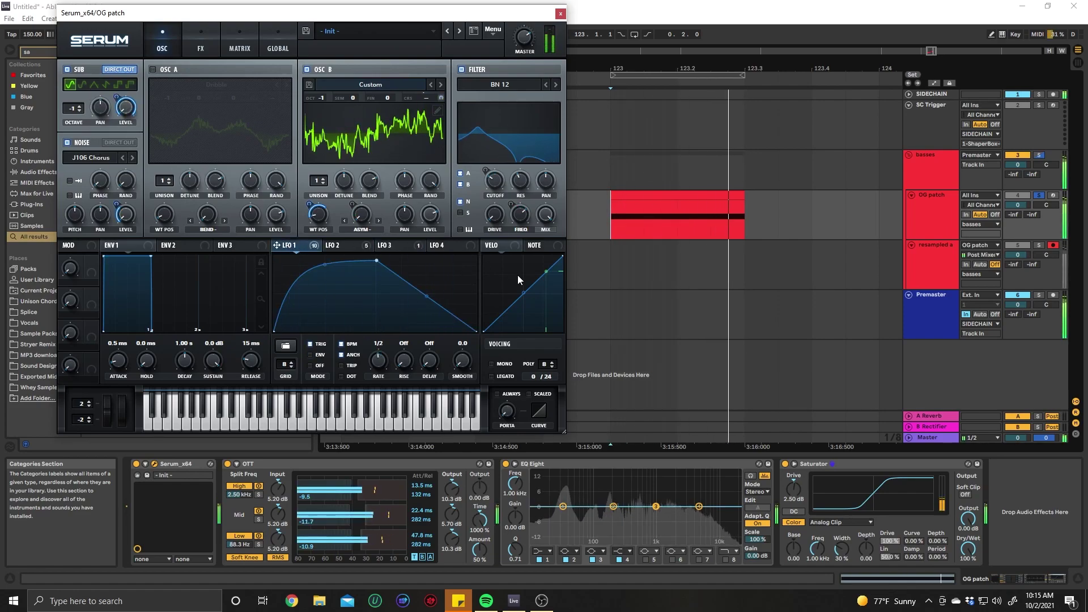
{"action": "key", "text": "space"}
Record the OG patch from bar 123 onto the resampled audio track and move the recorded clip to 122.2.
{"action": "left_click", "coordinate": [561, 13]}
{"action": "left_click", "coordinate": [611, 266]}
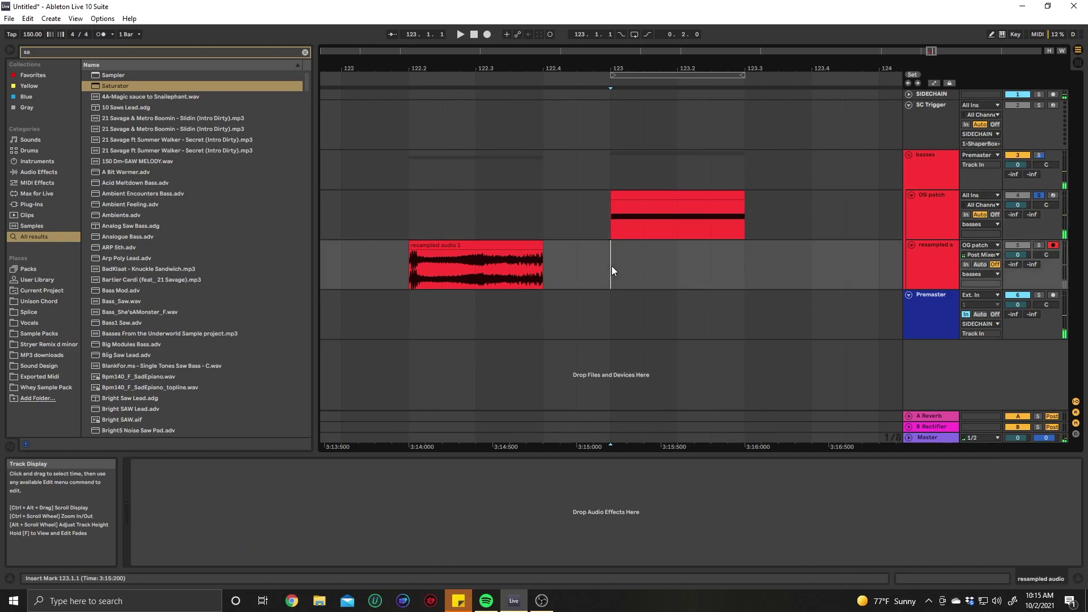
{"action": "left_click", "coordinate": [930, 219]}
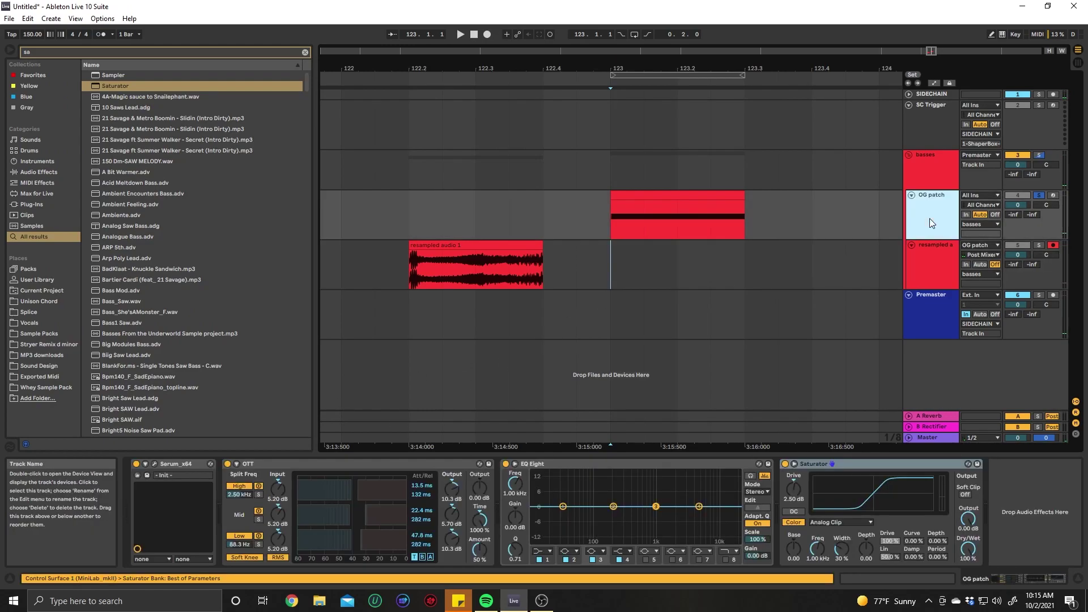
{"action": "left_click", "coordinate": [487, 34]}
{"action": "key", "text": "space"}
{"action": "left_click_drag", "start_coordinate": [740, 247], "coordinate": [541, 246]}
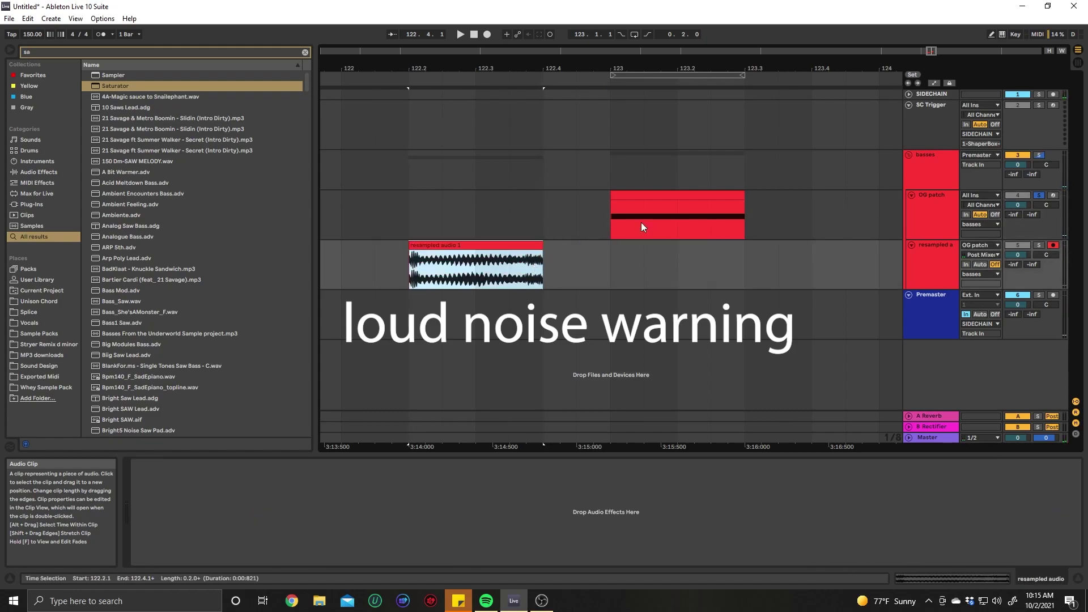
Play back the OG patch clip and add kHs Comb Filter after Saturator, with the effects grouped in a rack.
{"action": "left_click", "coordinate": [611, 233]}
{"action": "key", "text": "space"}
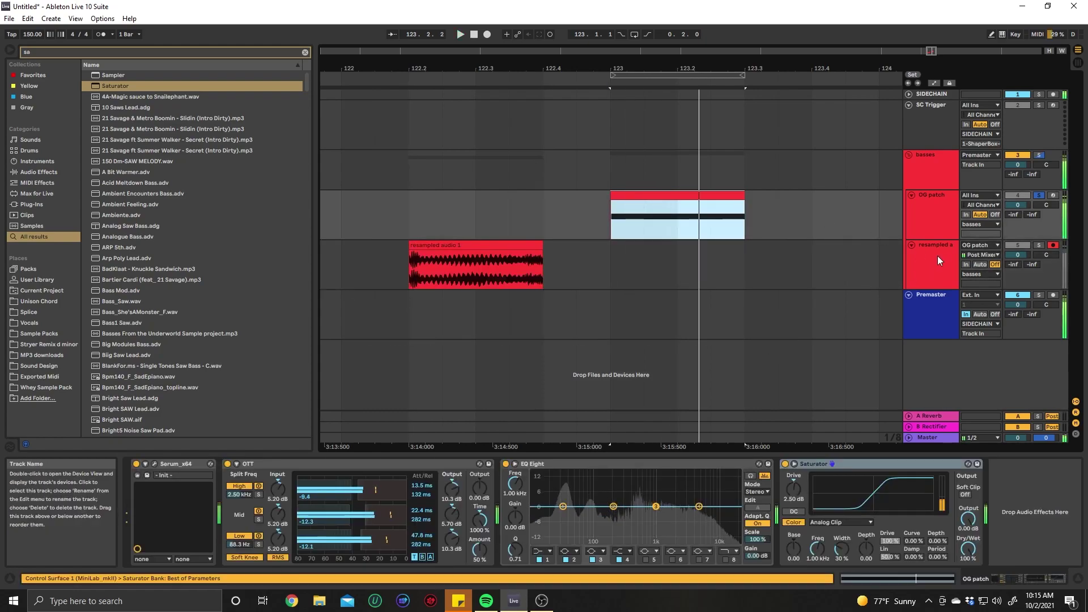
{"action": "left_click", "coordinate": [939, 261]}
{"action": "left_click", "coordinate": [948, 210]}
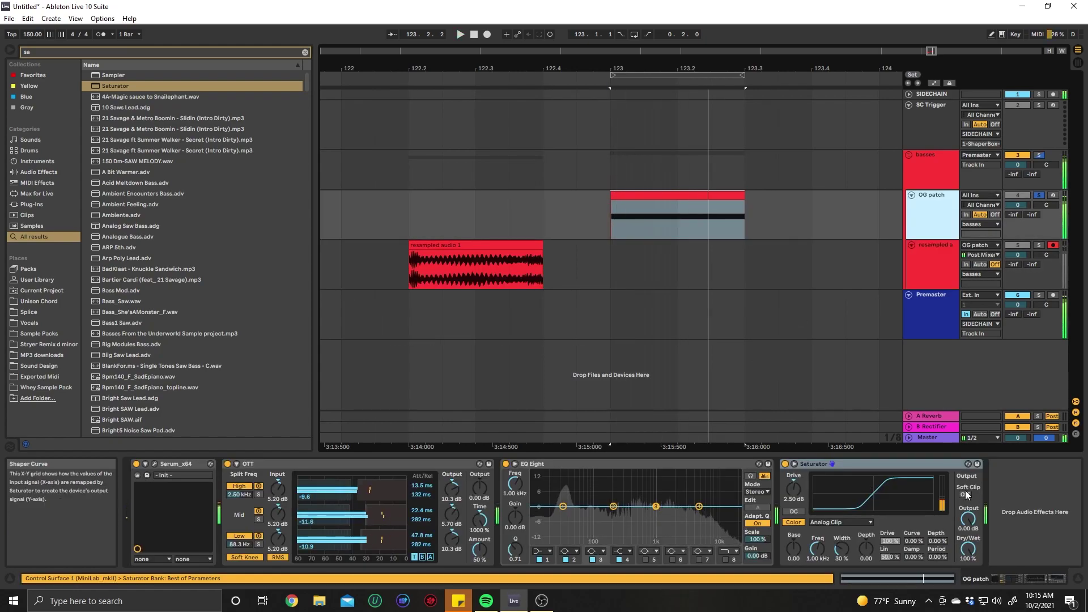
{"action": "left_click", "coordinate": [1034, 512]}
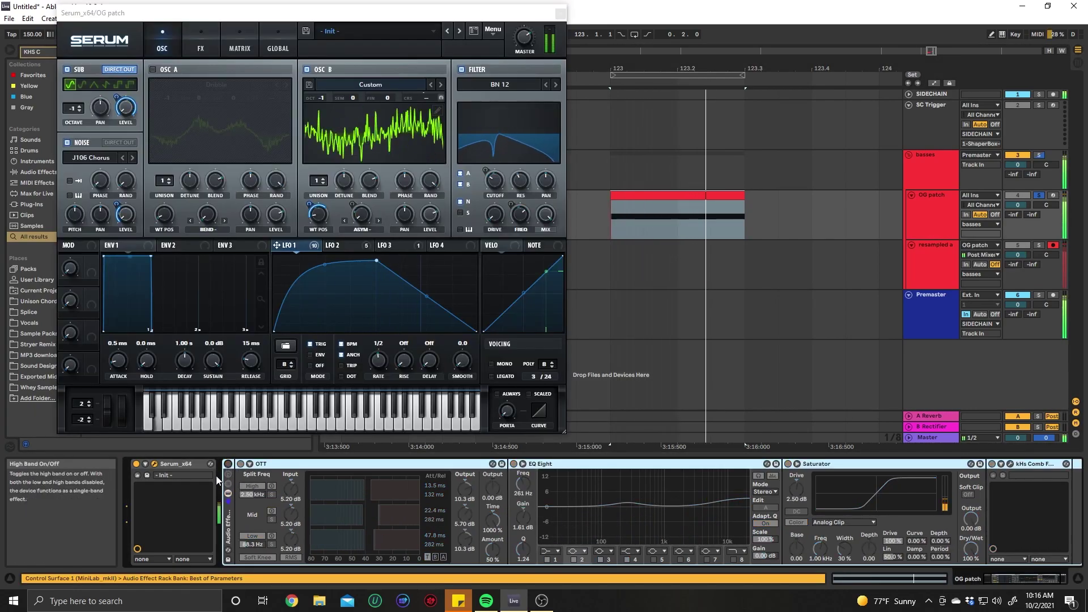
Try different LFO 1 modulation amounts and a lower gain on the high band of Serum's EQ, and remove the frequency modulation.
{"action": "left_click", "coordinate": [200, 43]}
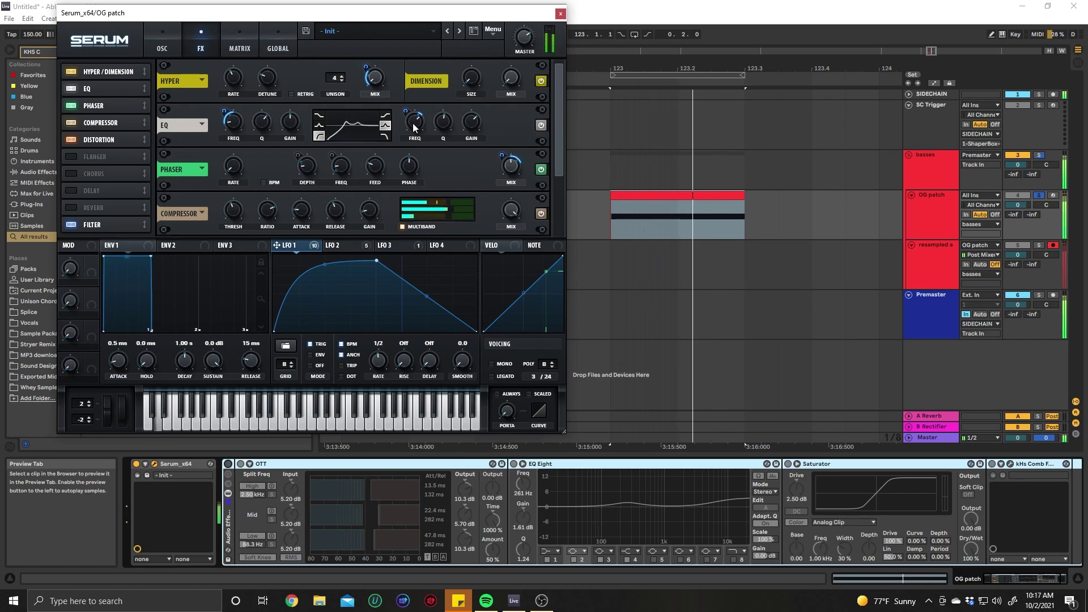
{"action": "left_click_drag", "start_coordinate": [407, 111], "coordinate": [419, 126]}
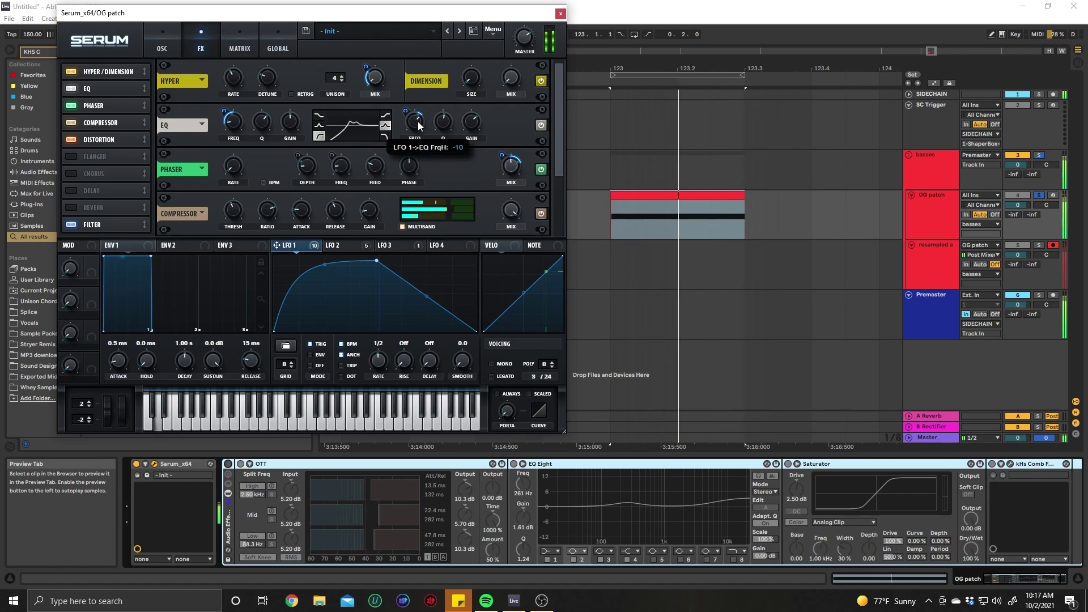
{"action": "left_click_drag", "start_coordinate": [469, 120], "coordinate": [467, 144]}
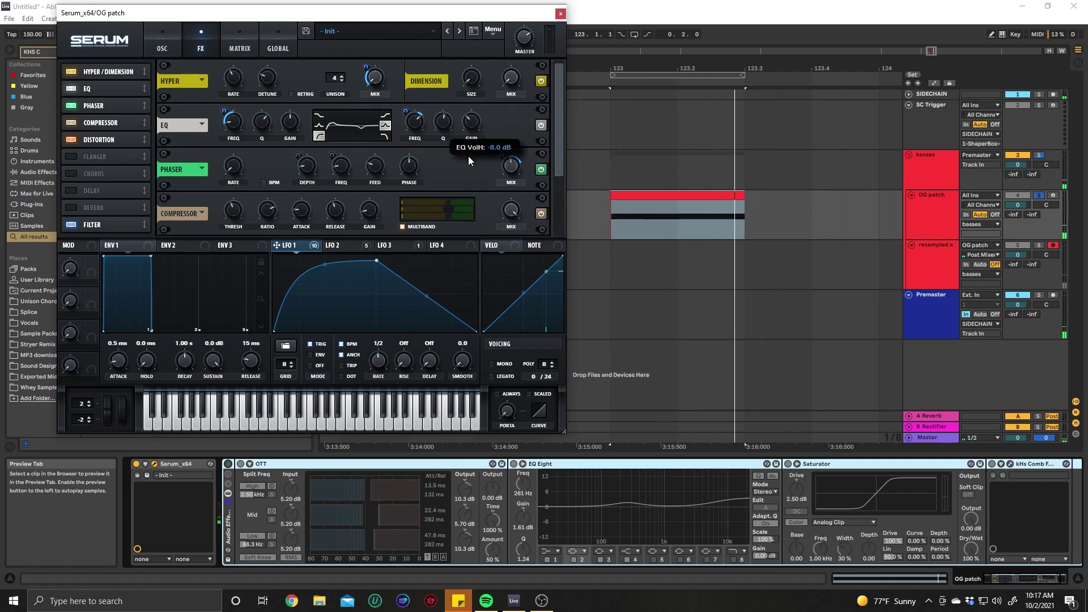
{"action": "left_click_drag", "start_coordinate": [411, 114], "coordinate": [412, 121]}
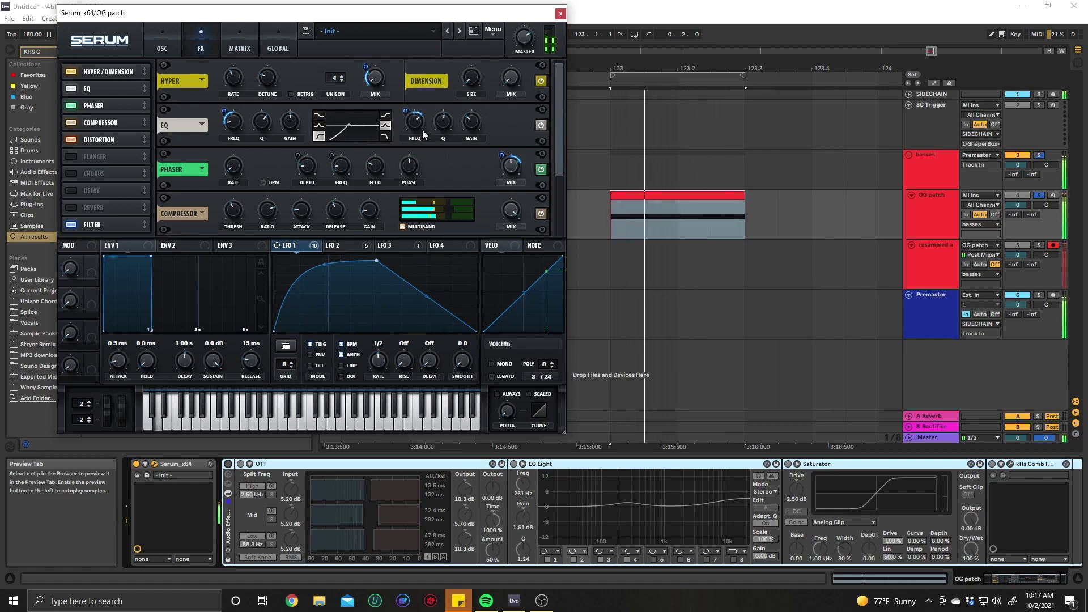
{"action": "right_click", "coordinate": [421, 127]}
{"action": "left_click", "coordinate": [459, 156]}
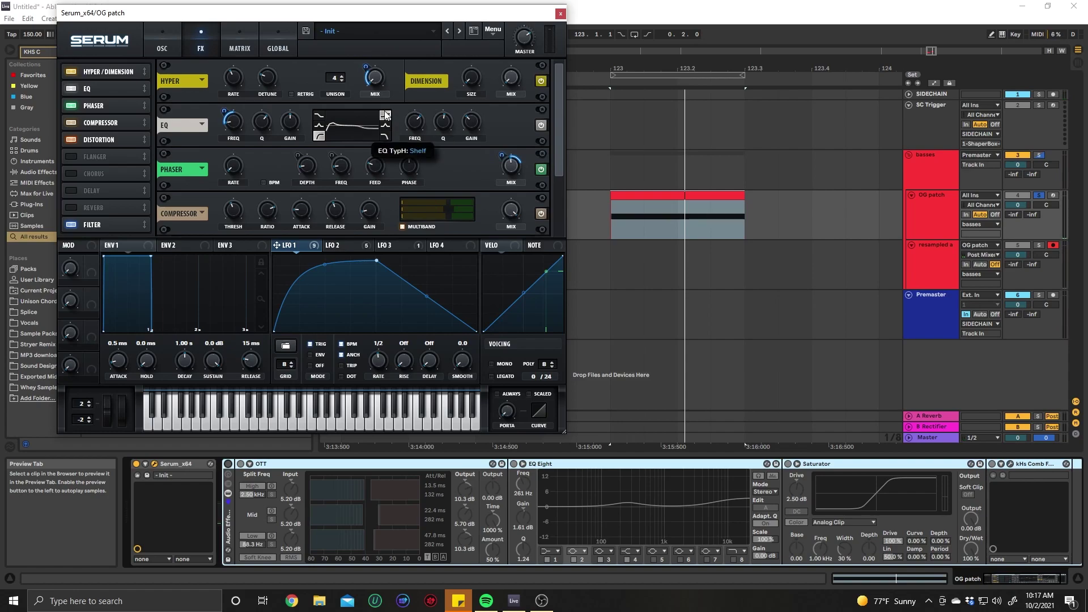
Adjust the high band of Serum's EQ and modulate its frequency and gain with LFO 1.
{"action": "left_click_drag", "start_coordinate": [483, 109], "coordinate": [491, 99]}
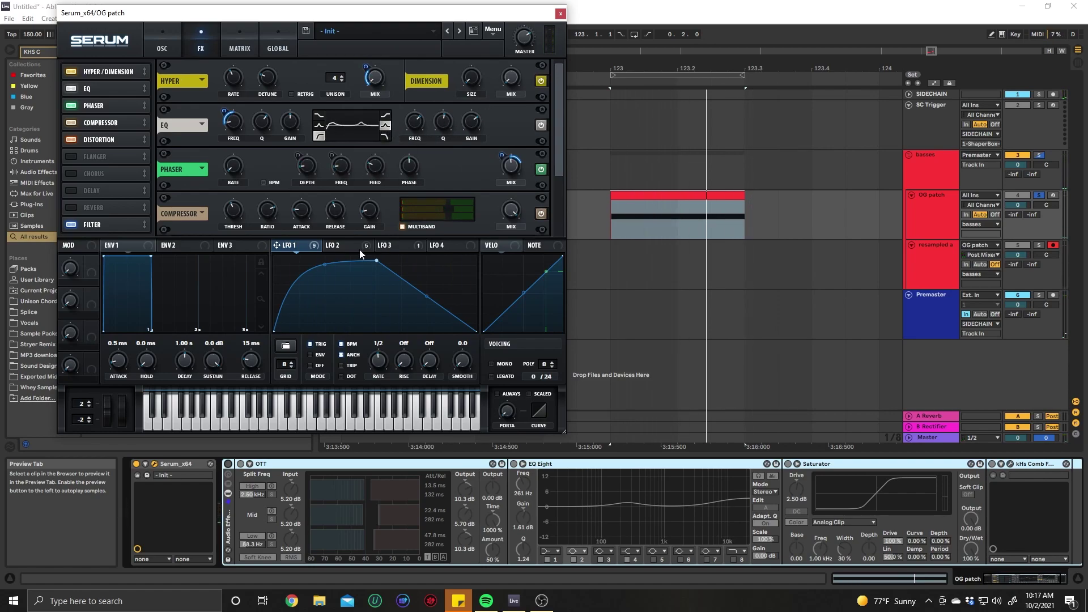
{"action": "left_click_drag", "start_coordinate": [404, 112], "coordinate": [406, 146]}
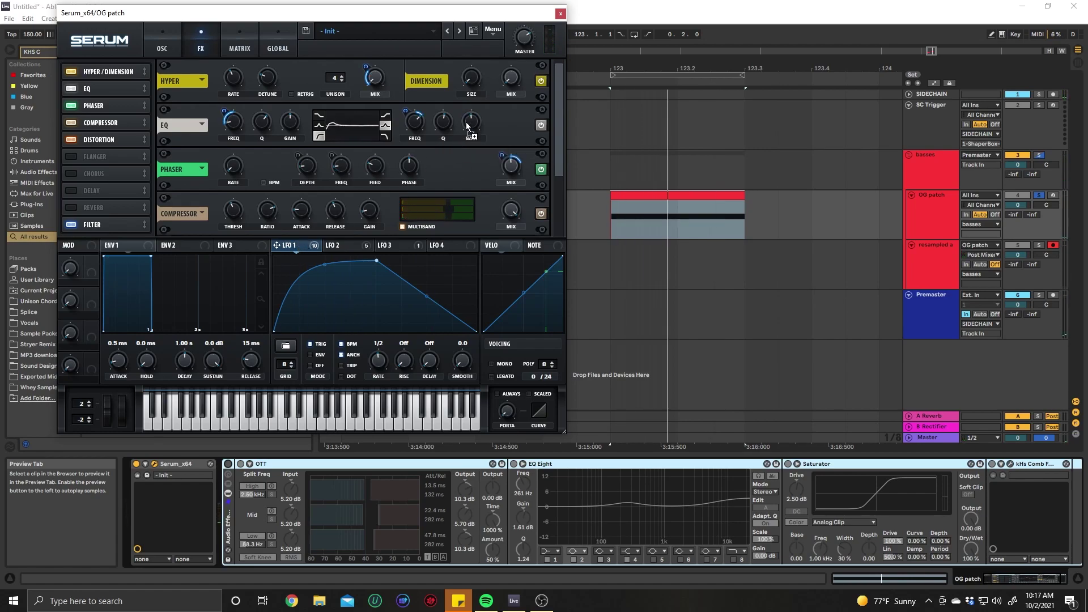
{"action": "left_click_drag", "start_coordinate": [465, 107], "coordinate": [475, 150]}
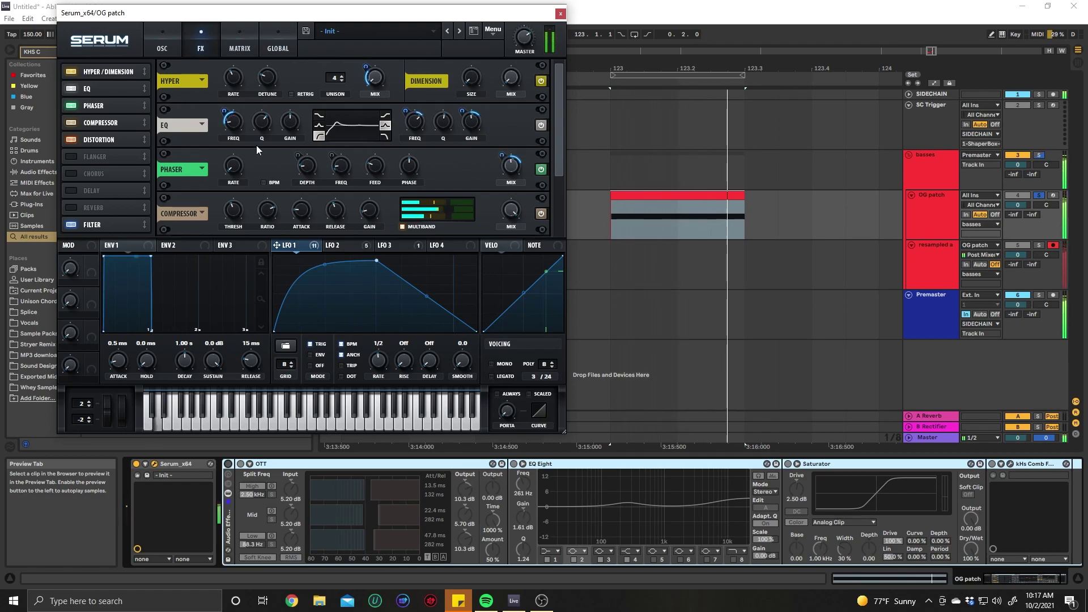
Move Serum clear of the arrangement clips and assign Macro 1 to the point on LFO 1's falling curve.
{"action": "left_click", "coordinate": [171, 45]}
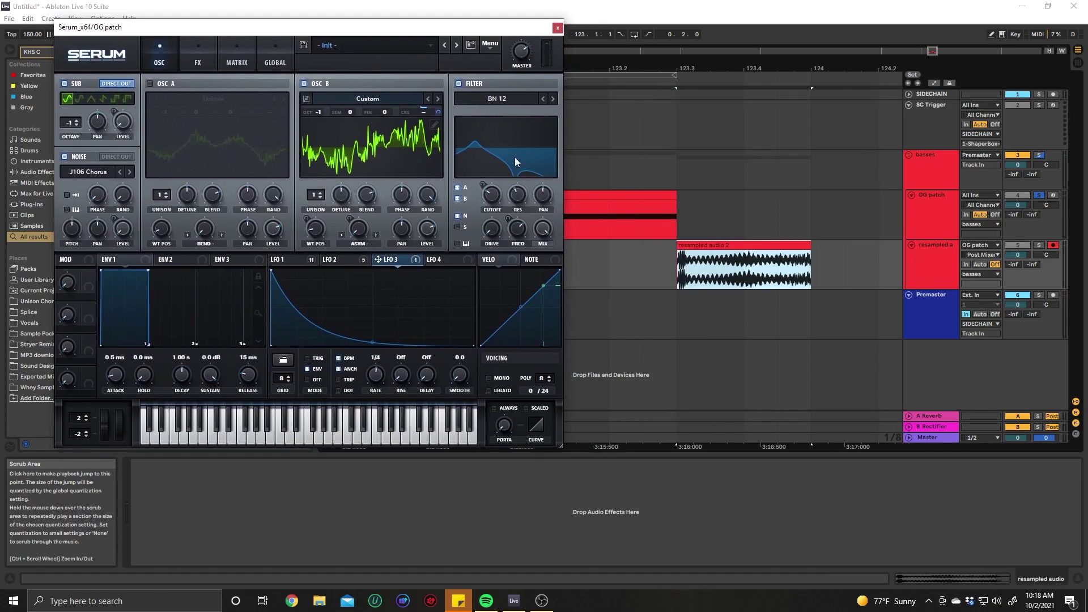
{"action": "left_click_drag", "start_coordinate": [385, 32], "coordinate": [354, 24]}
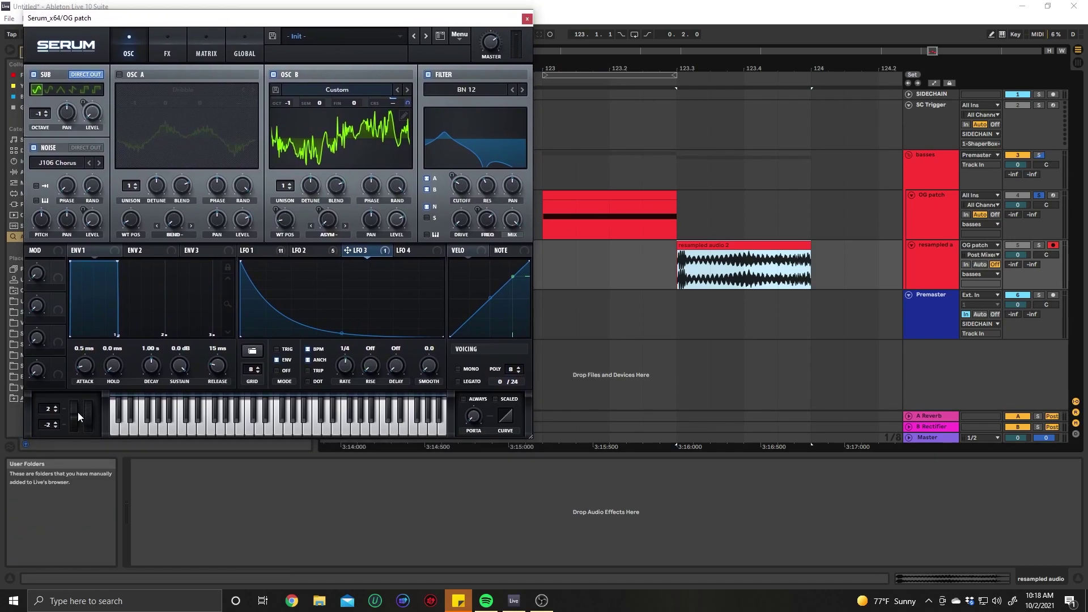
{"action": "left_click", "coordinate": [240, 252]}
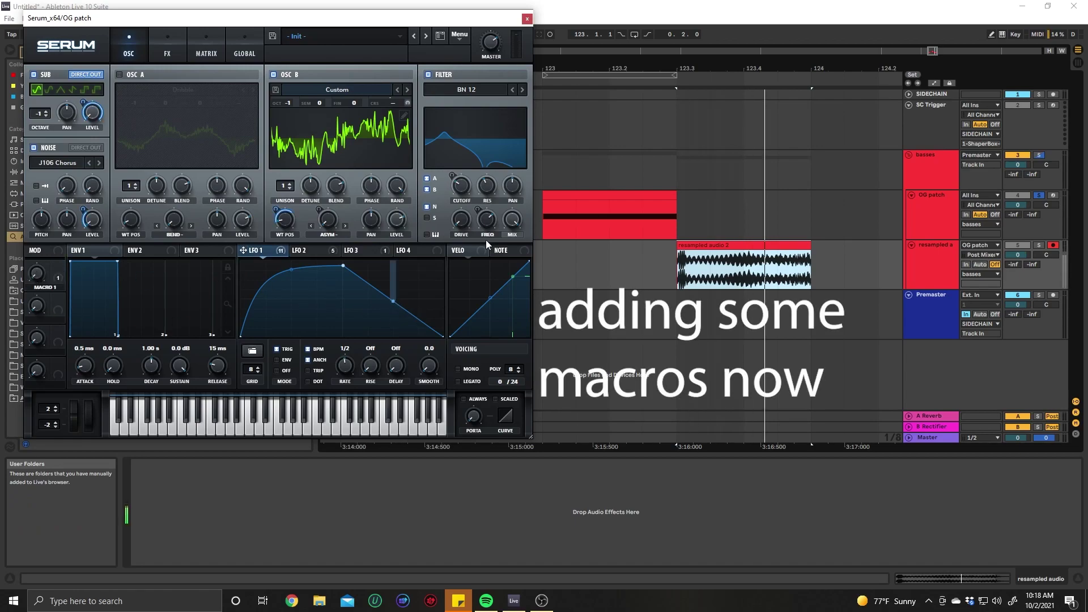
Loop the OG patch clip, audition Macro 1 during playback and name the macro LFO Length.
{"action": "left_click", "coordinate": [548, 220]}
{"action": "left_click", "coordinate": [569, 196]}
{"action": "key", "text": "ctrl+l"}
{"action": "key", "text": "space"}
{"action": "left_click_drag", "start_coordinate": [37, 273], "coordinate": [102, 171]}
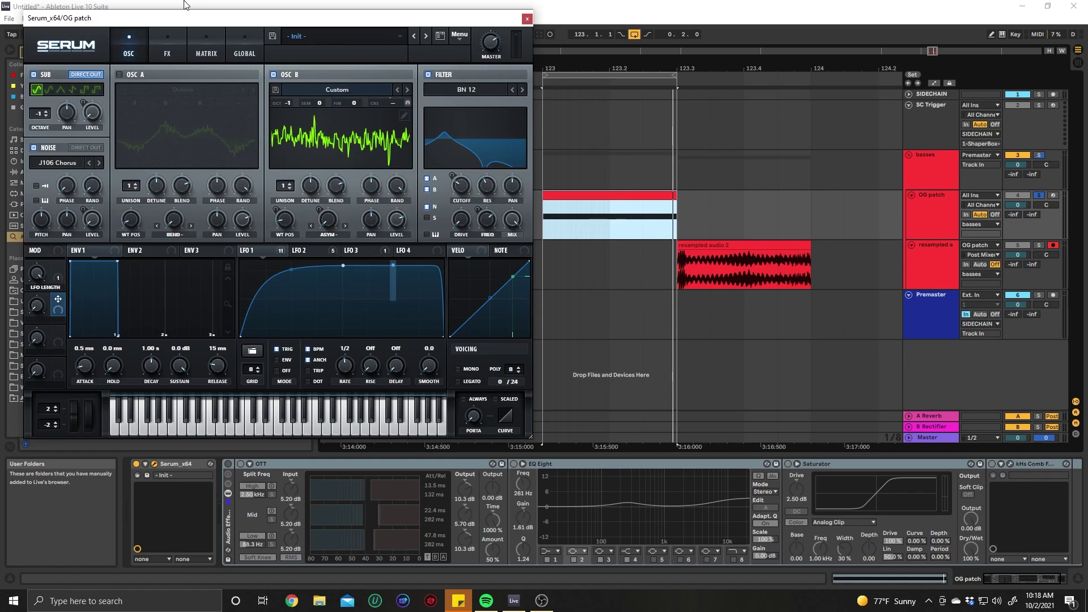
Assign Macro 2 to the Hyper effect's mix, set Hyper's unison to 7 and audition the macro.
{"action": "left_click", "coordinate": [162, 44]}
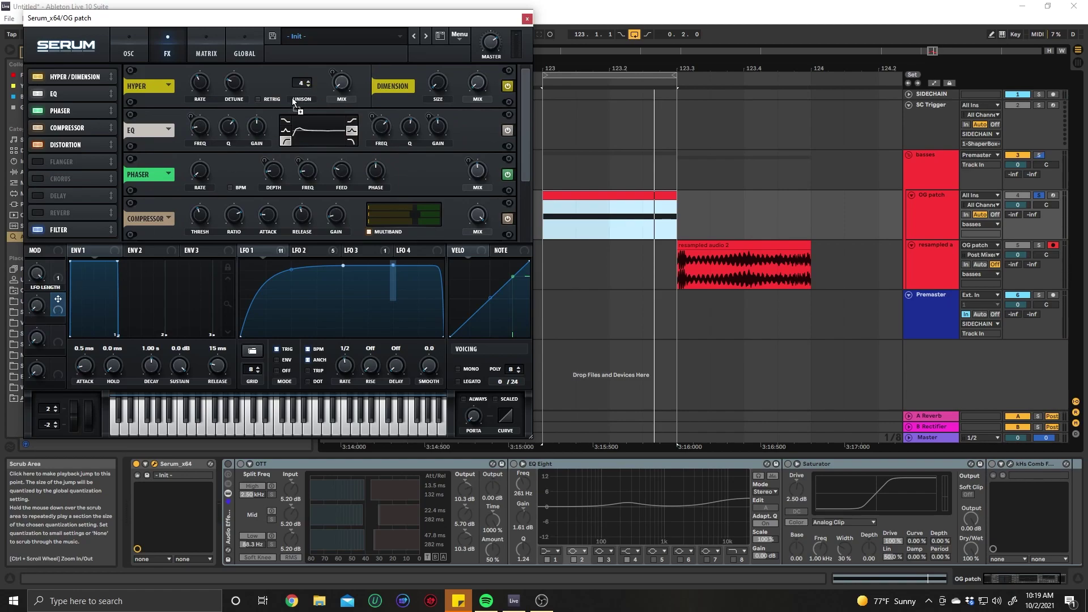
{"action": "left_click_drag", "start_coordinate": [333, 77], "coordinate": [328, 49]}
{"action": "key", "text": "space"}
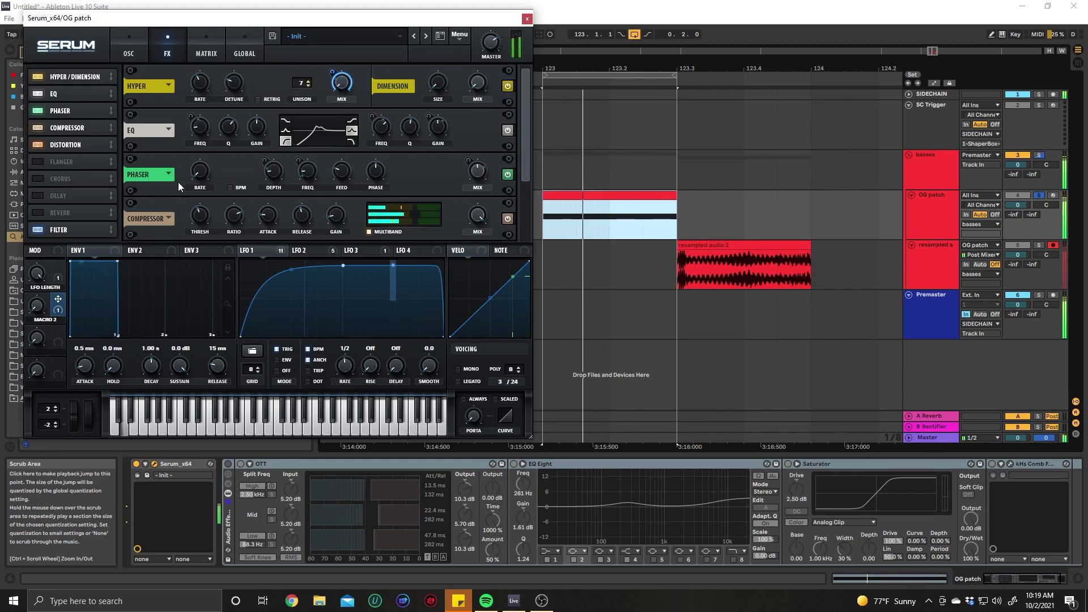
{"action": "left_click_drag", "start_coordinate": [37, 306], "coordinate": [199, 133]}
Assign Macro 2 to Hyper's detune and to its rate with an amount of 42, and audition the macro sweep.
{"action": "left_click_drag", "start_coordinate": [38, 308], "coordinate": [16, 380]}
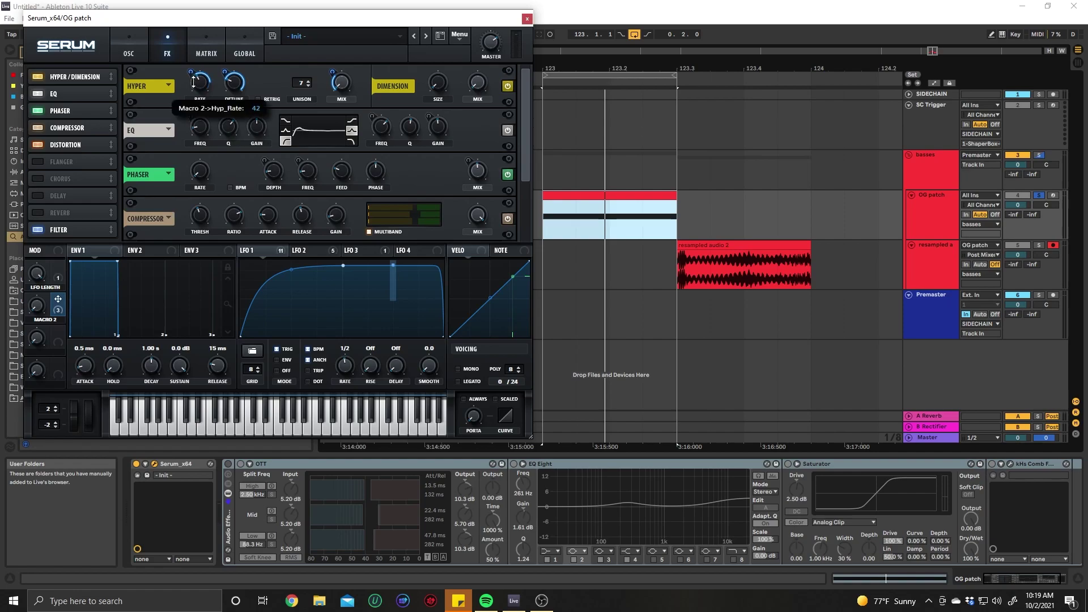
{"action": "left_click_drag", "start_coordinate": [35, 306], "coordinate": [155, 142]}
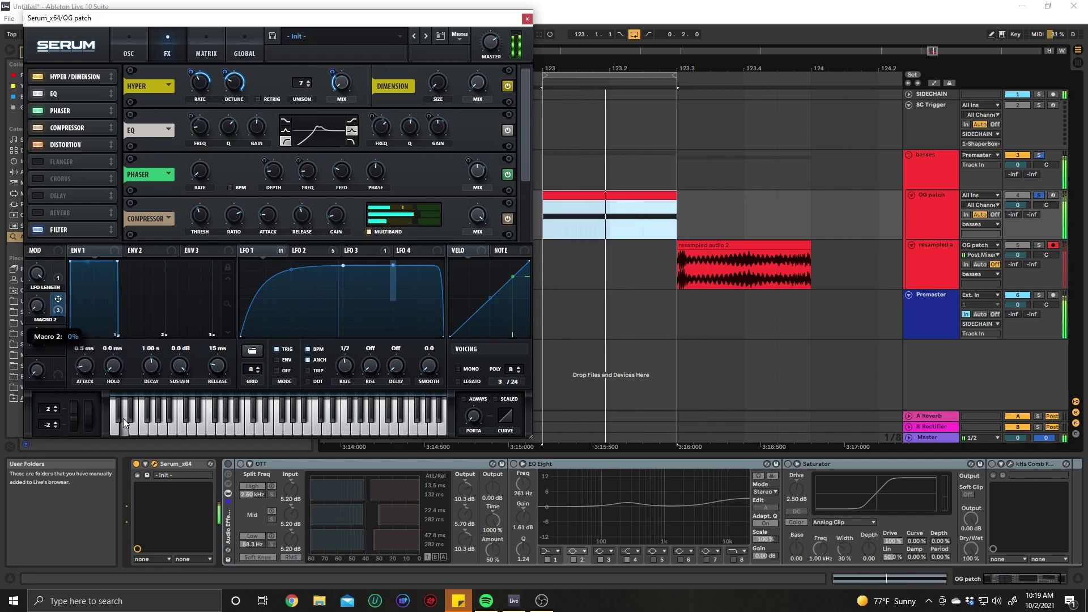
{"action": "left_click_drag", "start_coordinate": [337, 72], "coordinate": [337, 79]}
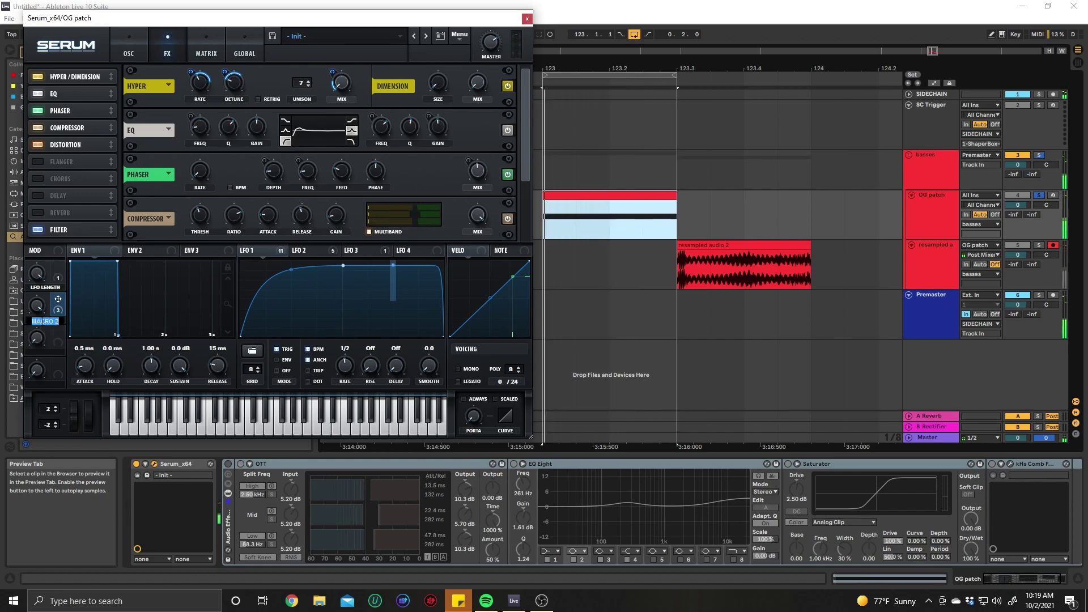
Rename Macro 2 as Detune and audition the Hyper settings during loop playback.
{"action": "type", "text": "dETUNE"}
{"action": "key", "text": "Return"}
{"action": "key", "text": "space"}
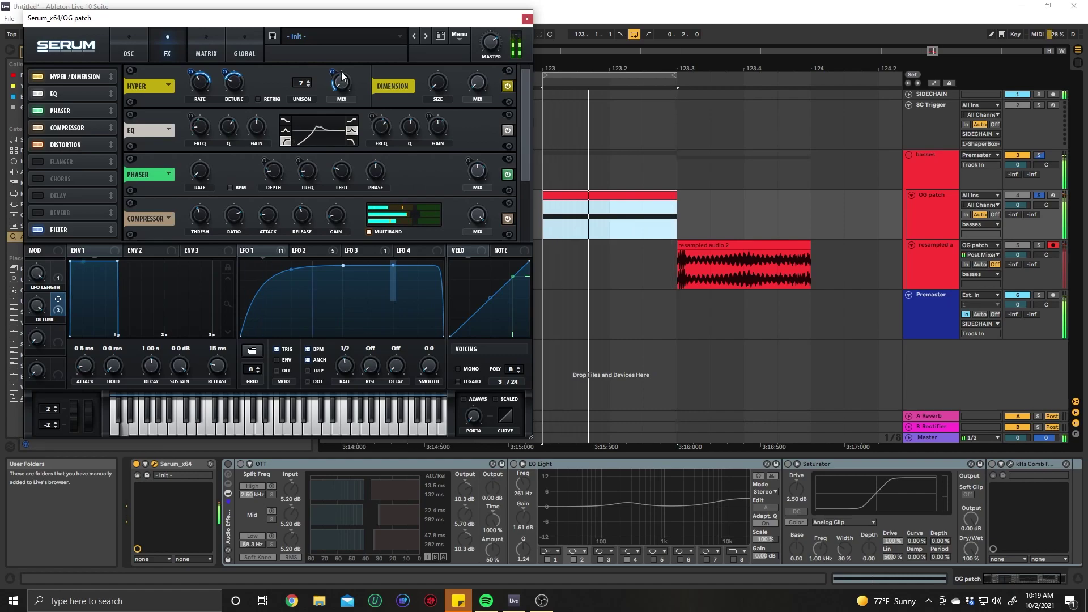
{"action": "mouse_move", "coordinate": [333, 74]}
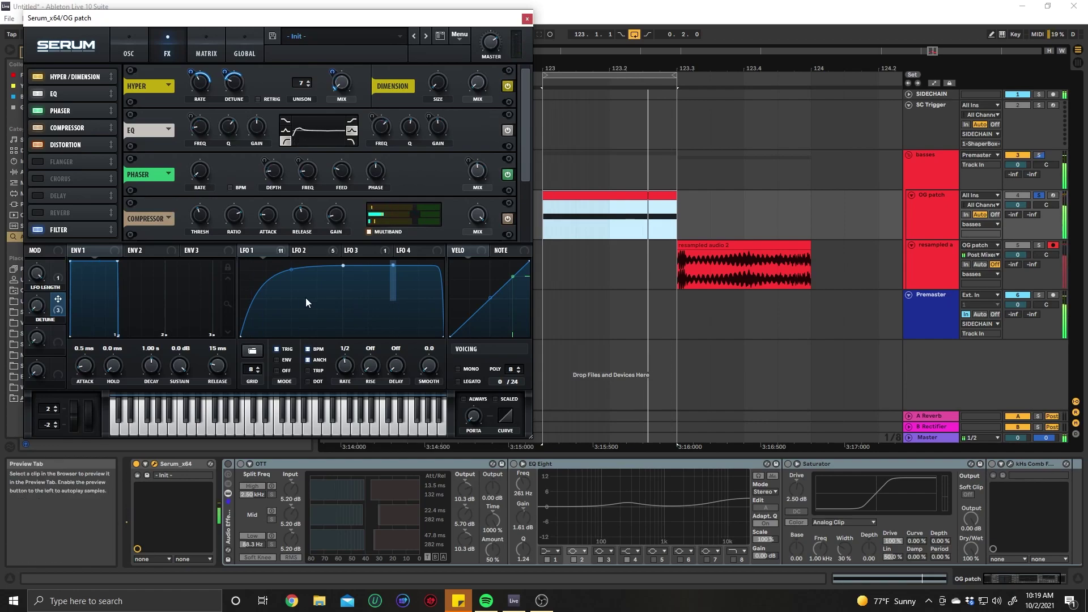
Assign Macro 3 to the Distortion effect's mix, audition it up to 80% and adjust the modulation amount.
{"action": "left_click_drag", "start_coordinate": [525, 148], "coordinate": [514, 204]}
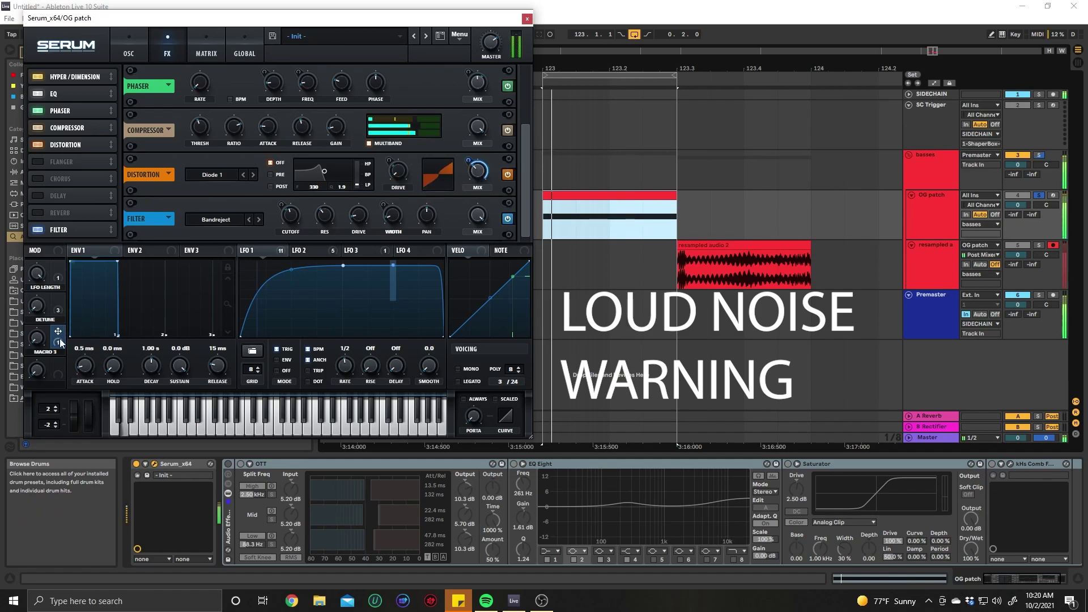
{"action": "left_click_drag", "start_coordinate": [131, 220], "coordinate": [111, 314]}
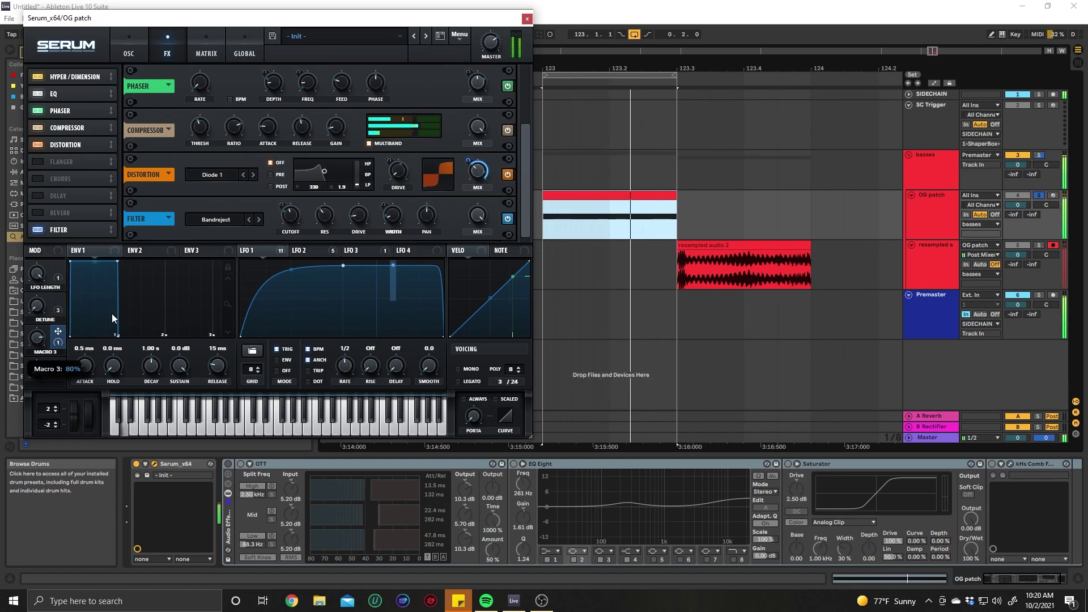
{"action": "left_click_drag", "start_coordinate": [468, 160], "coordinate": [471, 180]}
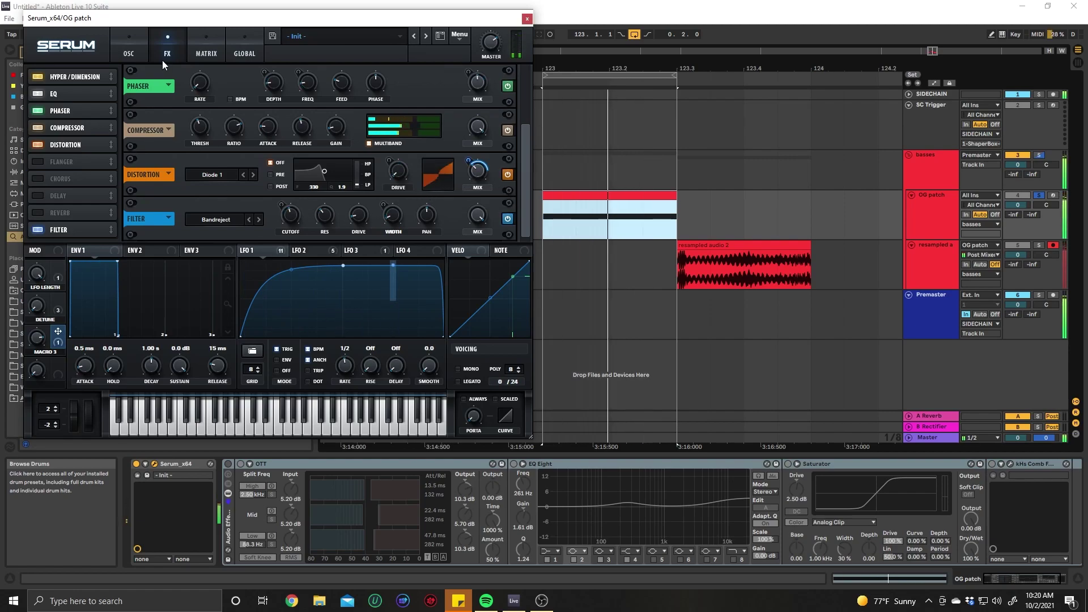
Assign Macro 4 to oscillator B's wavetable position and name macros 3 and 4 Distortion and WT Pos.
{"action": "left_click", "coordinate": [129, 51]}
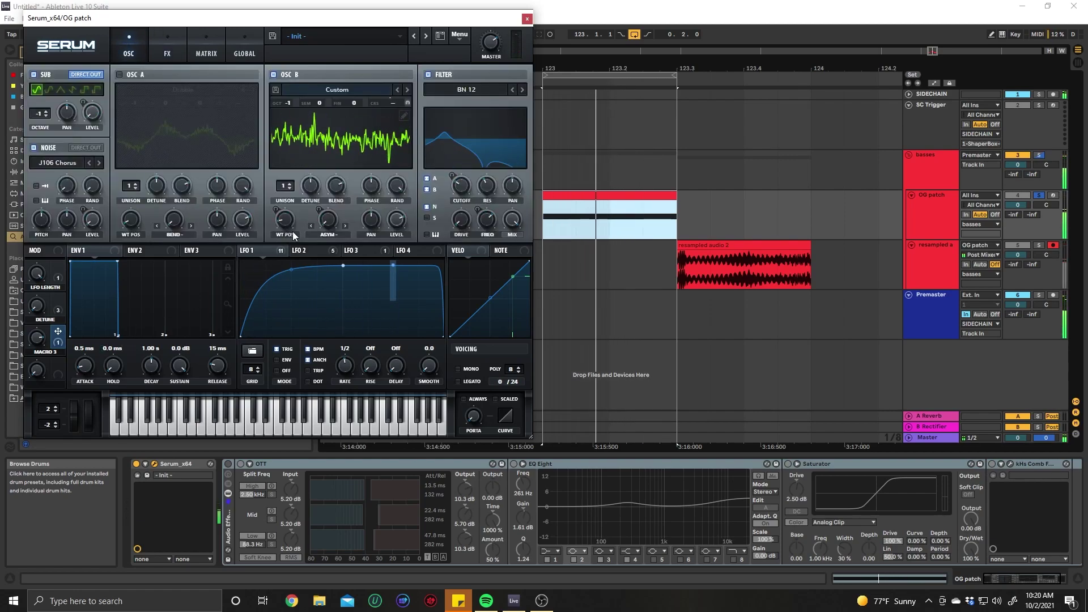
{"action": "left_click_drag", "start_coordinate": [58, 363], "coordinate": [285, 218]}
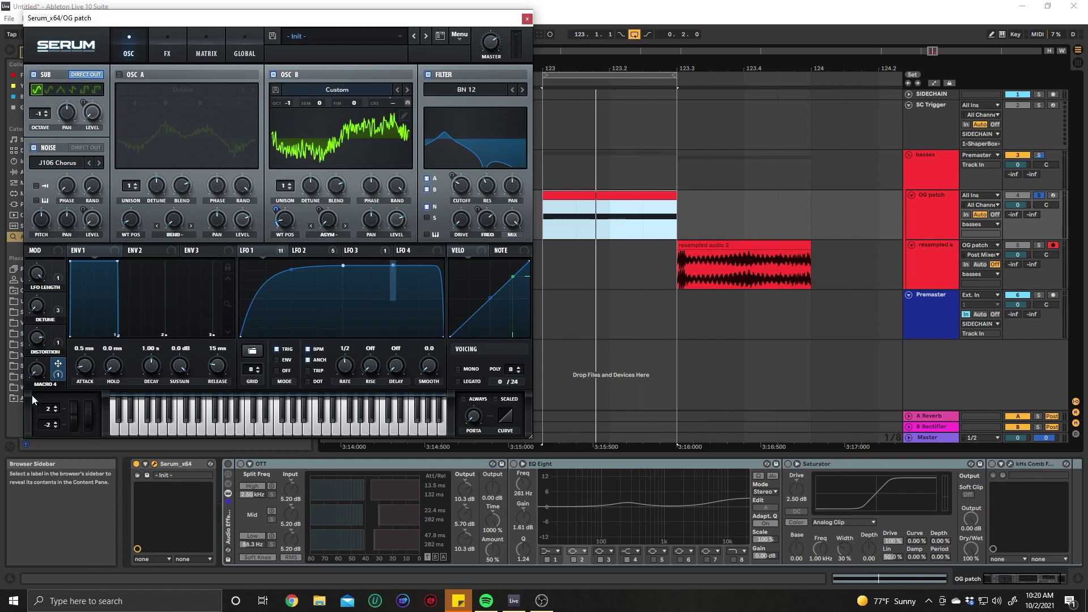
{"action": "left_click_drag", "start_coordinate": [37, 370], "coordinate": [152, 239]}
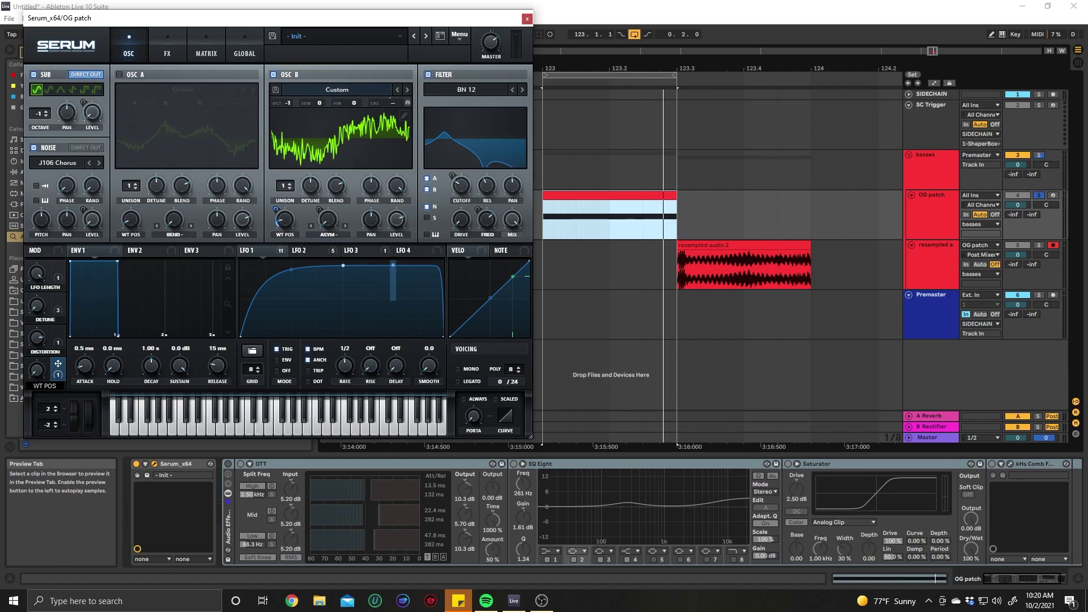
{"action": "key", "text": "Return"}
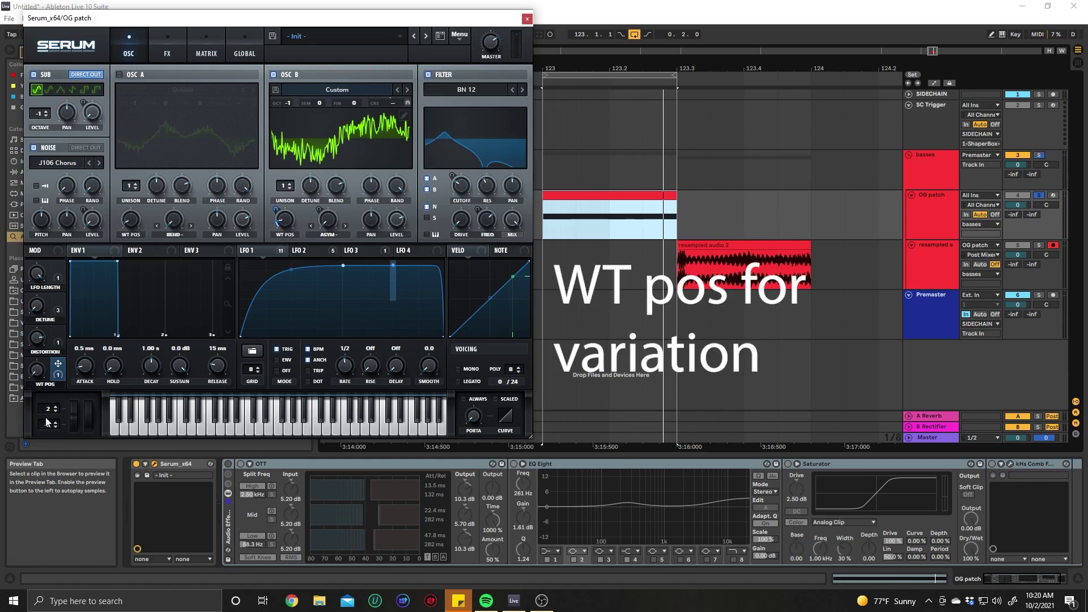
Set Serum's pitch bend range to 12 semitones up and -12 semitones down.
{"action": "left_click_drag", "start_coordinate": [50, 409], "coordinate": [70, 382]}
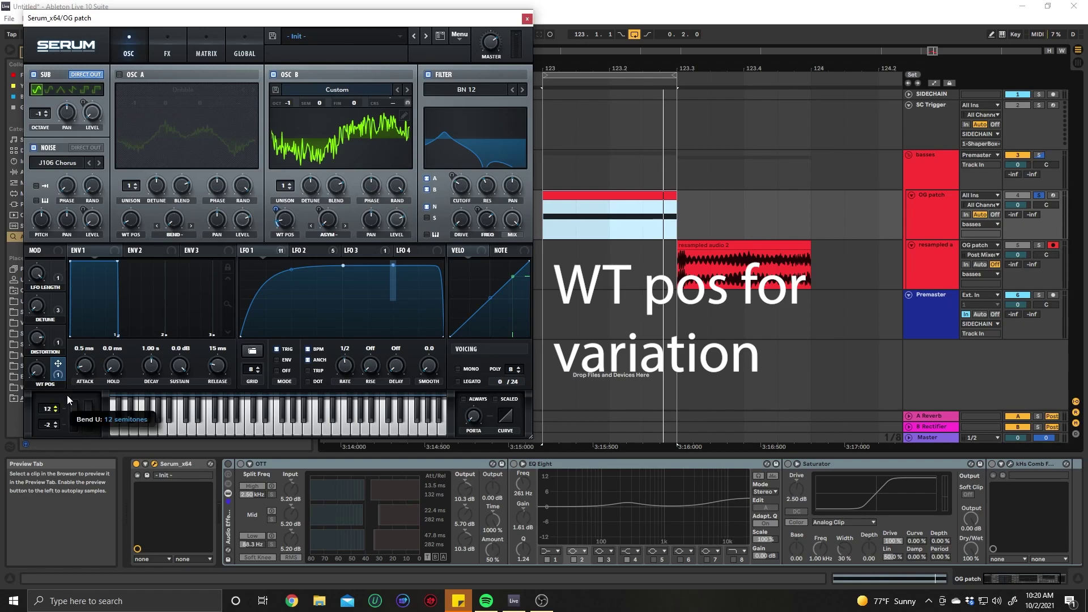
{"action": "left_click_drag", "start_coordinate": [46, 426], "coordinate": [52, 464]}
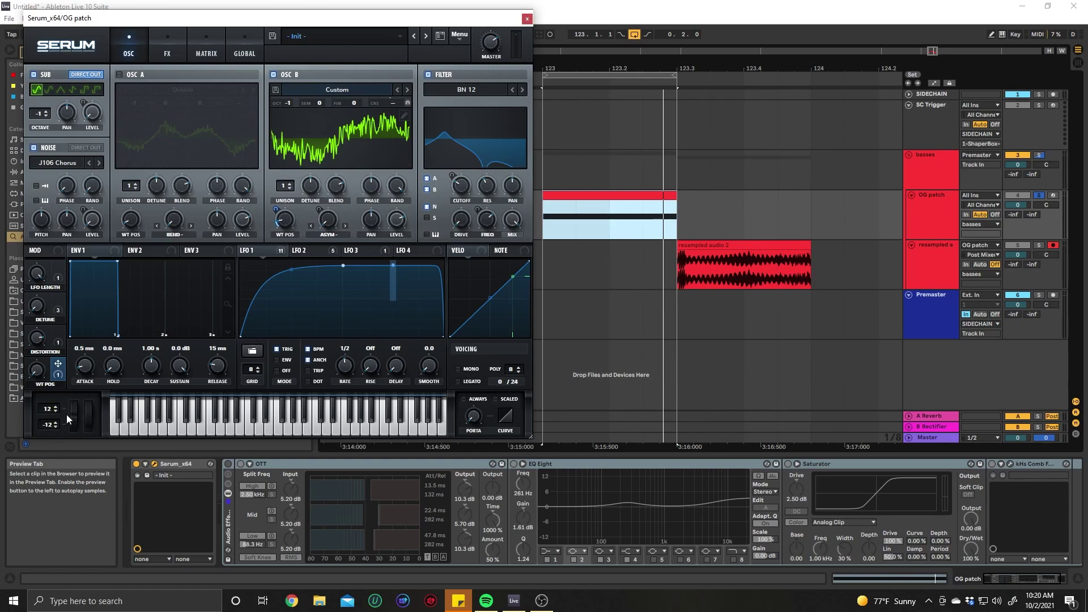
Automate the OG patch track's pitch bend with a slight downward ramp from 123 to 0.50 at 123.3, and audition it.
{"action": "key", "text": "a"}
{"action": "left_click", "coordinate": [582, 171]}
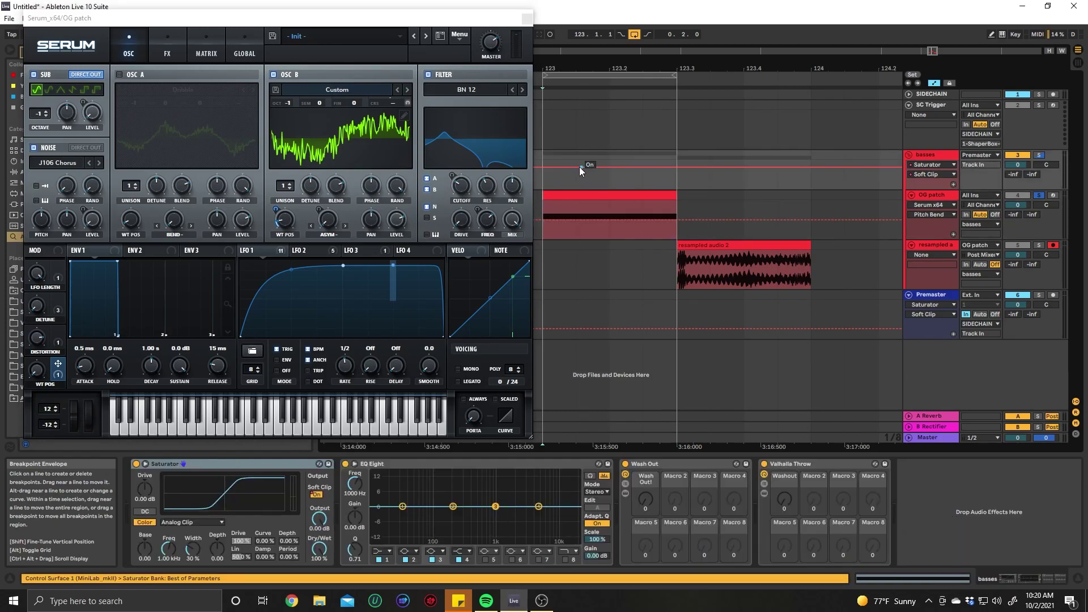
{"action": "left_click", "coordinate": [541, 218]}
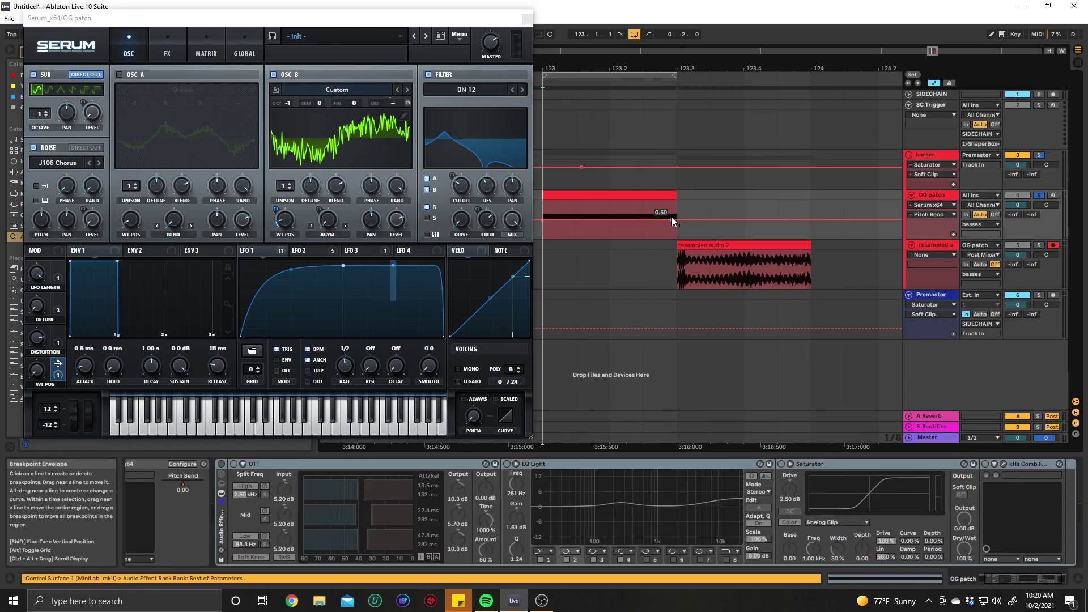
{"action": "left_click_drag", "start_coordinate": [543, 219], "coordinate": [543, 215]}
{"action": "key", "text": "space"}
{"action": "left_click", "coordinate": [614, 241]}
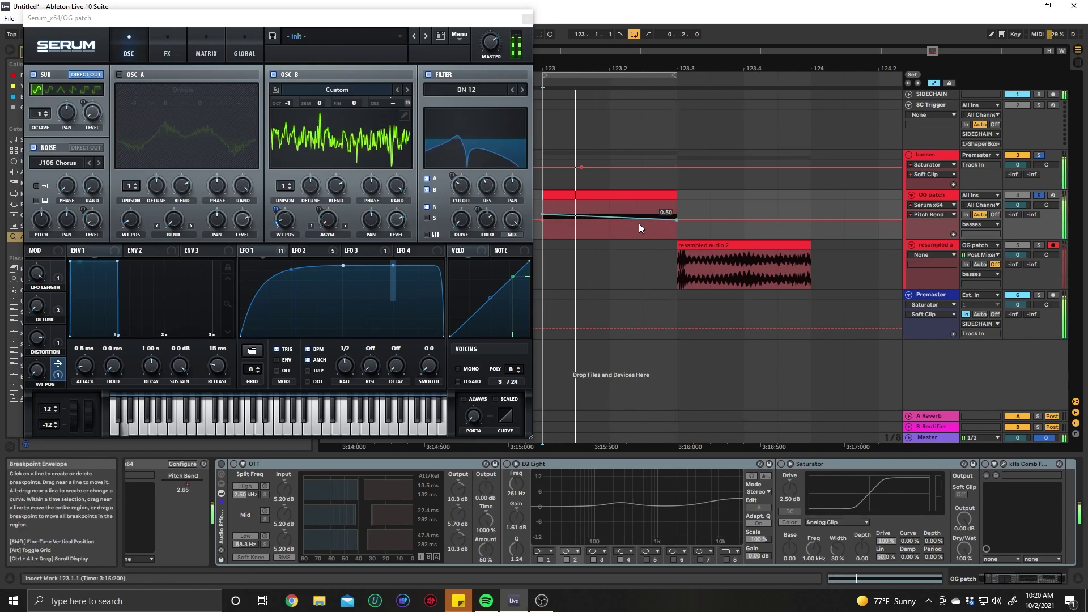
{"action": "left_click", "coordinate": [605, 221]}
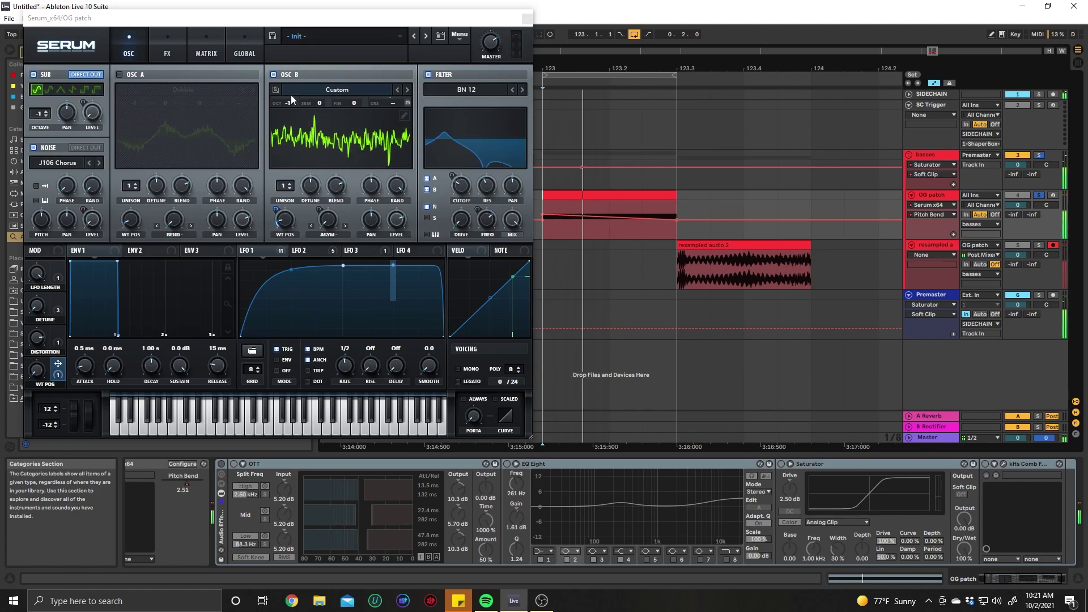
Toggle oscillator B, the noise and the sub off and on during playback to compare their contributions.
{"action": "left_click", "coordinate": [271, 72]}
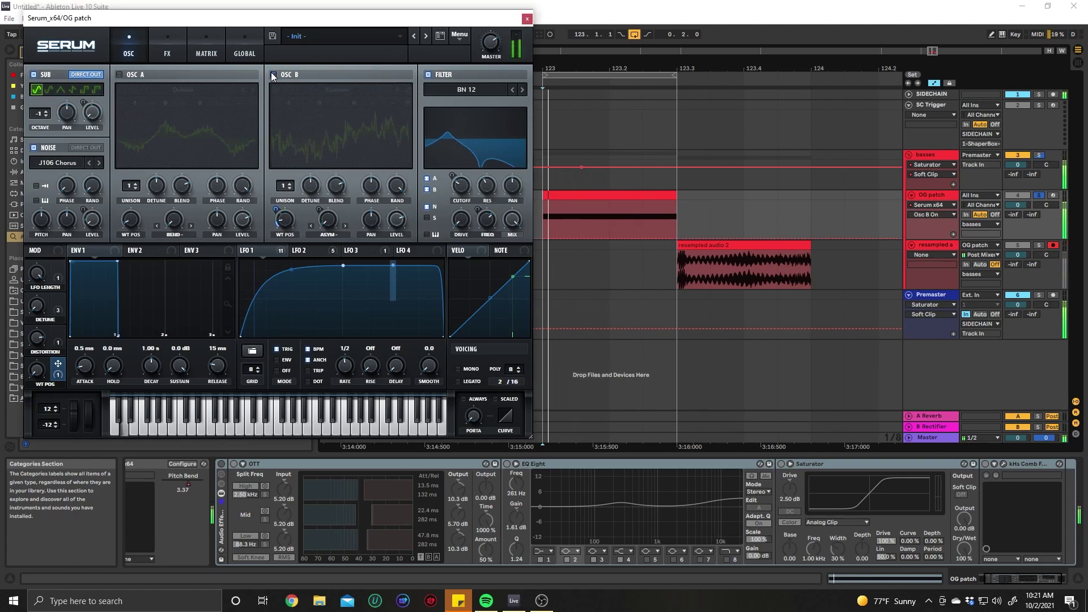
{"action": "left_click", "coordinate": [271, 73]}
{"action": "left_click", "coordinate": [34, 148]}
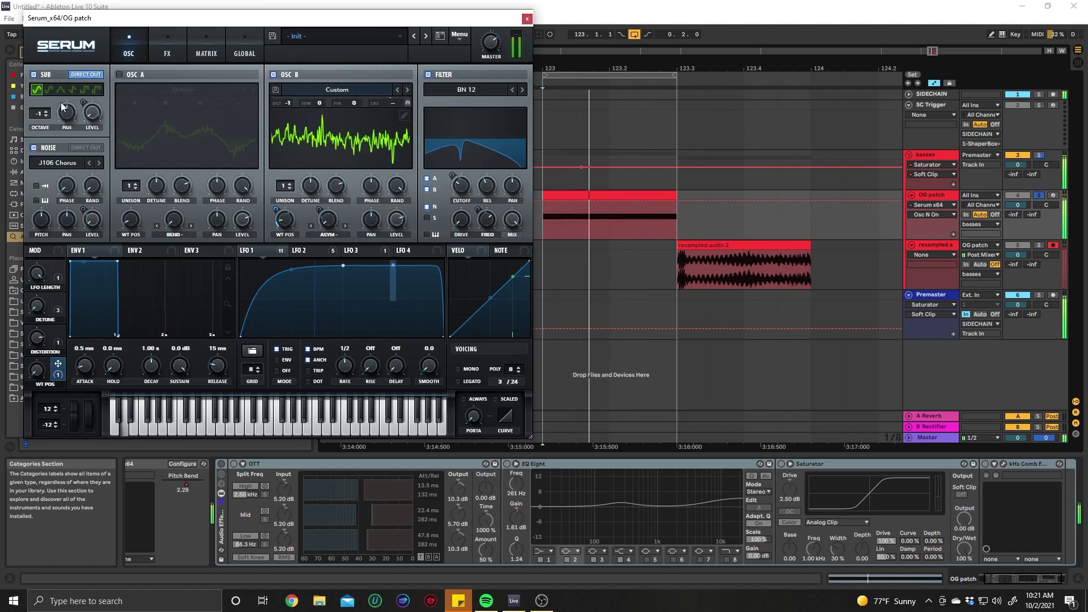
{"action": "left_click", "coordinate": [34, 74]}
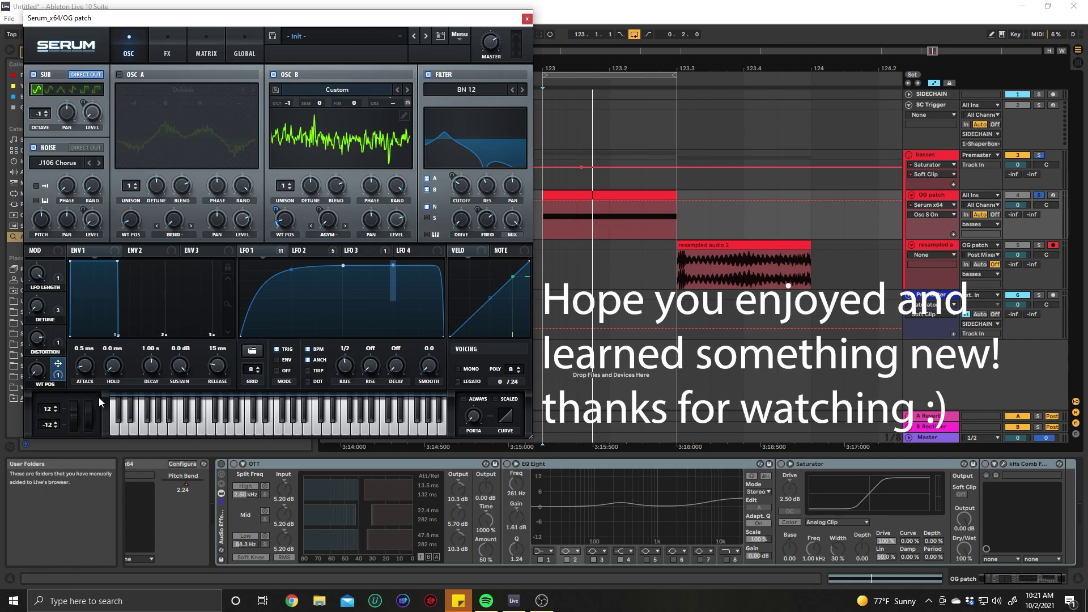
Adjust the WT Pos macro to create another variation of the bass and audition it.
{"action": "left_click", "coordinate": [33, 374]}
{"action": "key", "text": "space"}
{"action": "left_click_drag", "start_coordinate": [71, 348], "coordinate": [35, 379]}
Close the Serum window and record the bass from 123.1.1 to 123.3 as a new clip on the resampled audio track.
{"action": "left_click", "coordinate": [527, 18]}
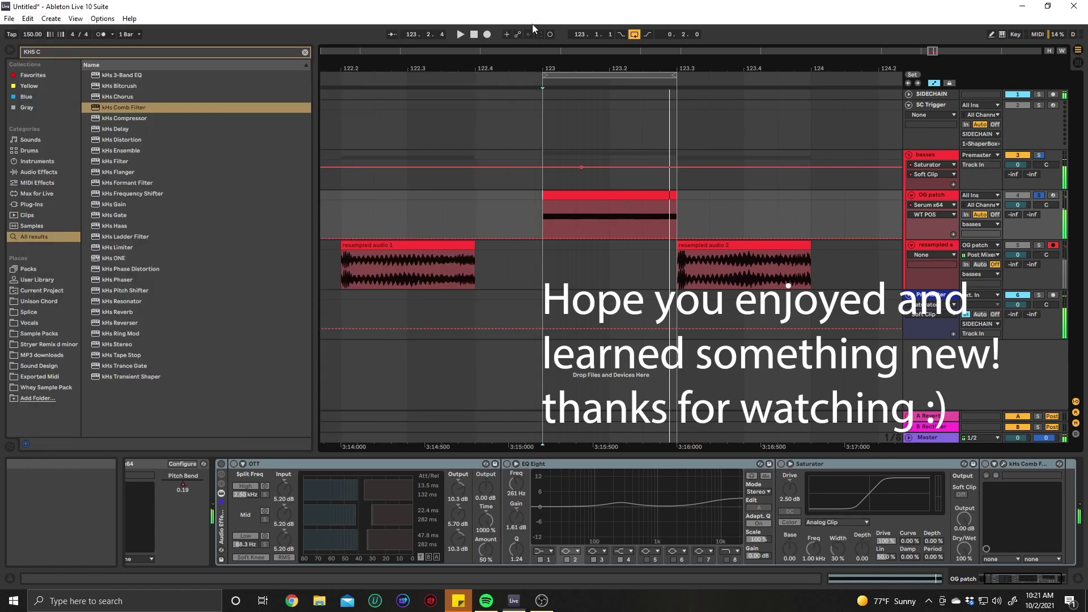
{"action": "left_click", "coordinate": [542, 264]}
{"action": "left_click", "coordinate": [487, 35]}
{"action": "key", "text": "space"}
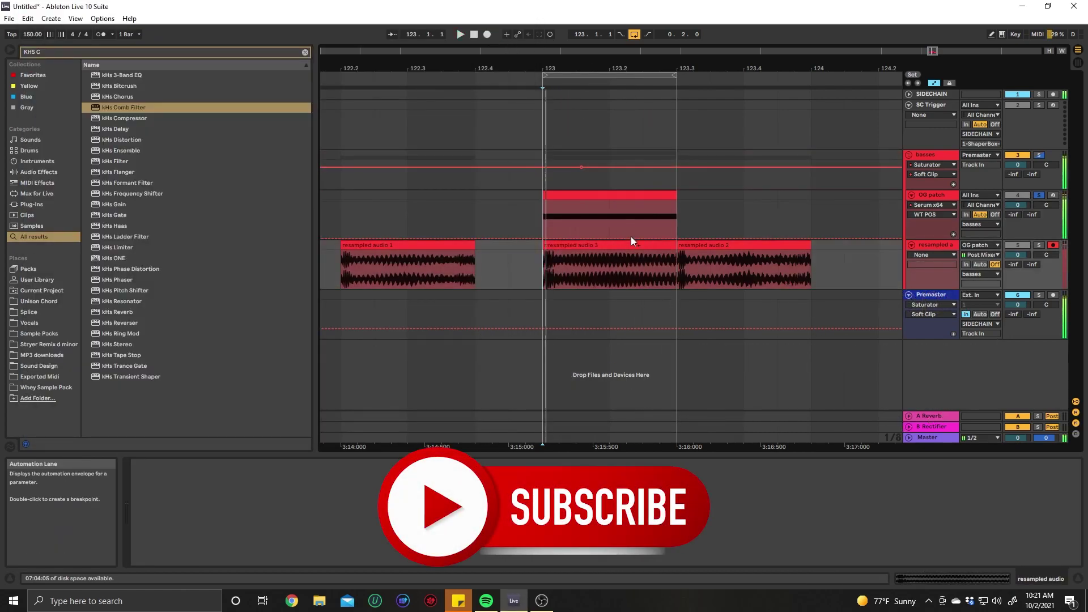
{"action": "left_click", "coordinate": [559, 252]}
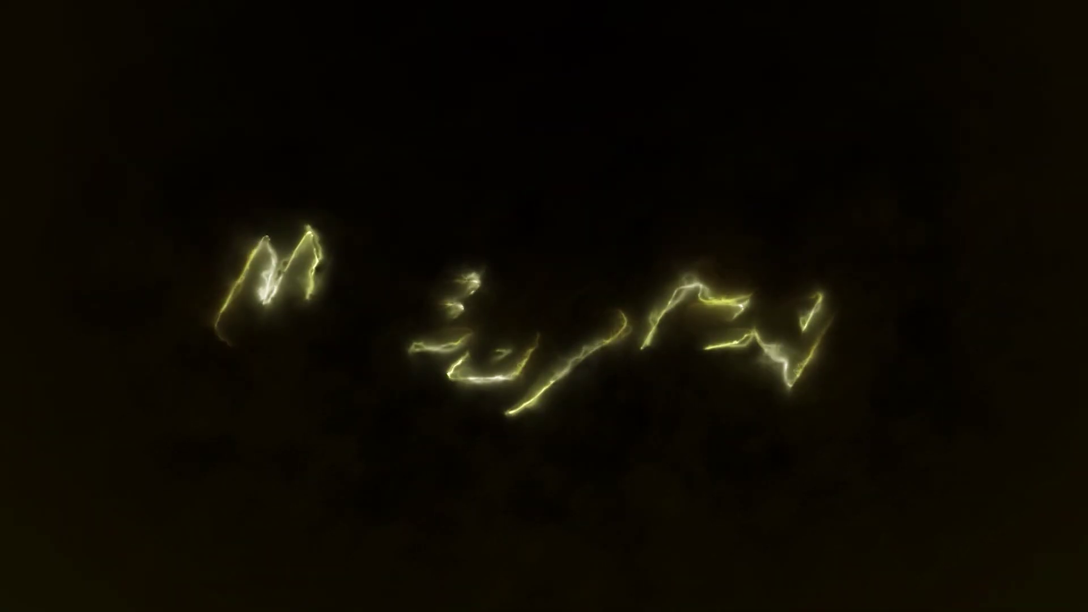